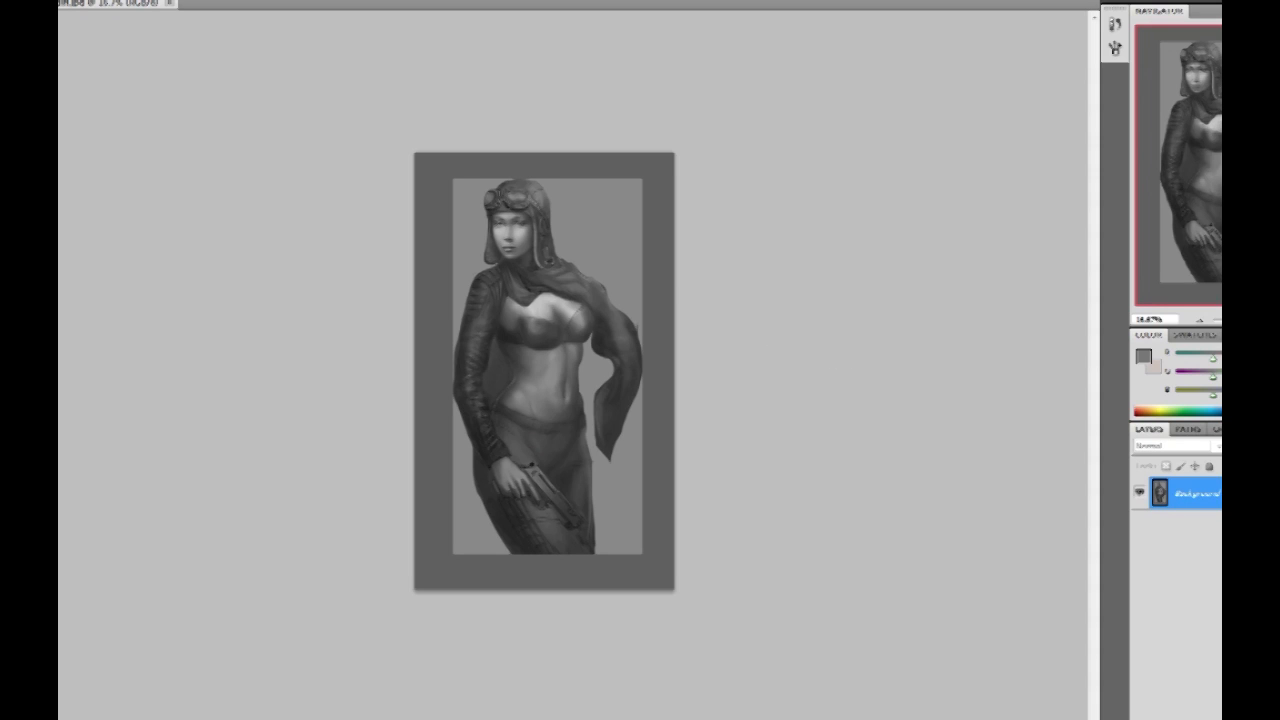
Step: Open the Liquify filter, set the brush size to 990, and push the figure's bust and midriff upward
{"action": "left_click", "coordinate": [205, 1]}
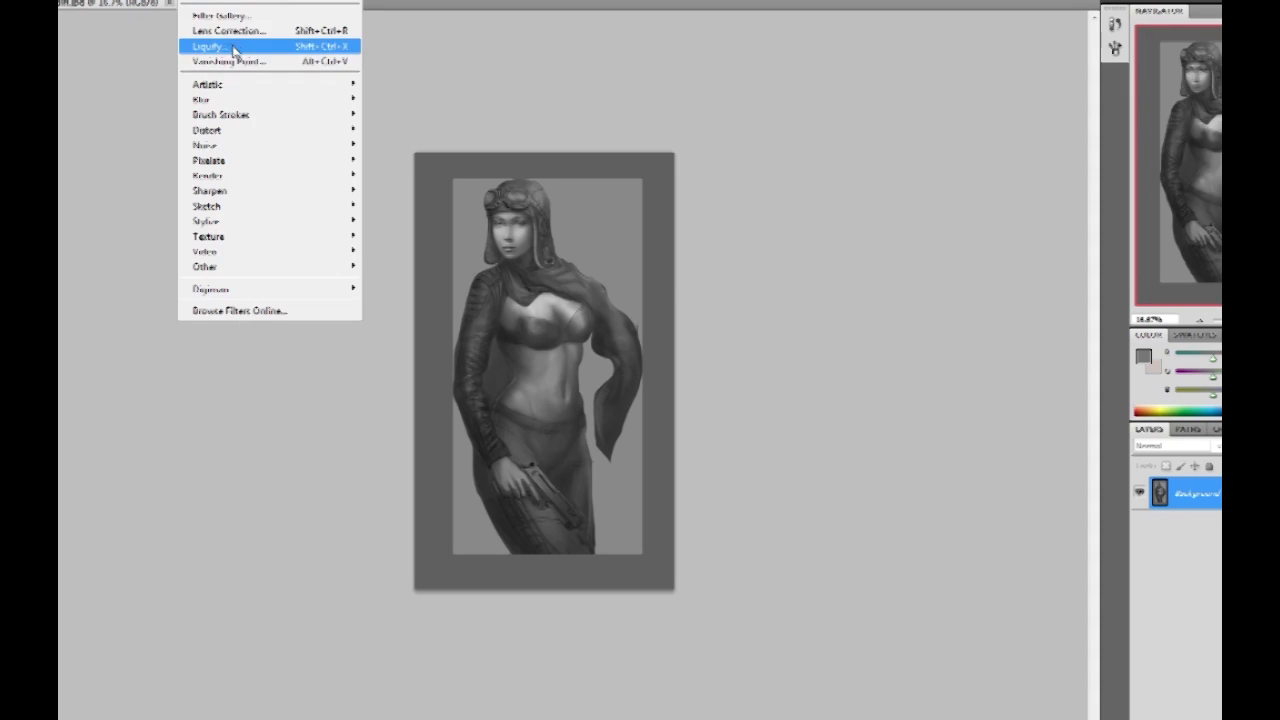
{"action": "left_click", "coordinate": [238, 46]}
{"action": "left_click", "coordinate": [1180, 97]}
{"action": "left_click_drag", "start_coordinate": [1178, 93], "coordinate": [1209, 94]}
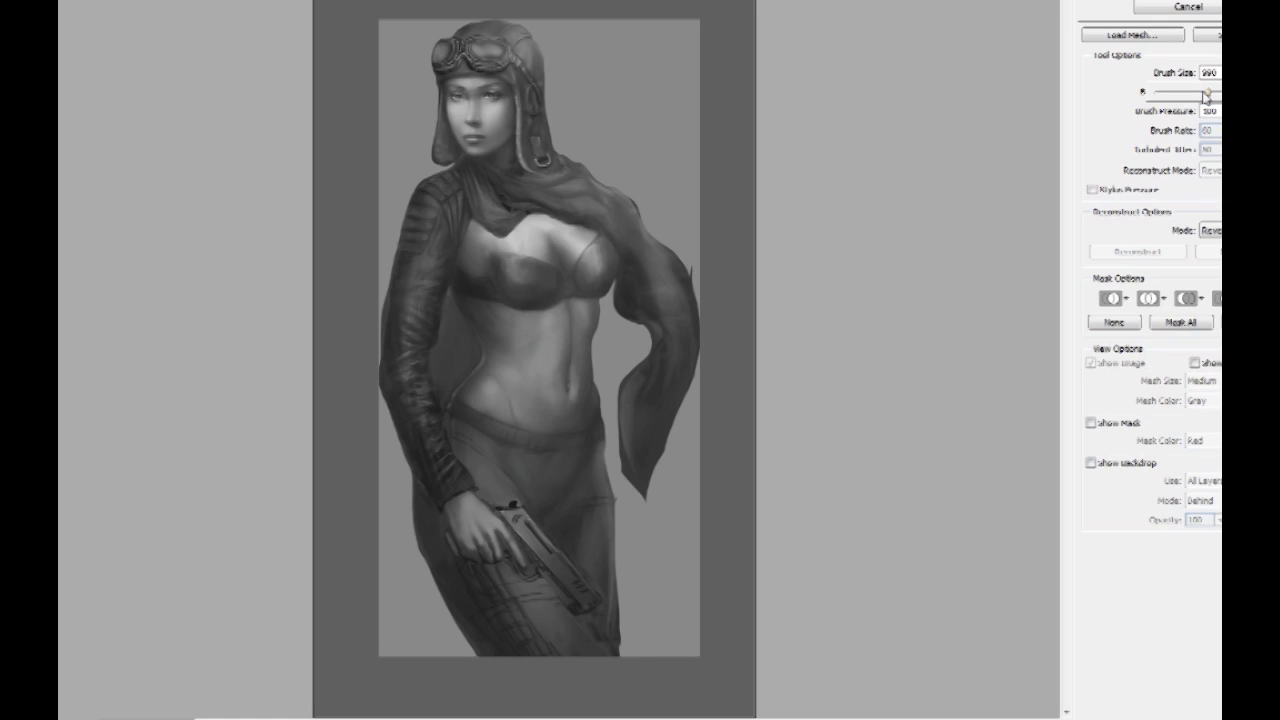
{"action": "left_click", "coordinate": [854, 360]}
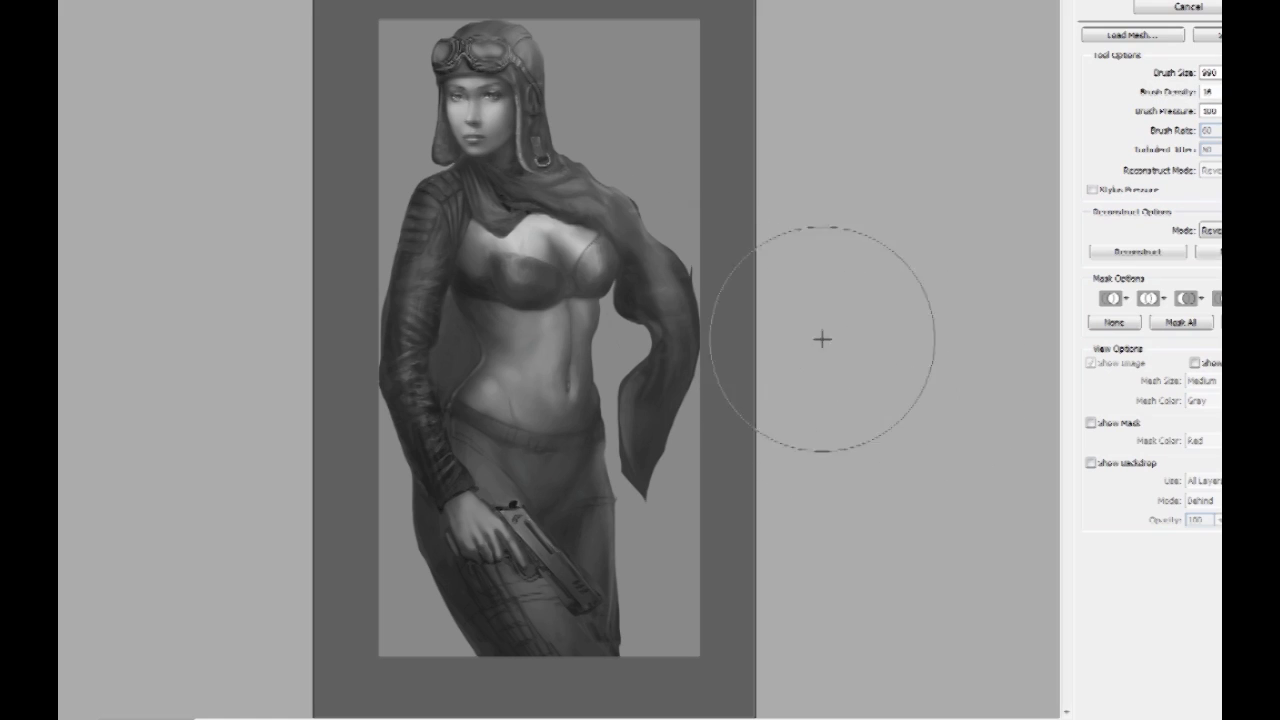
{"action": "mouse_move", "coordinate": [500, 372]}
{"action": "left_mouse_down"}
{"action": "mouse_move", "coordinate": [462, 370]}
{"action": "mouse_move", "coordinate": [480, 370]}
{"action": "mouse_move", "coordinate": [474, 345]}
{"action": "mouse_move", "coordinate": [490, 360]}
{"action": "mouse_move", "coordinate": [485, 338]}
{"action": "mouse_move", "coordinate": [484, 356]}
{"action": "mouse_move", "coordinate": [515, 262]}
{"action": "mouse_move", "coordinate": [494, 251]}
{"action": "left_mouse_up"}
{"action": "mouse_move", "coordinate": [540, 370]}
{"action": "left_mouse_down"}
{"action": "mouse_move", "coordinate": [491, 251]}
{"action": "mouse_move", "coordinate": [480, 300]}
{"action": "mouse_move", "coordinate": [499, 250]}
{"action": "left_mouse_up"}
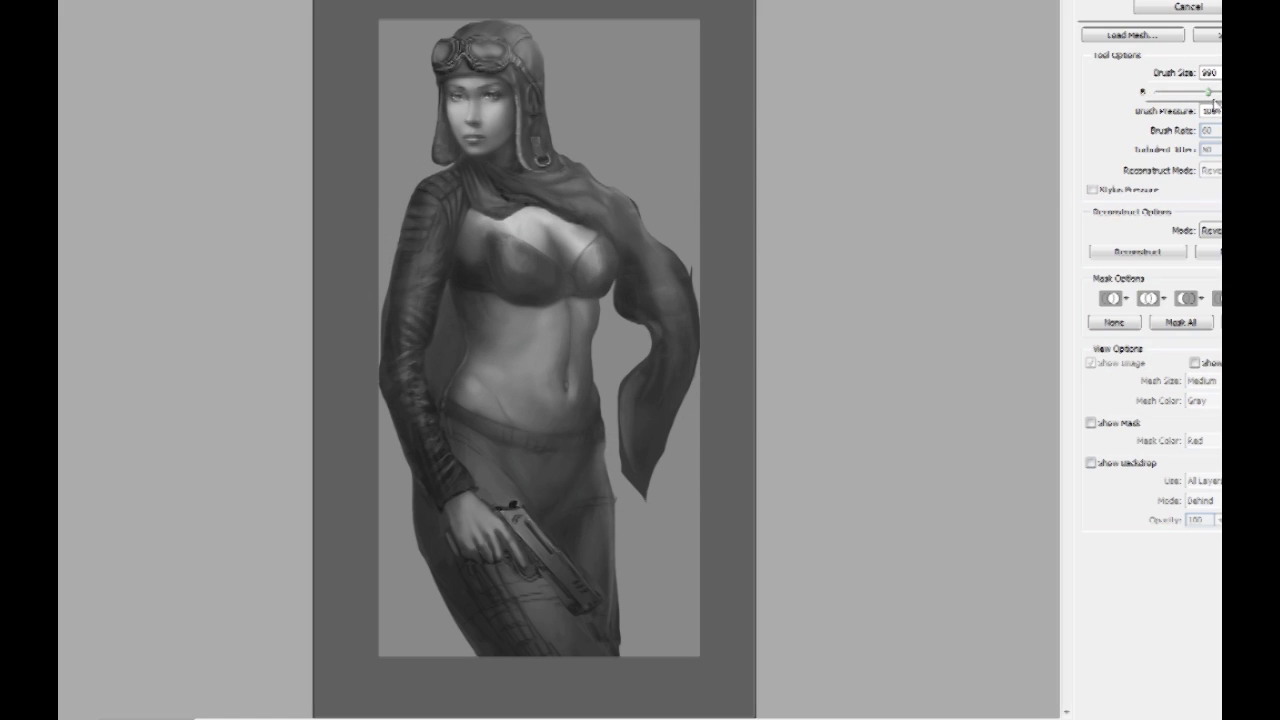
Step: Shrink the figure's bust and waist with the Pucker tool, using a brush size of 1260
{"action": "key", "text": "s"}
{"action": "left_click", "coordinate": [531, 249]}
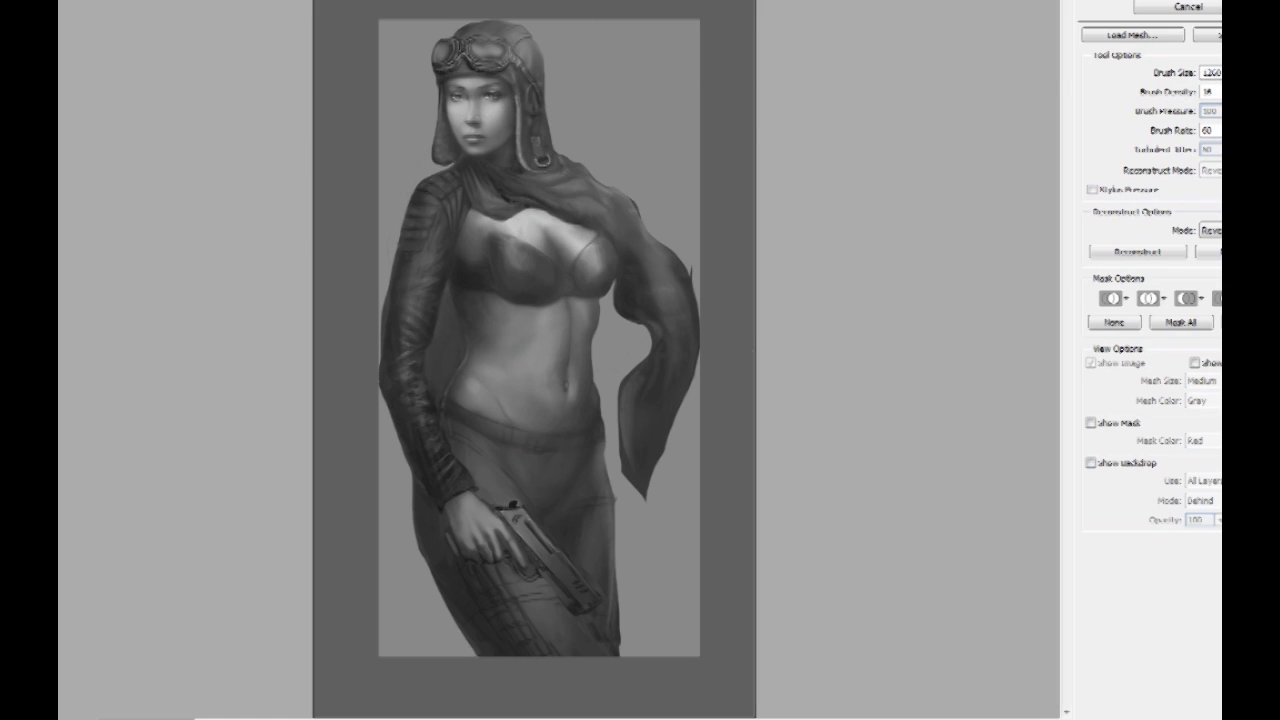
{"action": "left_click", "coordinate": [1212, 116]}
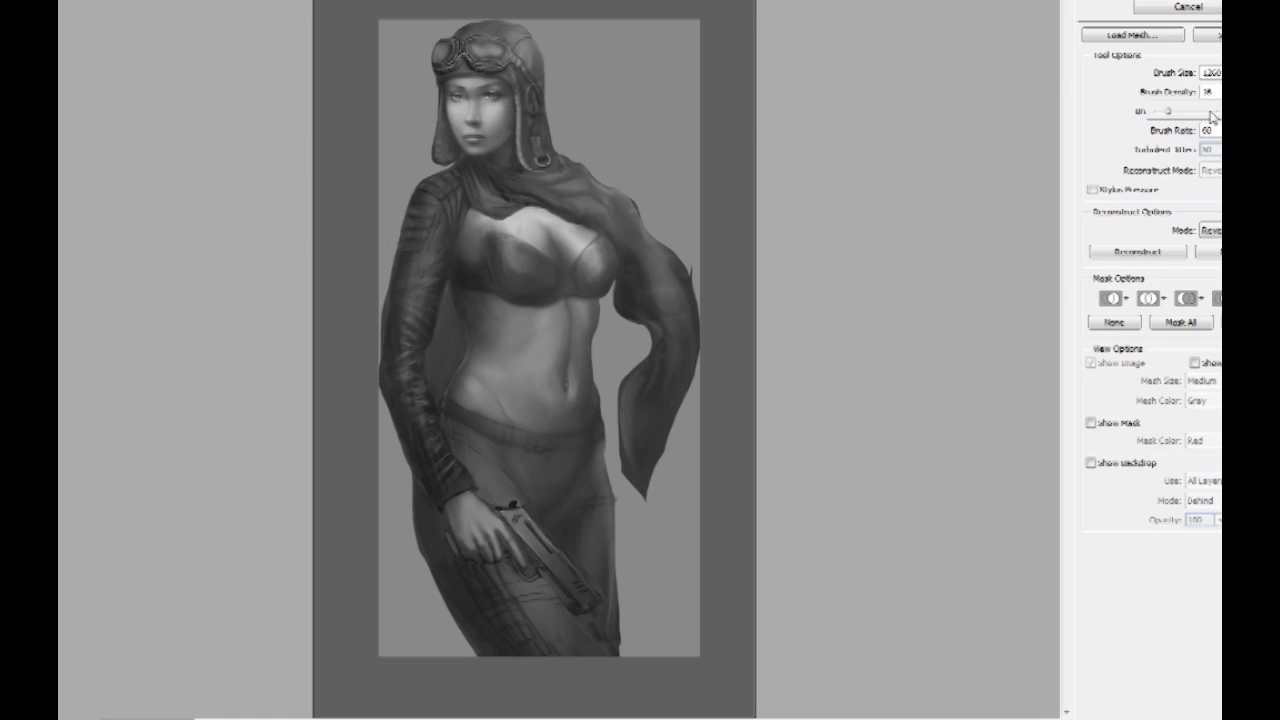
{"action": "left_click", "coordinate": [523, 258]}
{"action": "left_click", "coordinate": [549, 258]}
{"action": "left_click", "coordinate": [551, 257]}
{"action": "left_click", "coordinate": [550, 371]}
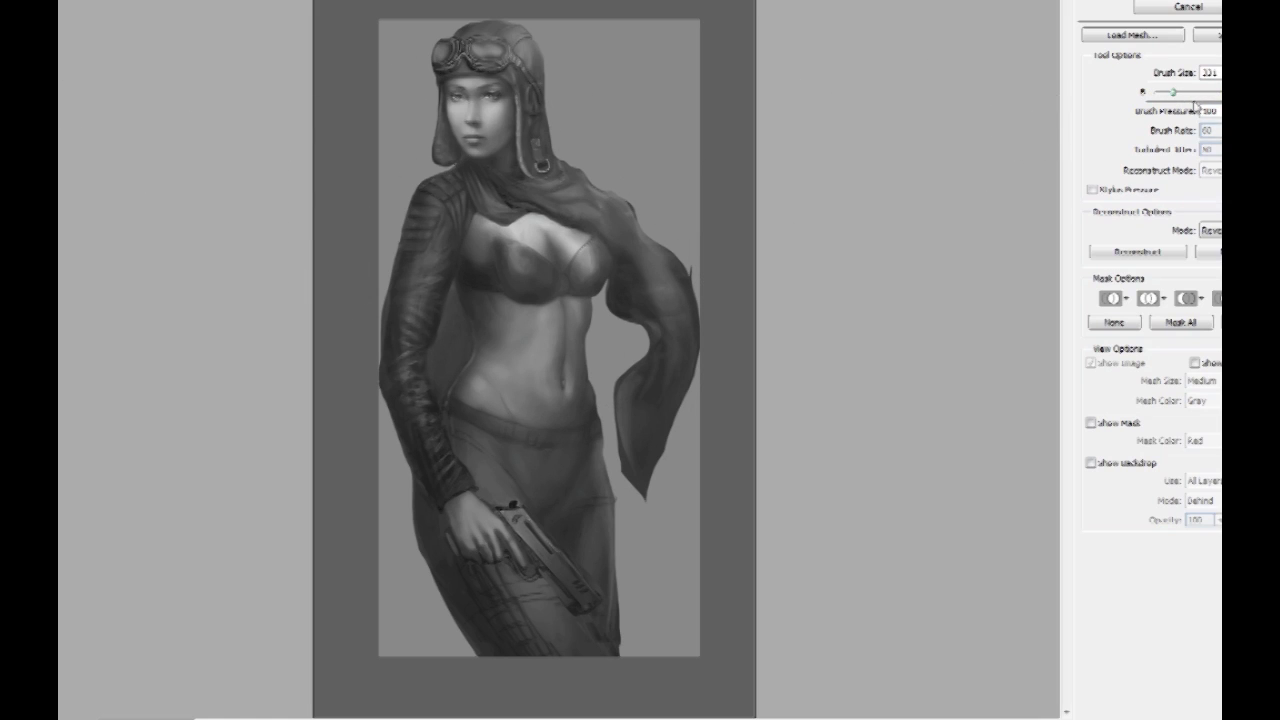
Step: Nudge the bust and adjacent scarf edge into shape with brush sizes of 331 and 511, setting the brush density to 34
{"action": "mouse_move", "coordinate": [504, 282]}
{"action": "left_mouse_down"}
{"action": "mouse_move", "coordinate": [489, 271]}
{"action": "mouse_move", "coordinate": [510, 240]}
{"action": "mouse_move", "coordinate": [515, 266]}
{"action": "left_mouse_up"}
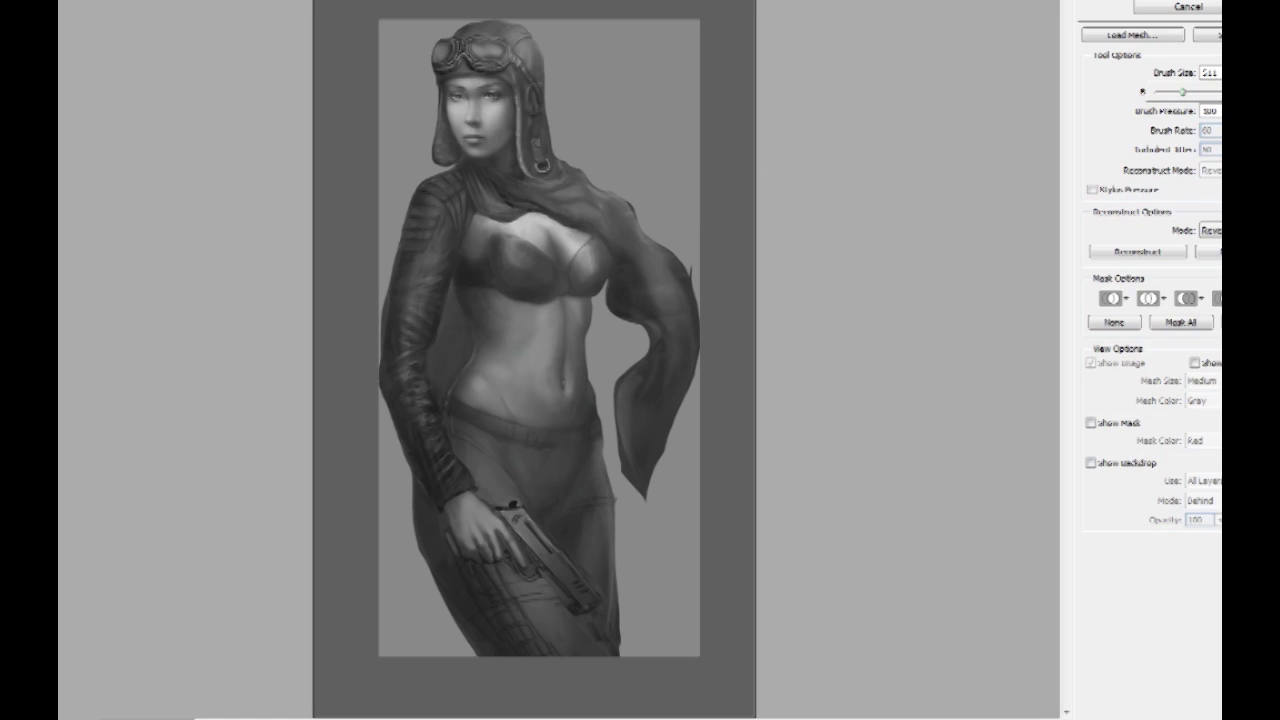
{"action": "left_click_drag", "start_coordinate": [632, 277], "coordinate": [599, 277]}
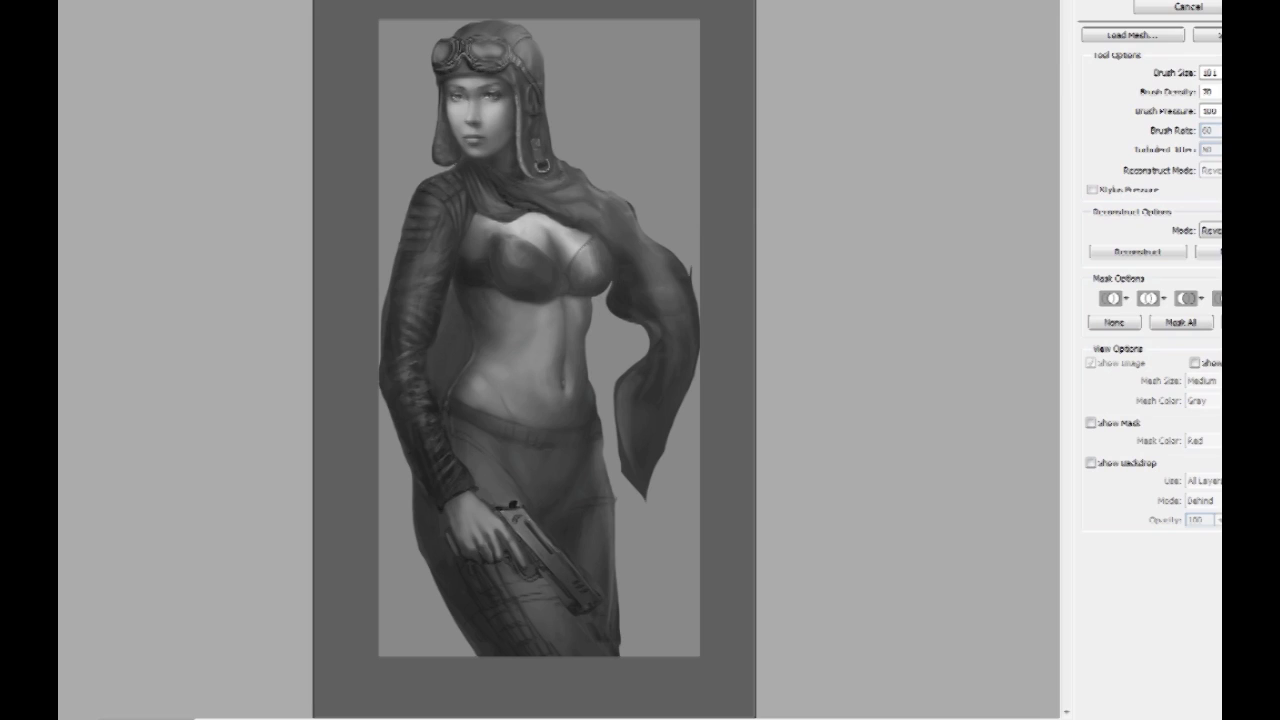
{"action": "left_click", "coordinate": [1209, 110]}
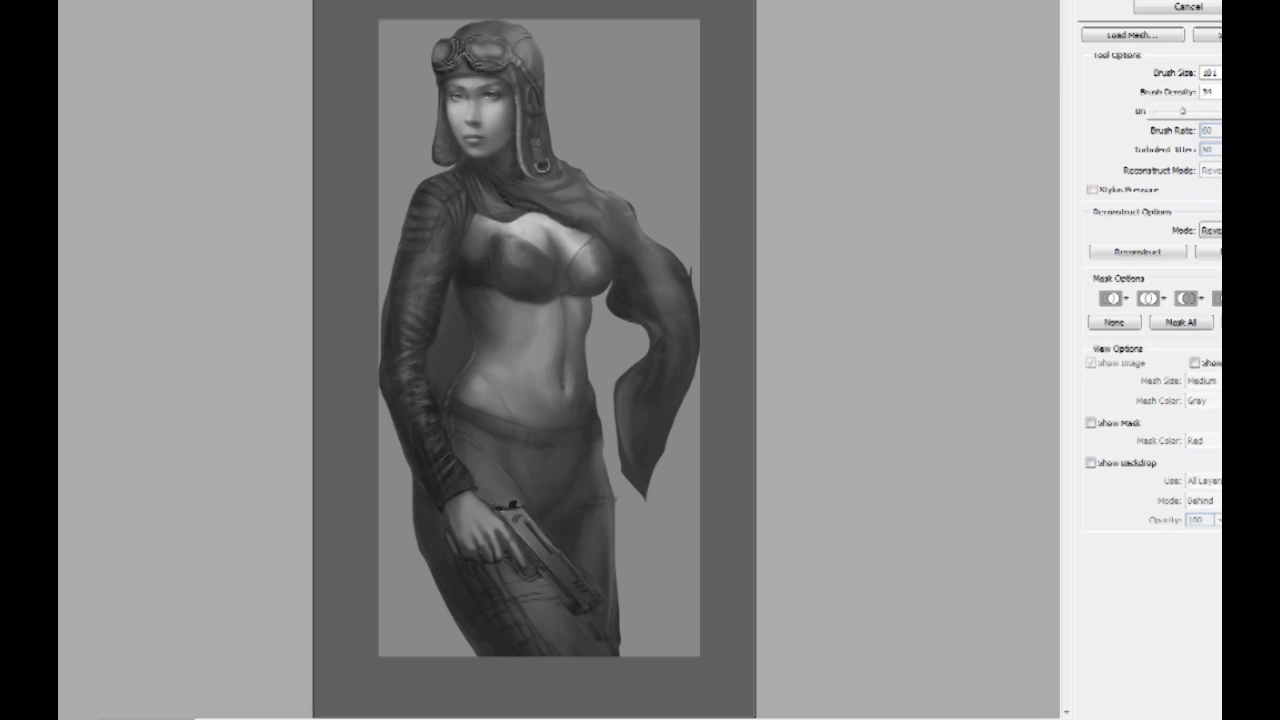
{"action": "left_click", "coordinate": [1209, 72]}
{"action": "left_click", "coordinate": [1221, 72]}
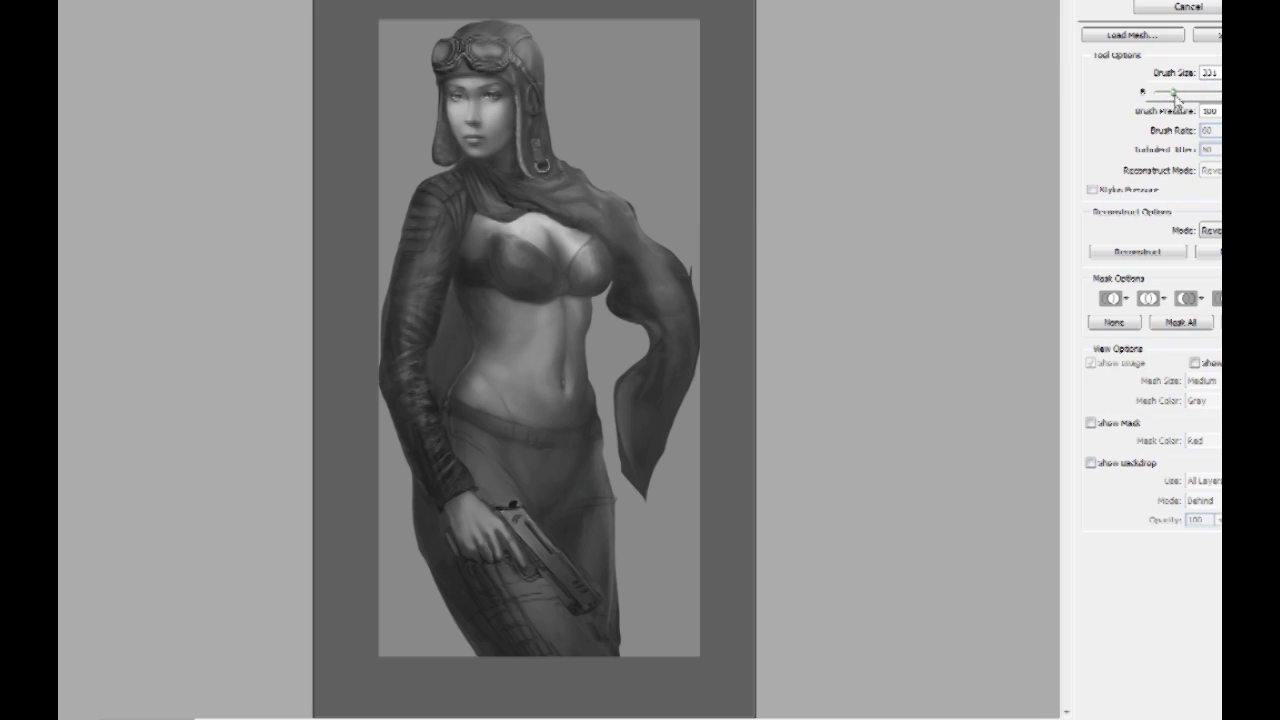
{"action": "left_click", "coordinate": [611, 337]}
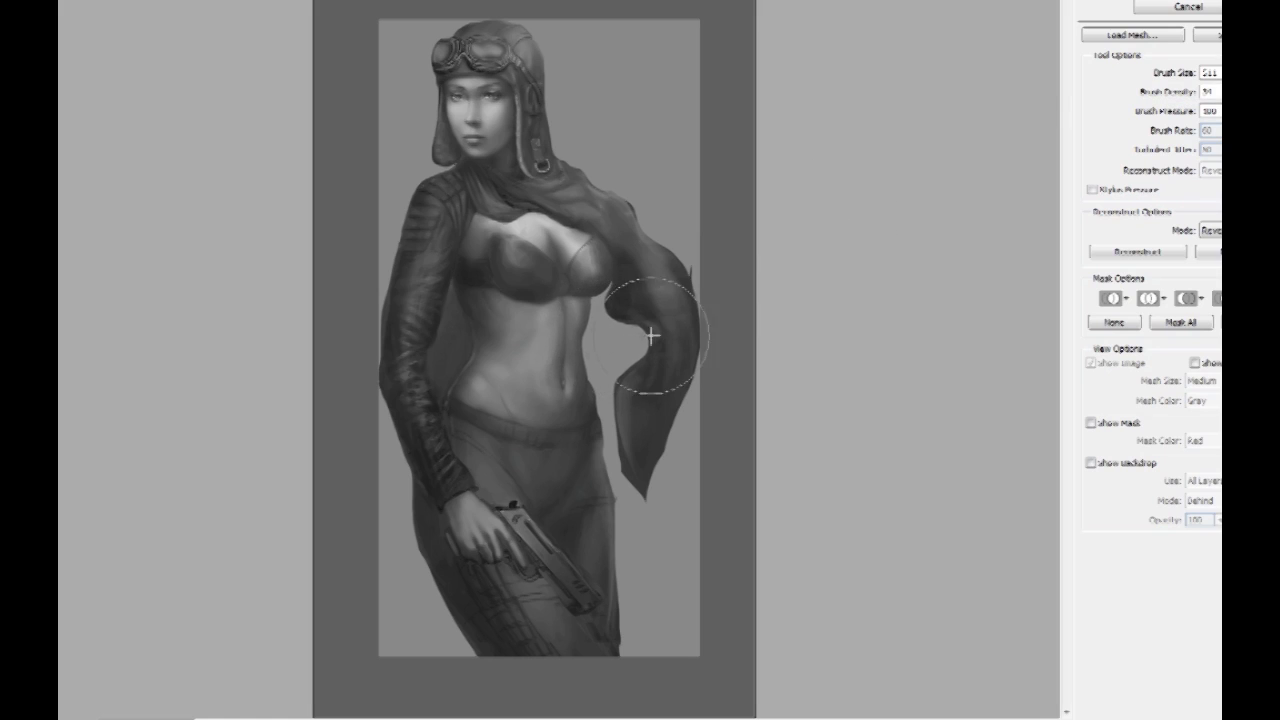
{"action": "mouse_move", "coordinate": [616, 325]}
{"action": "left_mouse_down"}
{"action": "mouse_move", "coordinate": [669, 349]}
{"action": "mouse_move", "coordinate": [662, 322]}
{"action": "mouse_move", "coordinate": [649, 371]}
{"action": "mouse_move", "coordinate": [624, 291]}
{"action": "left_mouse_up"}
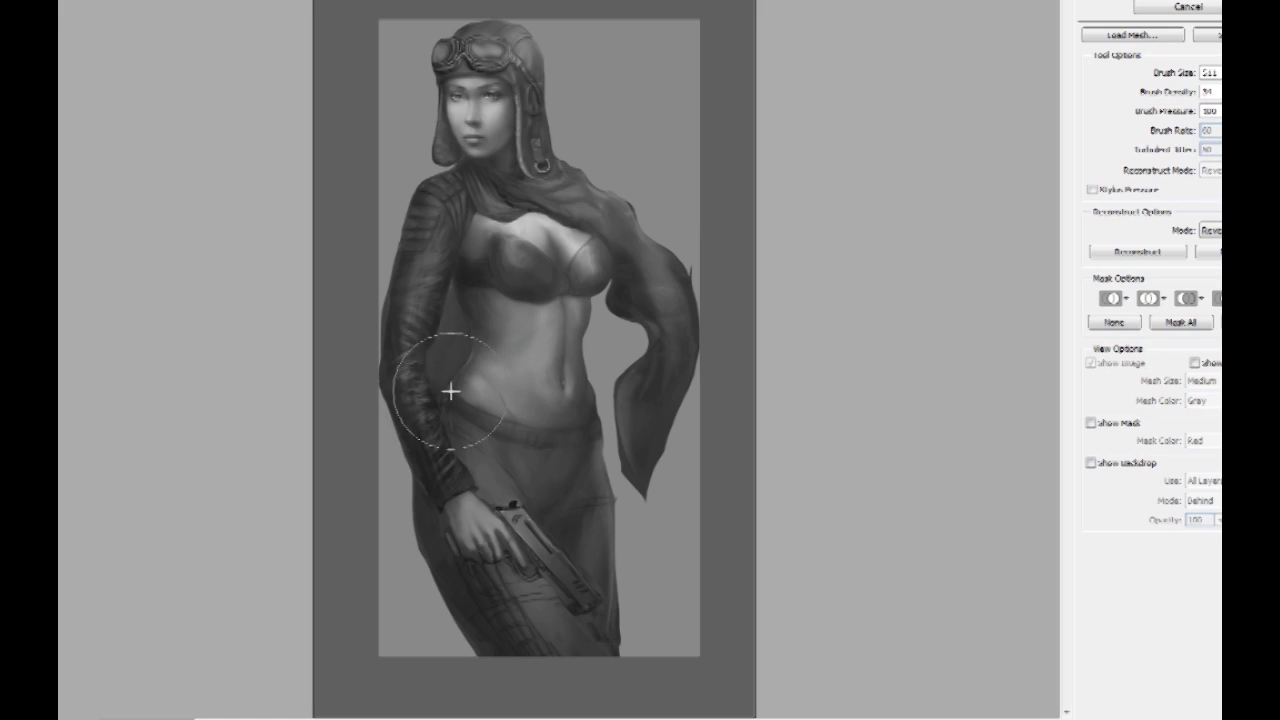
Step: Refine the contours of the waist, ribcage, neckline and sleeved shoulder with the 511 Liquify brush
{"action": "left_click_drag", "start_coordinate": [490, 358], "coordinate": [552, 378]}
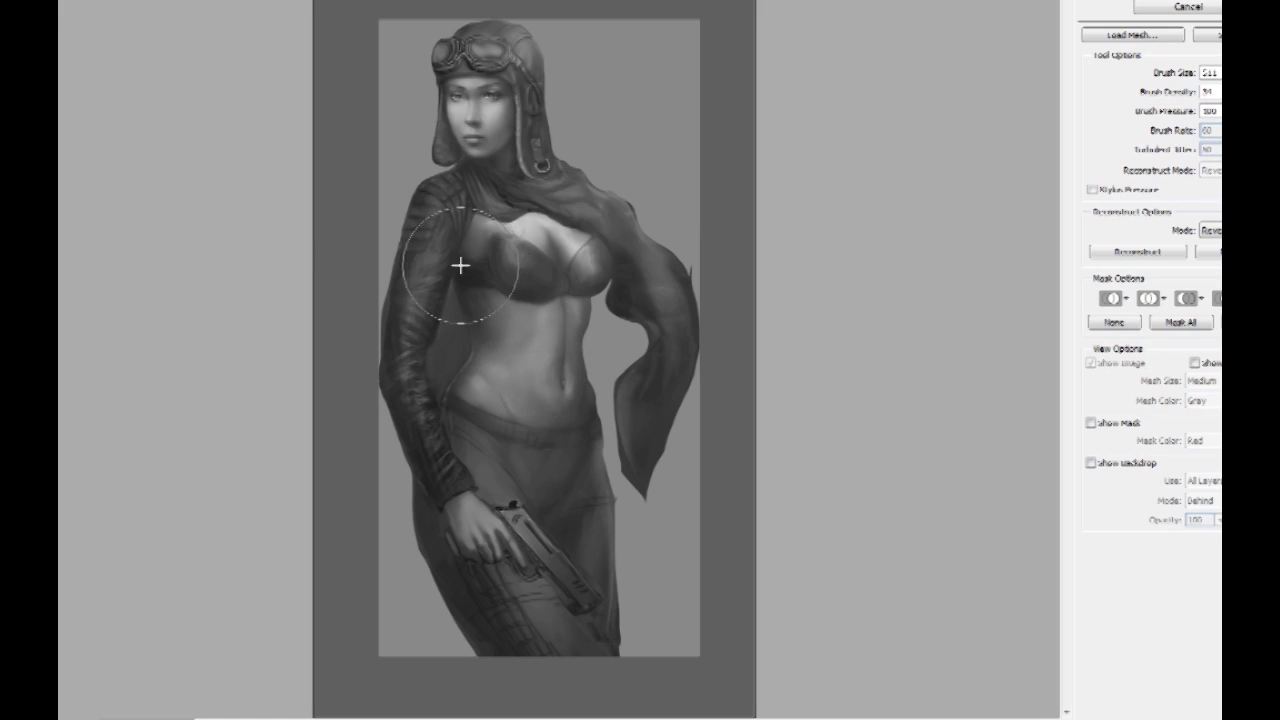
{"action": "mouse_move", "coordinate": [453, 280]}
{"action": "left_mouse_down"}
{"action": "mouse_move", "coordinate": [490, 317]}
{"action": "mouse_move", "coordinate": [491, 297]}
{"action": "left_mouse_up"}
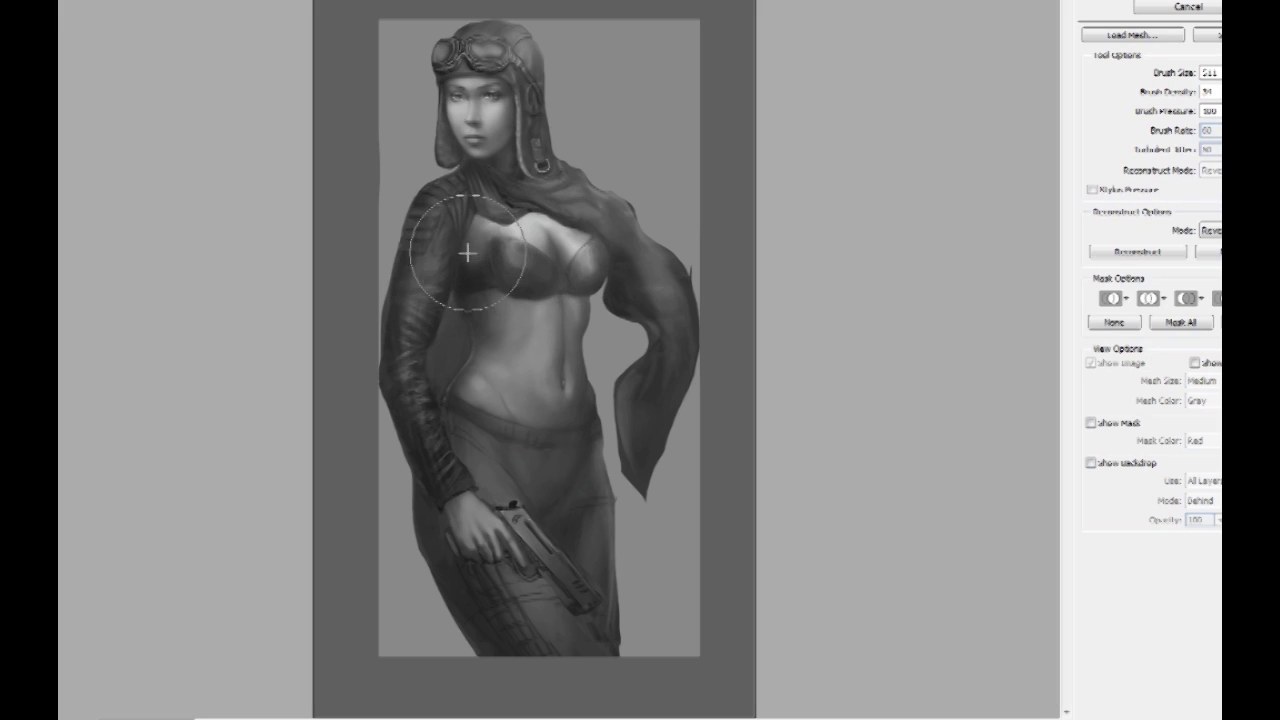
{"action": "left_click_drag", "start_coordinate": [526, 216], "coordinate": [545, 226]}
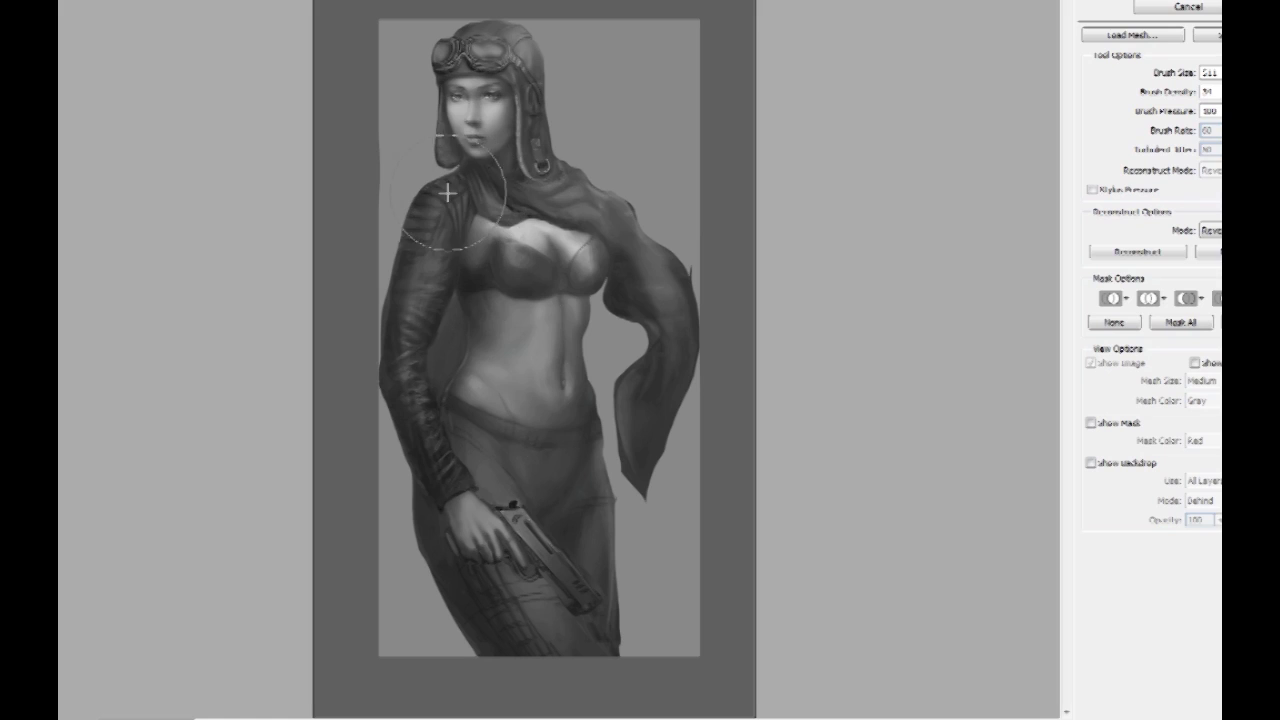
{"action": "left_click_drag", "start_coordinate": [441, 187], "coordinate": [529, 142]}
Step: Slim the figure's waist, hips and legs by pushing their outer contours inward in Liquify
{"action": "left_click_drag", "start_coordinate": [598, 357], "coordinate": [624, 435]}
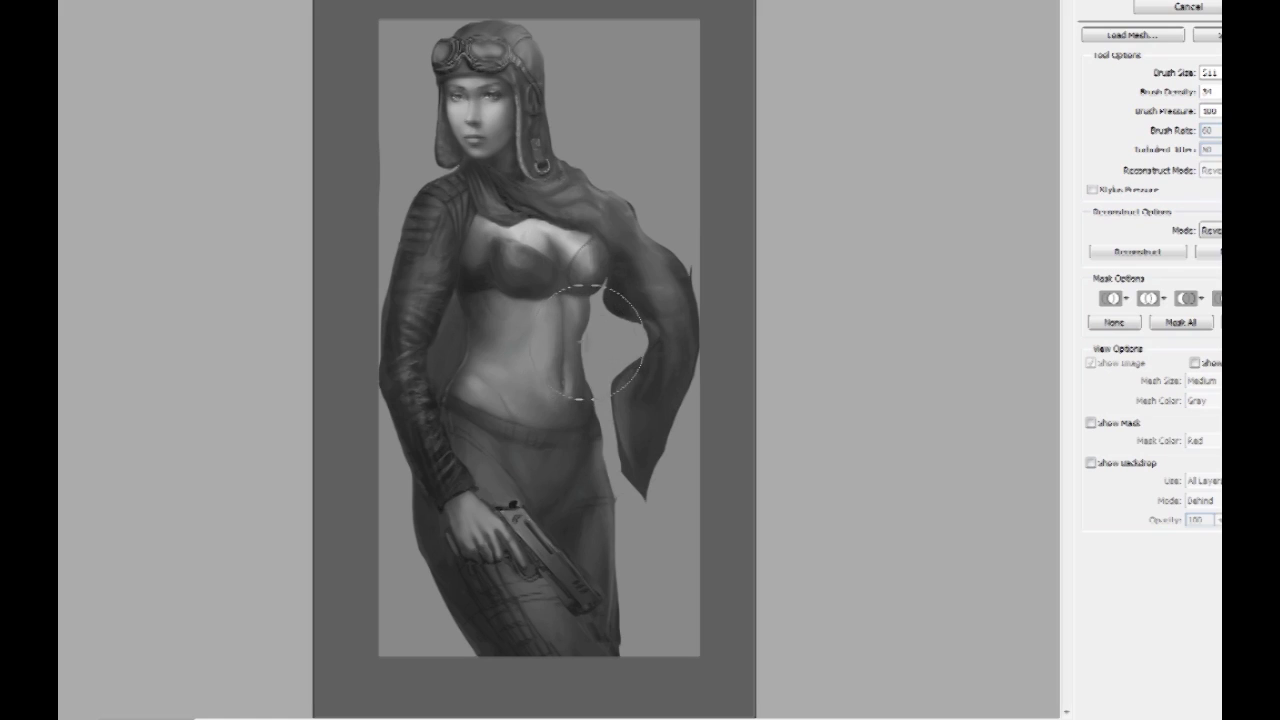
{"action": "mouse_move", "coordinate": [407, 482]}
{"action": "left_mouse_down"}
{"action": "mouse_move", "coordinate": [412, 562]}
{"action": "mouse_move", "coordinate": [400, 552]}
{"action": "mouse_move", "coordinate": [400, 571]}
{"action": "mouse_move", "coordinate": [468, 598]}
{"action": "mouse_move", "coordinate": [441, 620]}
{"action": "mouse_move", "coordinate": [477, 662]}
{"action": "left_mouse_up"}
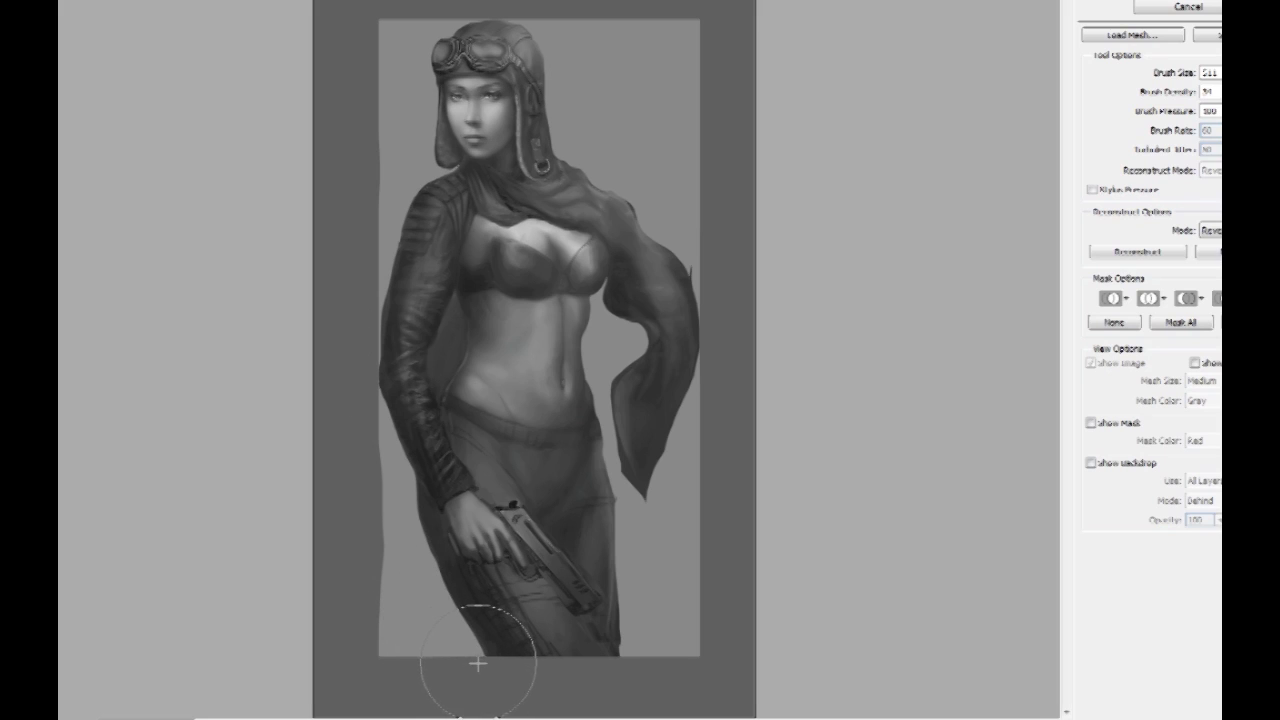
{"action": "mouse_move", "coordinate": [624, 585]}
{"action": "left_mouse_down"}
{"action": "mouse_move", "coordinate": [629, 639]}
{"action": "mouse_move", "coordinate": [656, 601]}
{"action": "mouse_move", "coordinate": [659, 623]}
{"action": "mouse_move", "coordinate": [625, 672]}
{"action": "mouse_move", "coordinate": [658, 583]}
{"action": "mouse_move", "coordinate": [652, 614]}
{"action": "mouse_move", "coordinate": [640, 606]}
{"action": "mouse_move", "coordinate": [652, 599]}
{"action": "mouse_move", "coordinate": [642, 495]}
{"action": "left_mouse_up"}
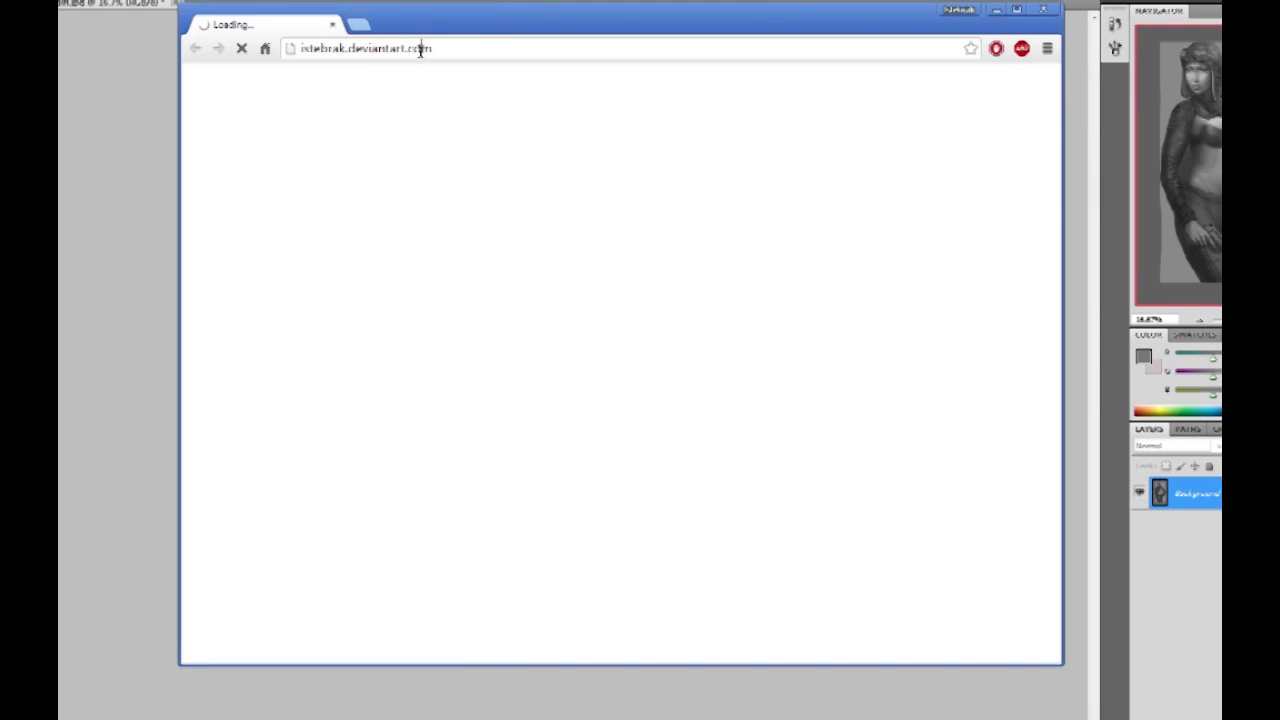
Step: Switch to the web browser and search Google Images for "female body builder"
{"action": "left_click", "coordinate": [423, 46]}
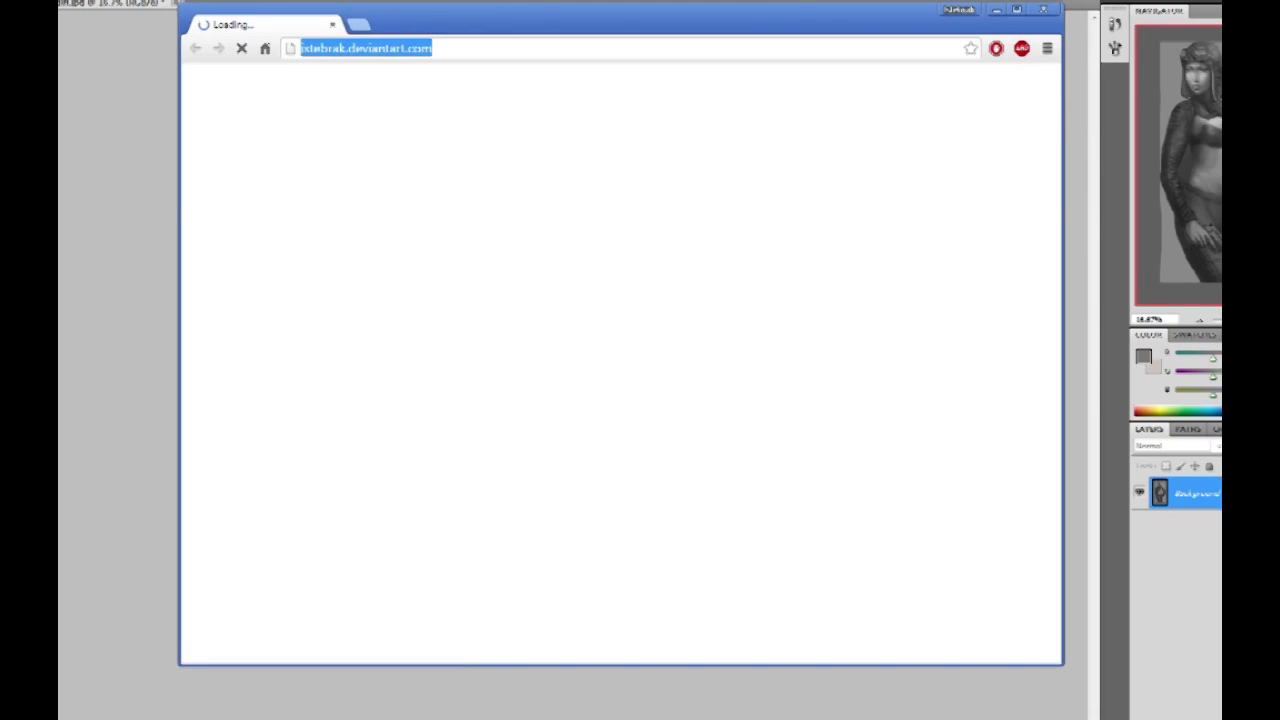
{"action": "type", "text": "female body bui"}
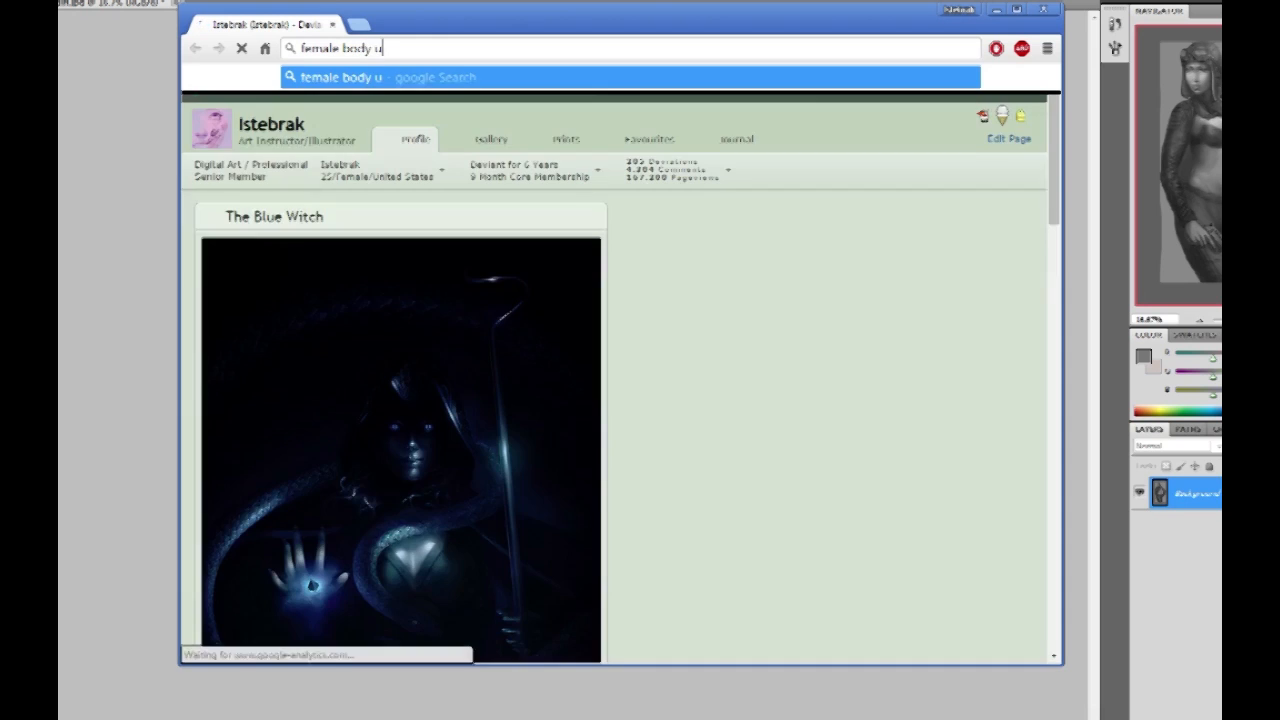
{"action": "type", "text": "lder"}
{"action": "key", "text": "Return"}
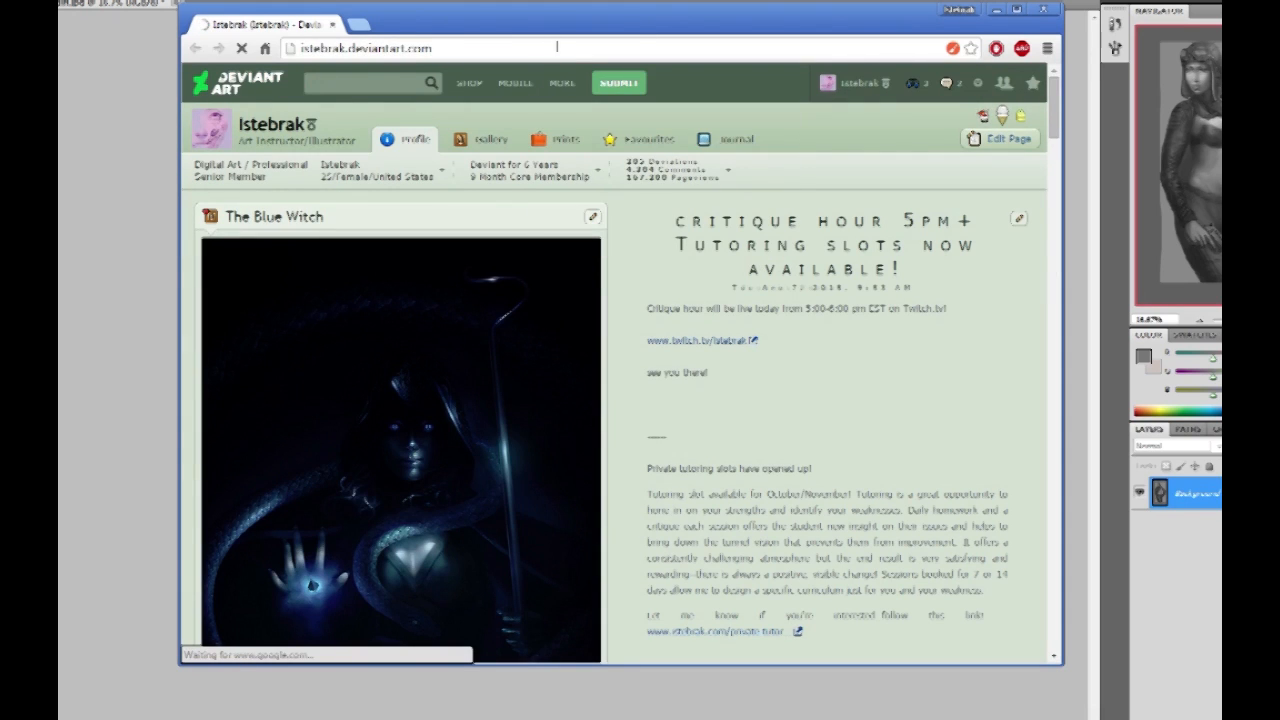
{"action": "left_click", "coordinate": [516, 44]}
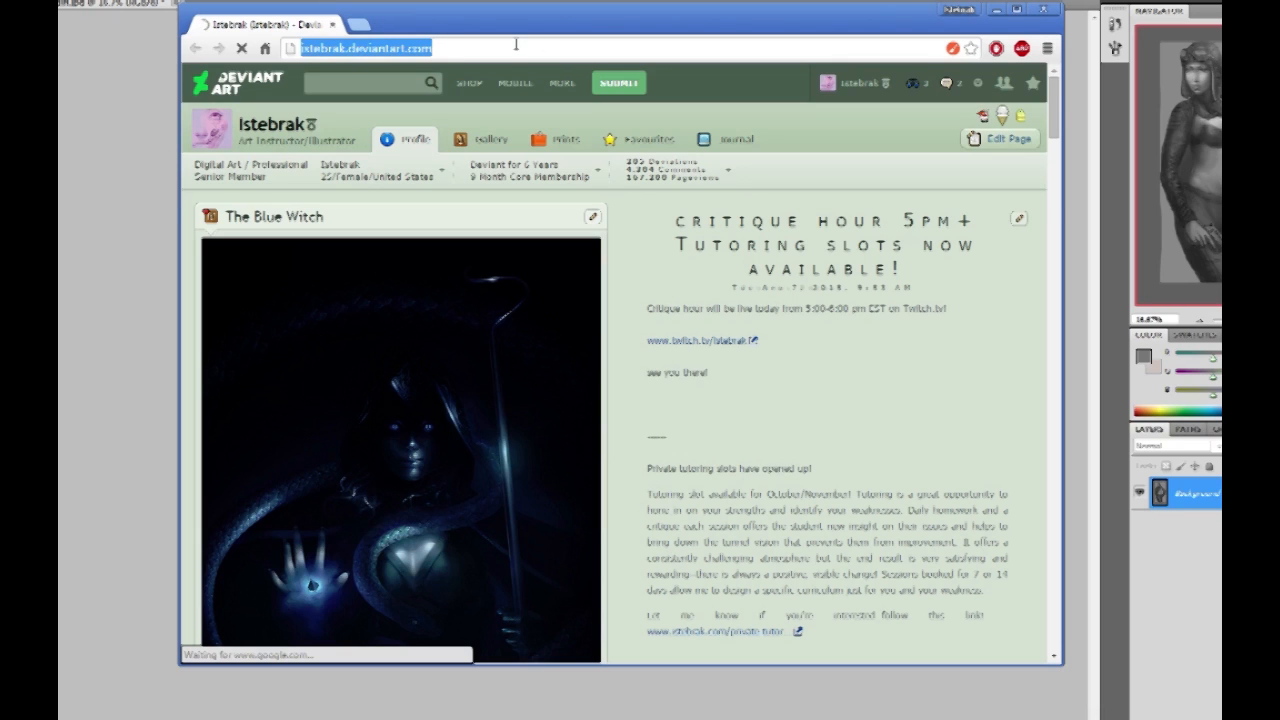
{"action": "type", "text": "female"}
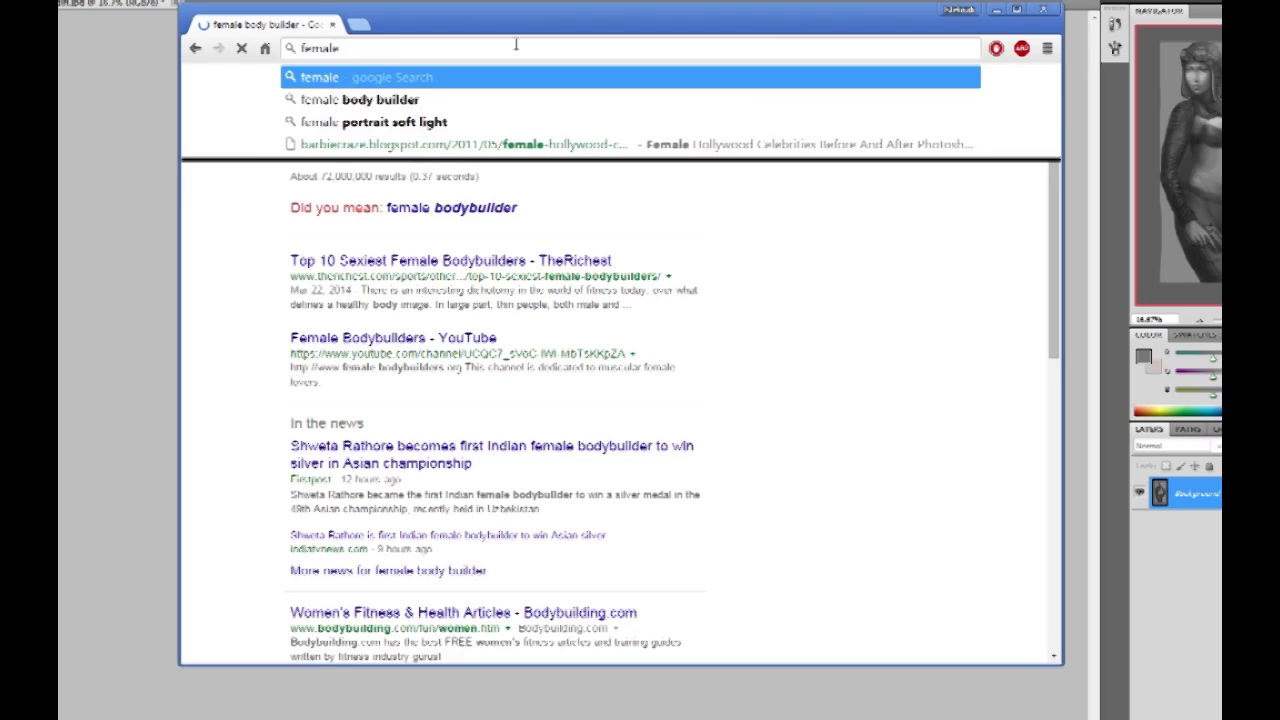
{"action": "type", "text": " body builder"}
{"action": "key", "text": "Return"}
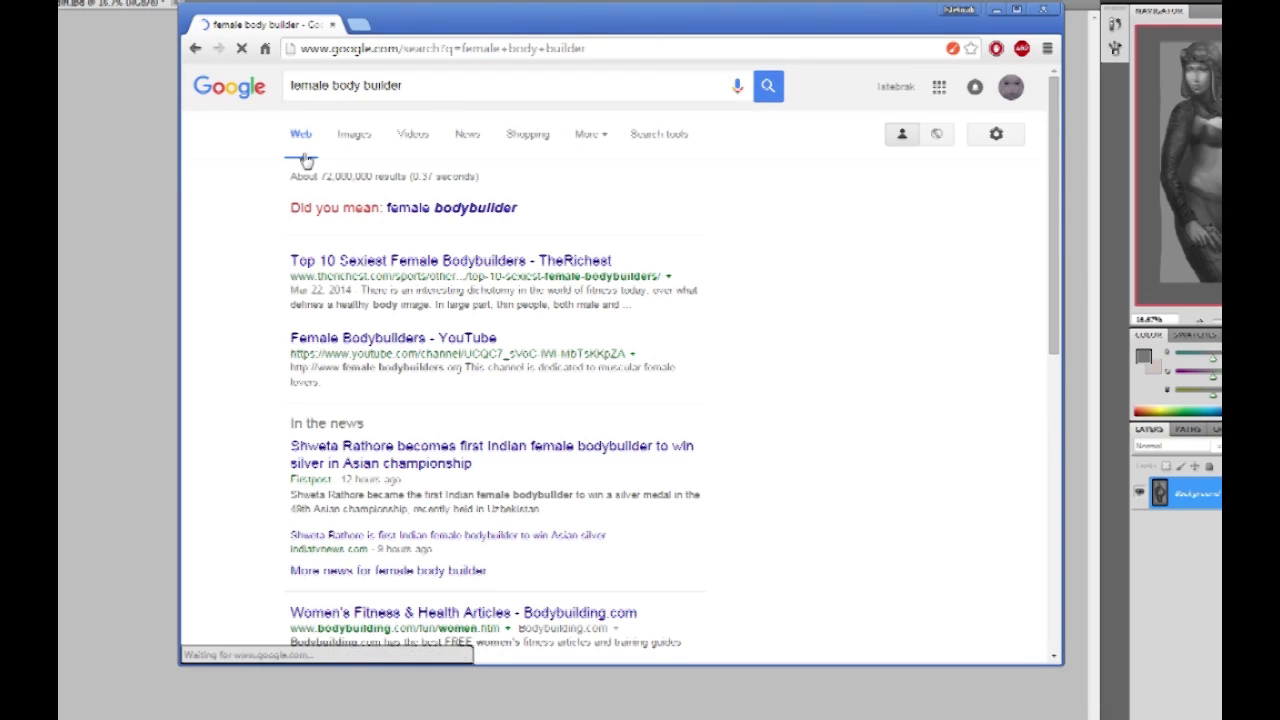
{"action": "left_click", "coordinate": [350, 136]}
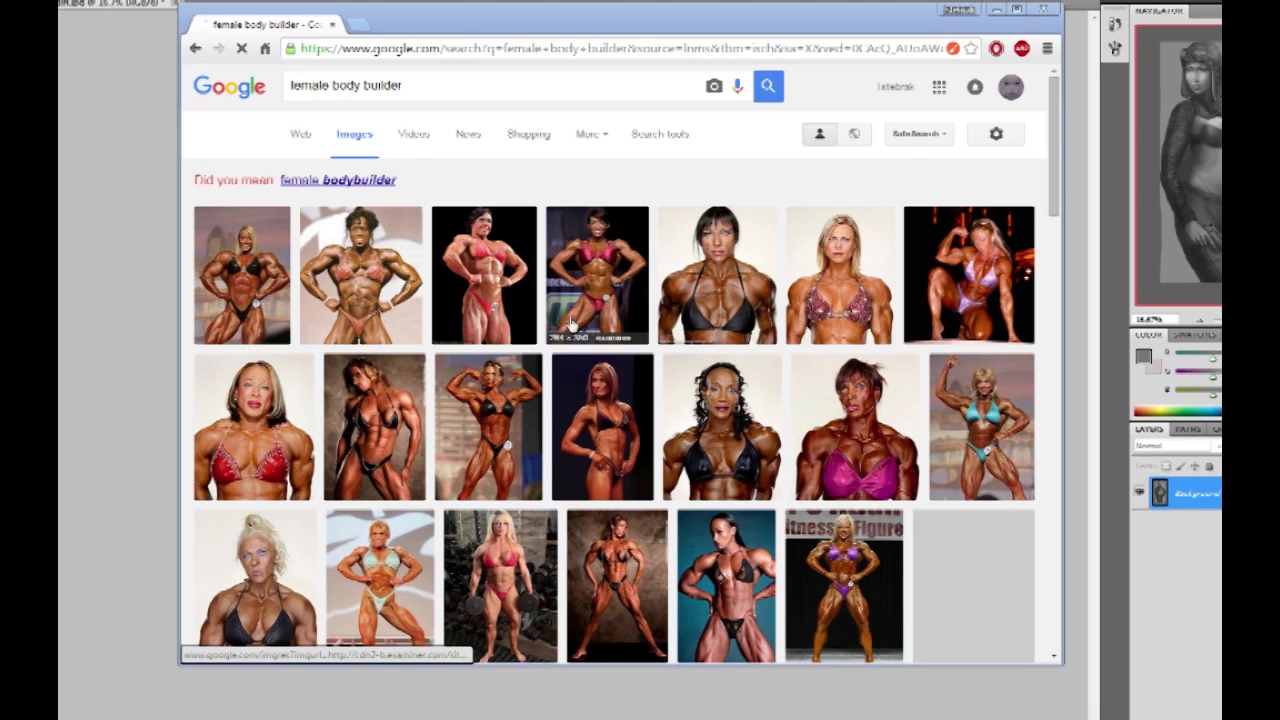
Step: Examine the shoulder, torso and hip anatomy in two enlarged bodybuilder photos, and return to the Photoshop painting at 25% zoom
{"action": "left_click", "coordinate": [584, 444]}
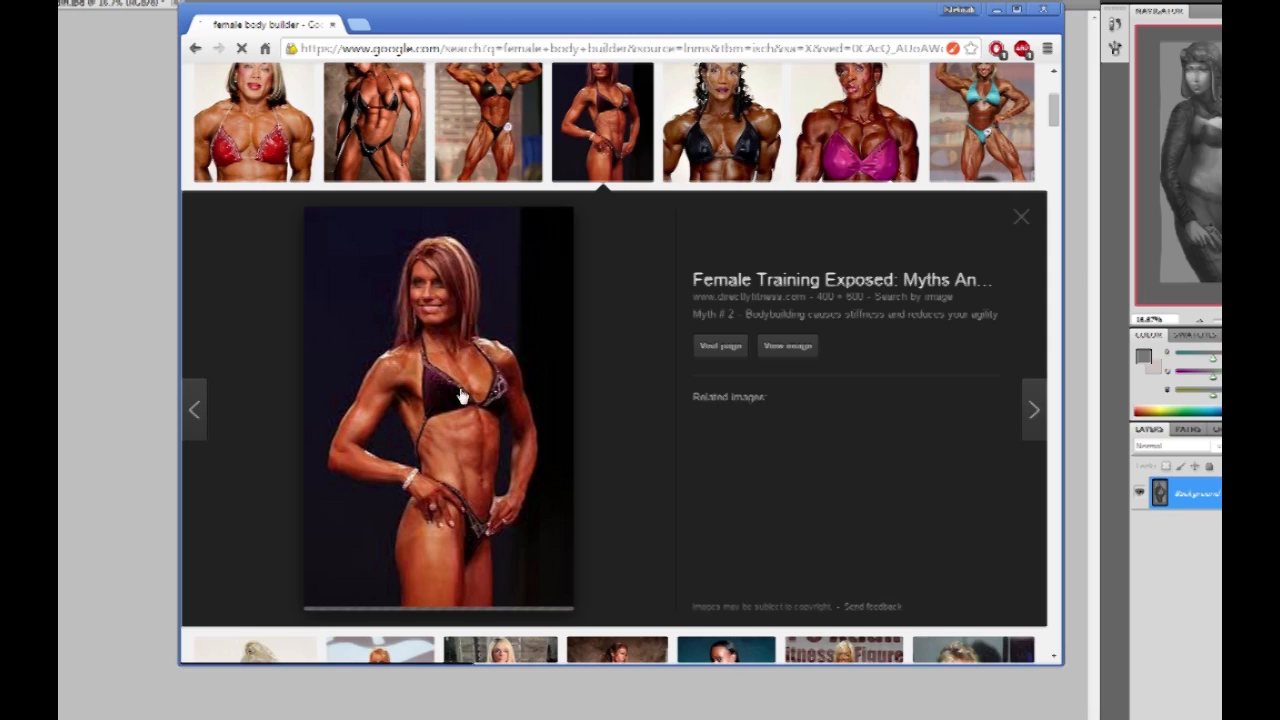
{"action": "scroll", "coordinate": [649, 366], "scroll_direction": "up", "scroll_amount": 2}
{"action": "scroll", "coordinate": [649, 372], "scroll_direction": "up", "scroll_amount": 1}
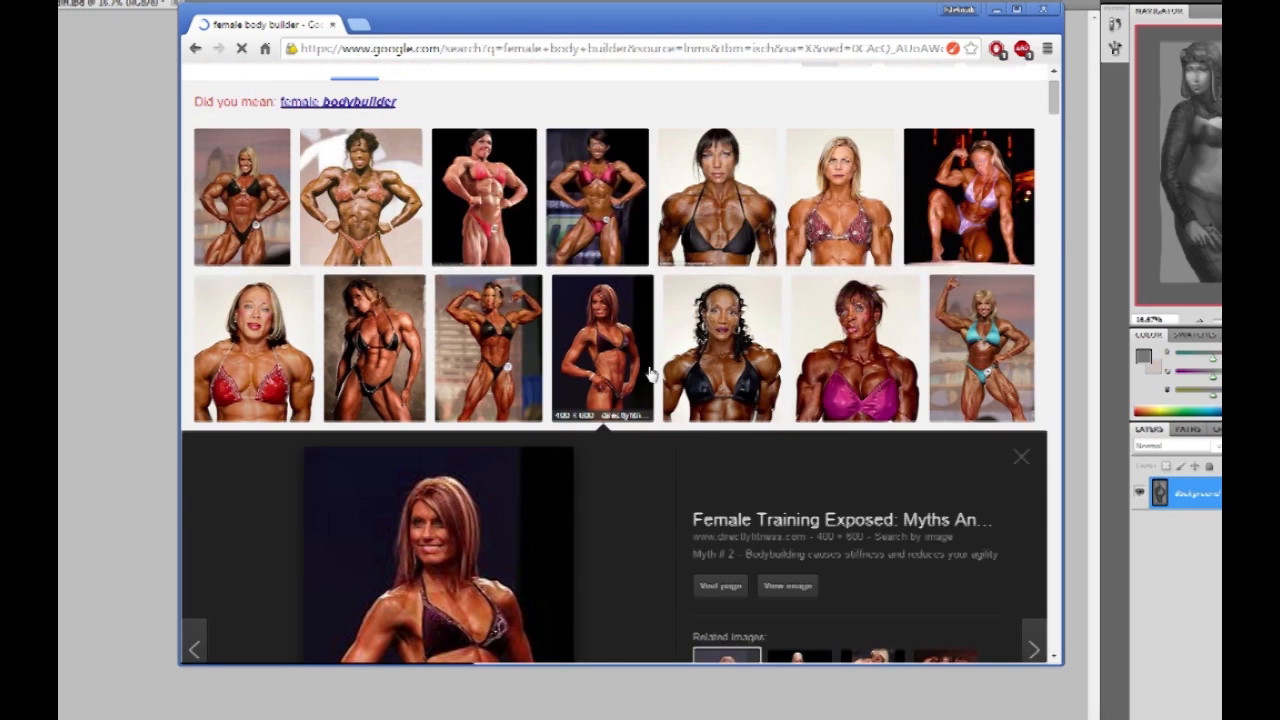
{"action": "scroll", "coordinate": [634, 368], "scroll_direction": "down", "scroll_amount": 4}
{"action": "scroll", "coordinate": [634, 370], "scroll_direction": "down", "scroll_amount": 4}
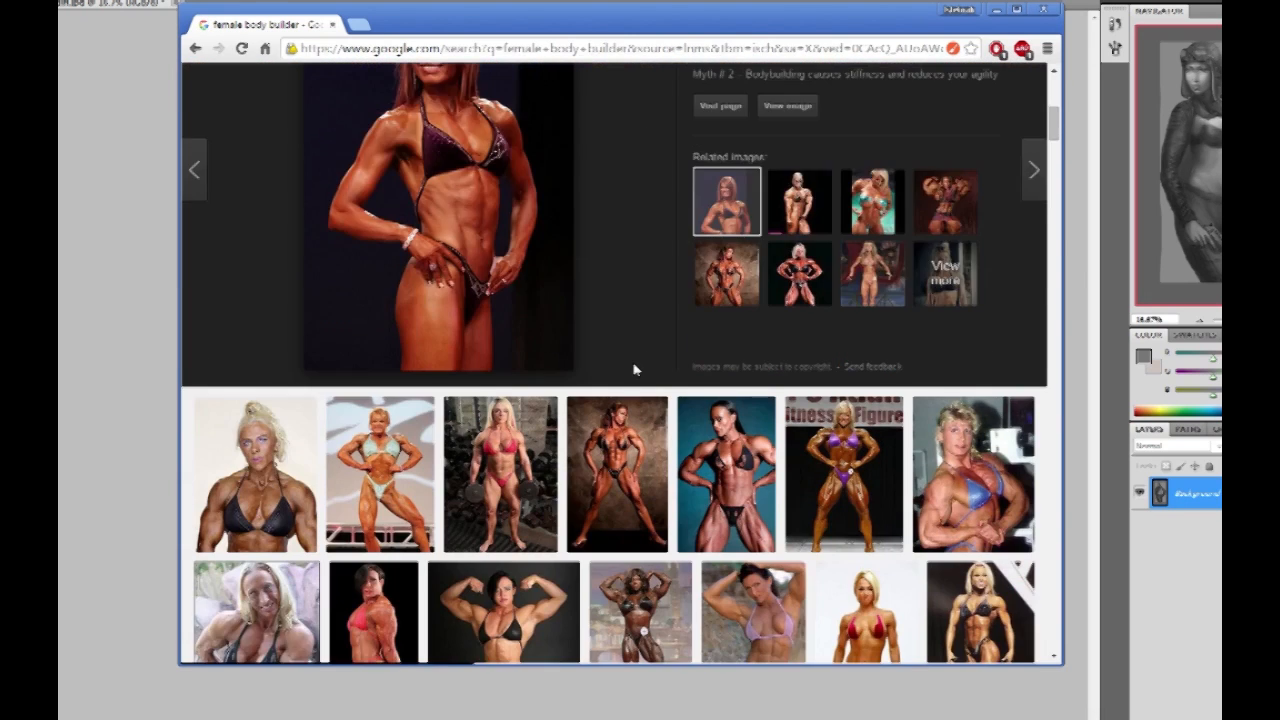
{"action": "left_click", "coordinate": [372, 399]}
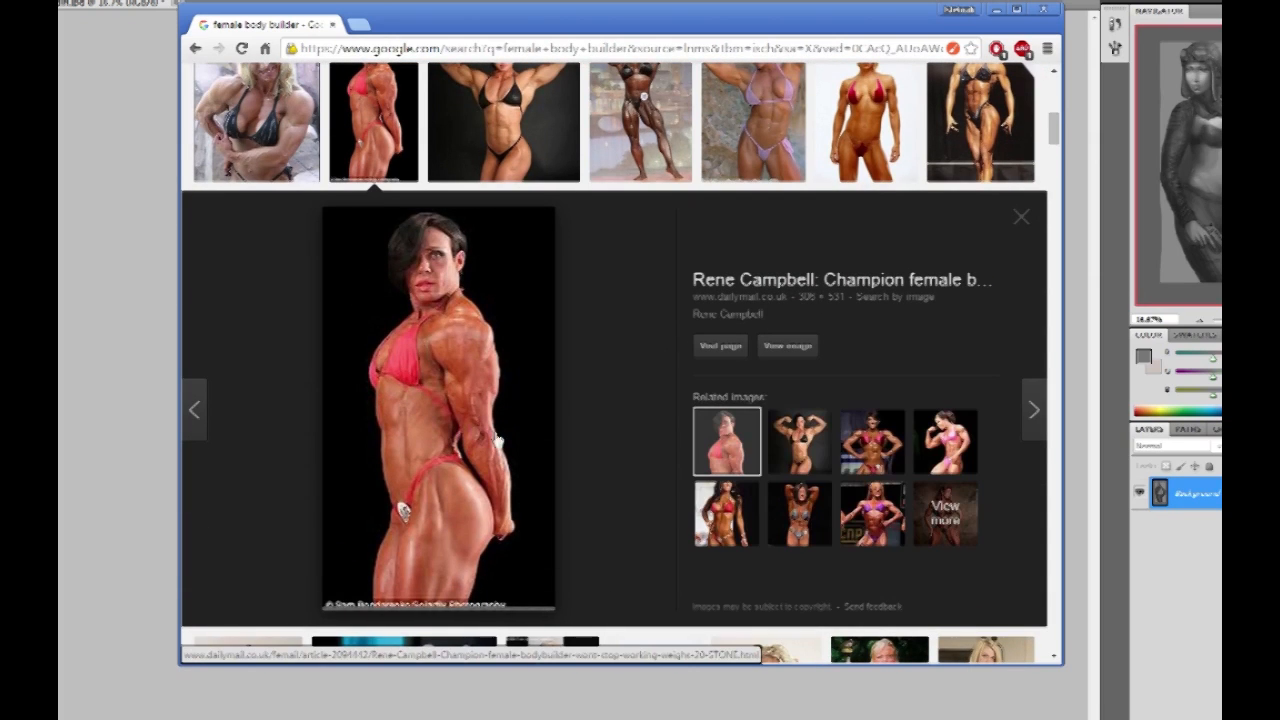
{"action": "key", "text": "F11"}
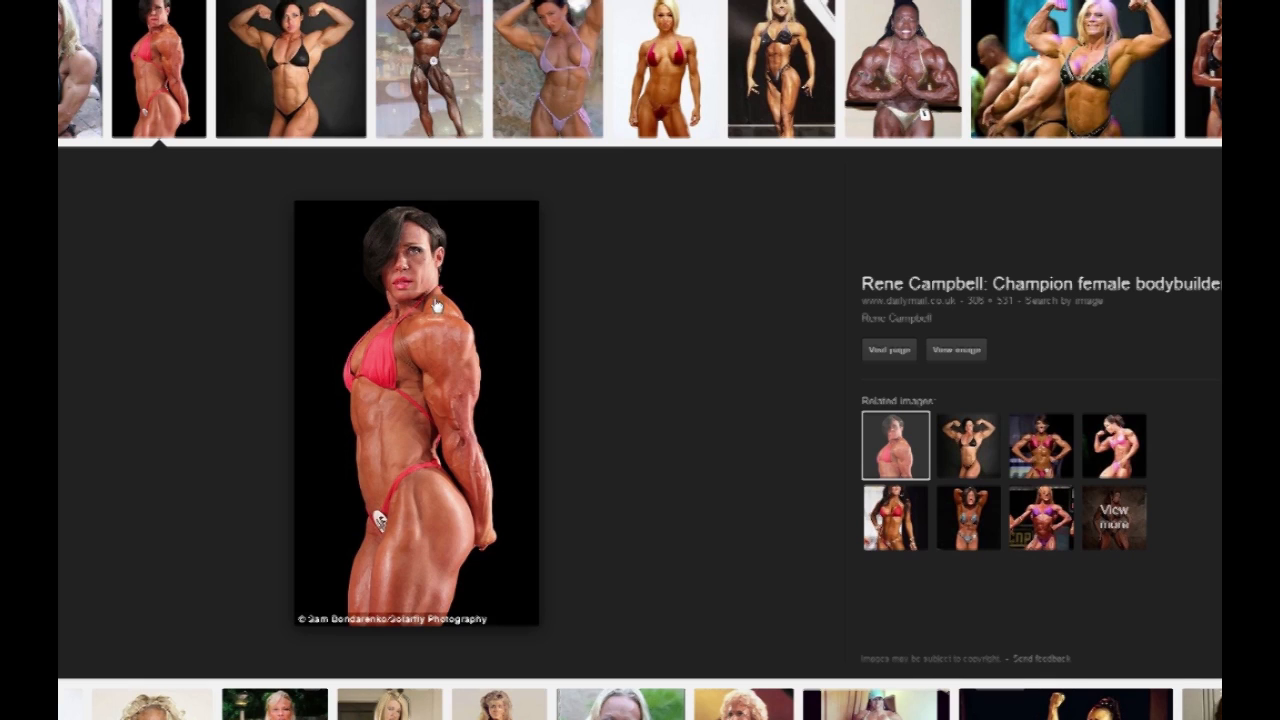
{"action": "scroll", "coordinate": [646, 266], "scroll_direction": "down", "scroll_amount": 3}
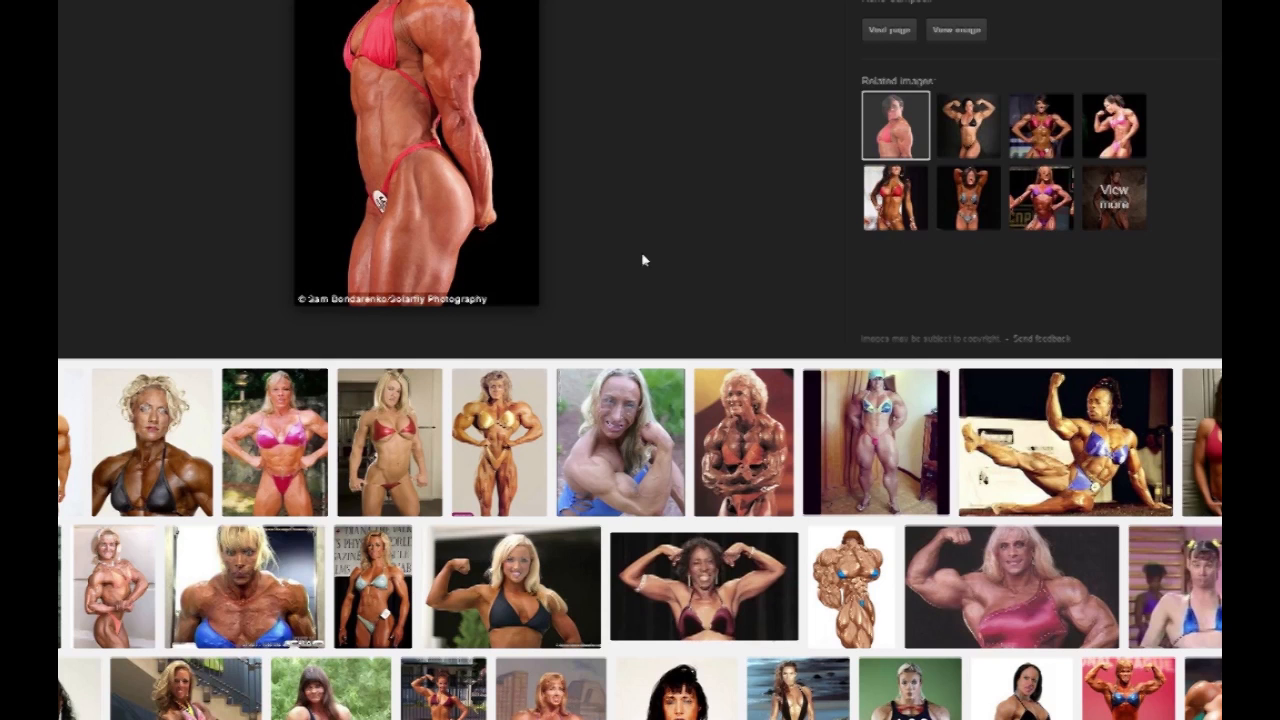
{"action": "key", "text": "F11"}
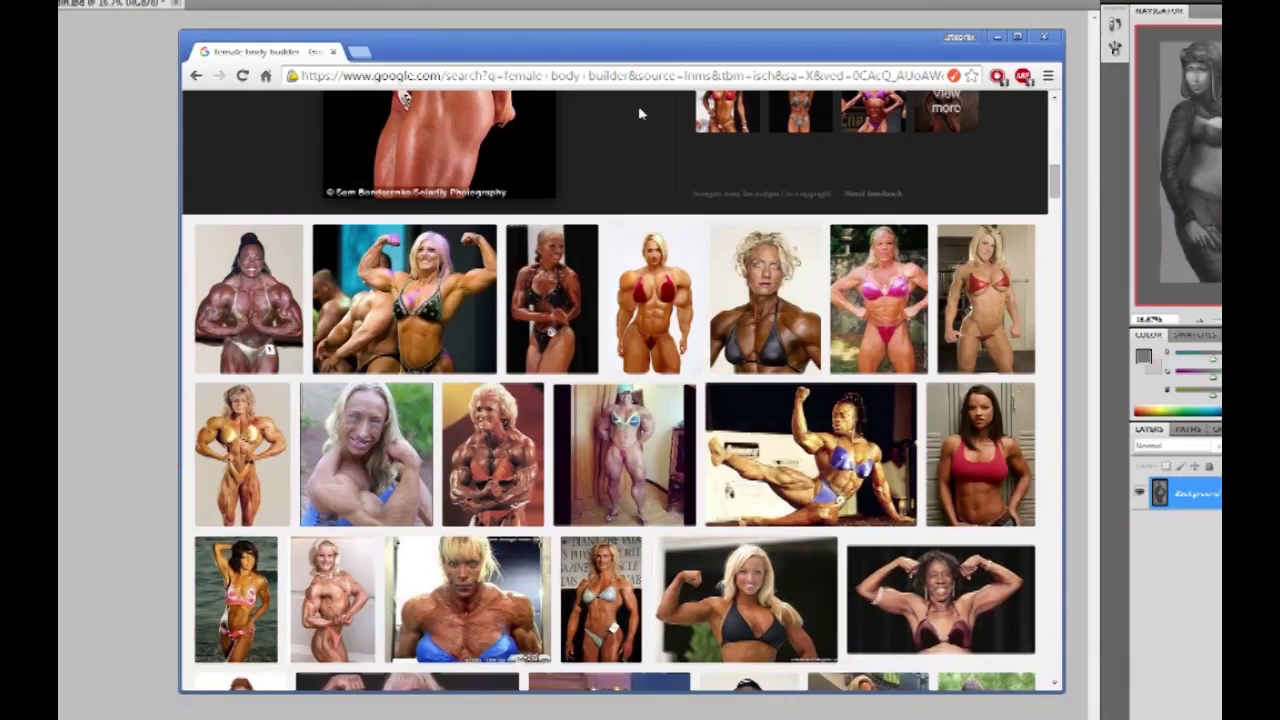
{"action": "left_click", "coordinate": [334, 51]}
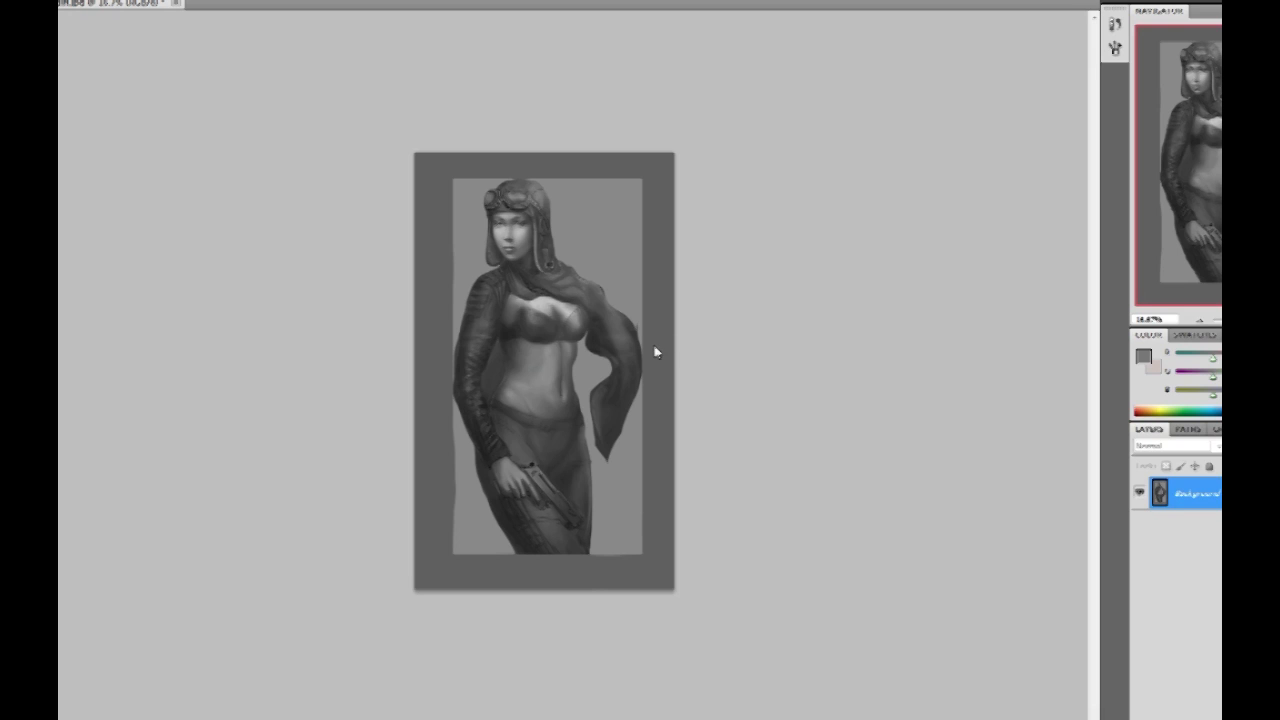
{"action": "key", "text": "ctrl+plus"}
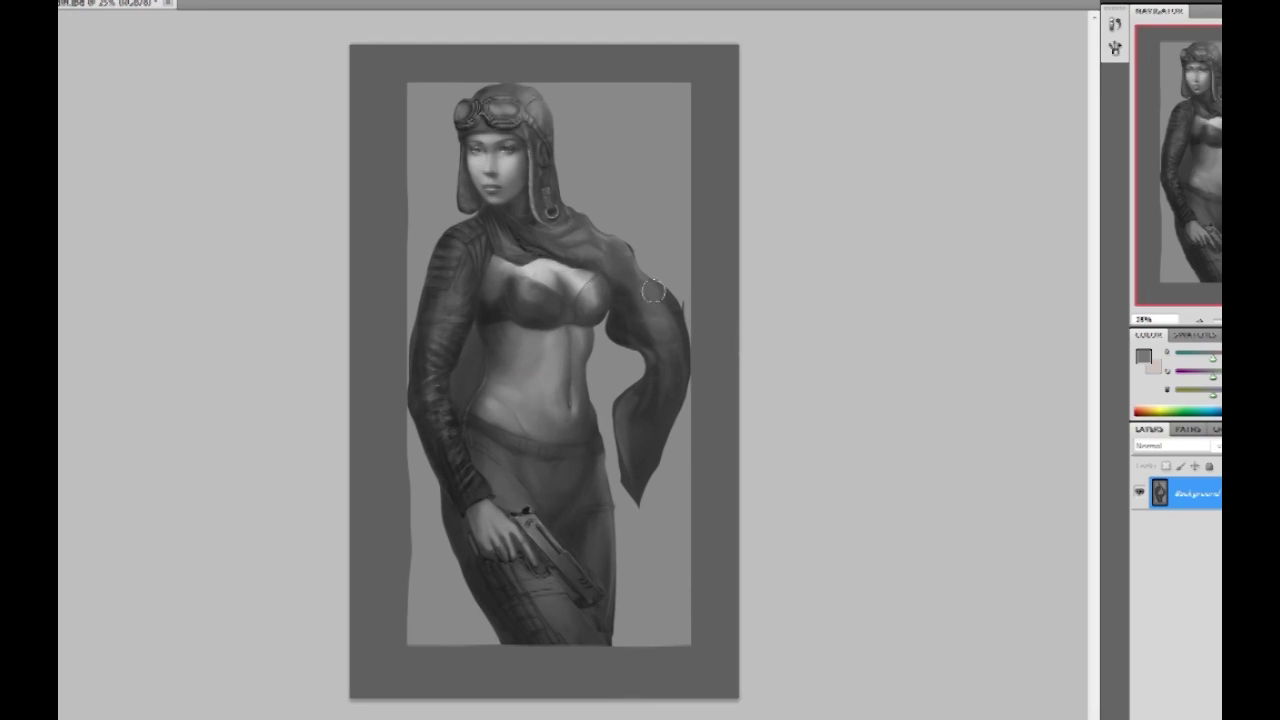
Step: Nudge the waist contour beside the sleeved arm slightly upward and inward with the 511 Liquify brush and apply the distortion
{"action": "key", "text": "alt+t"}
{"action": "left_click", "coordinate": [231, 51]}
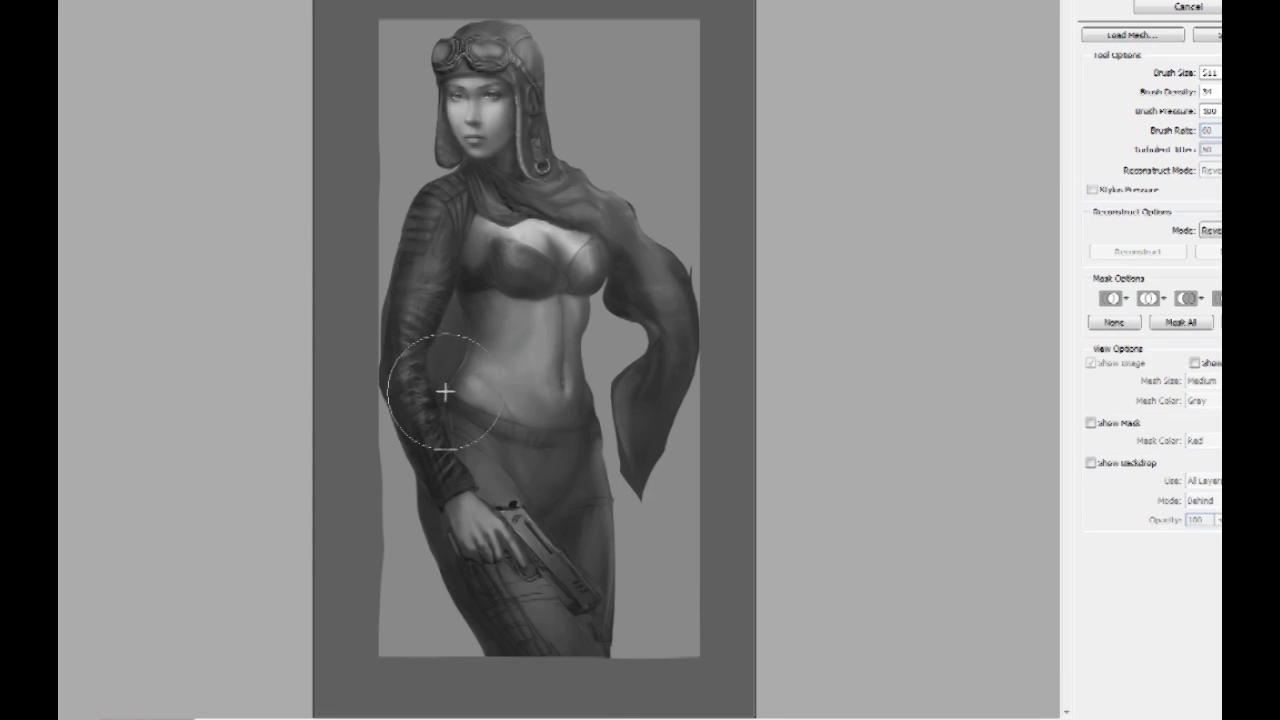
{"action": "left_click_drag", "start_coordinate": [446, 378], "coordinate": [457, 357]}
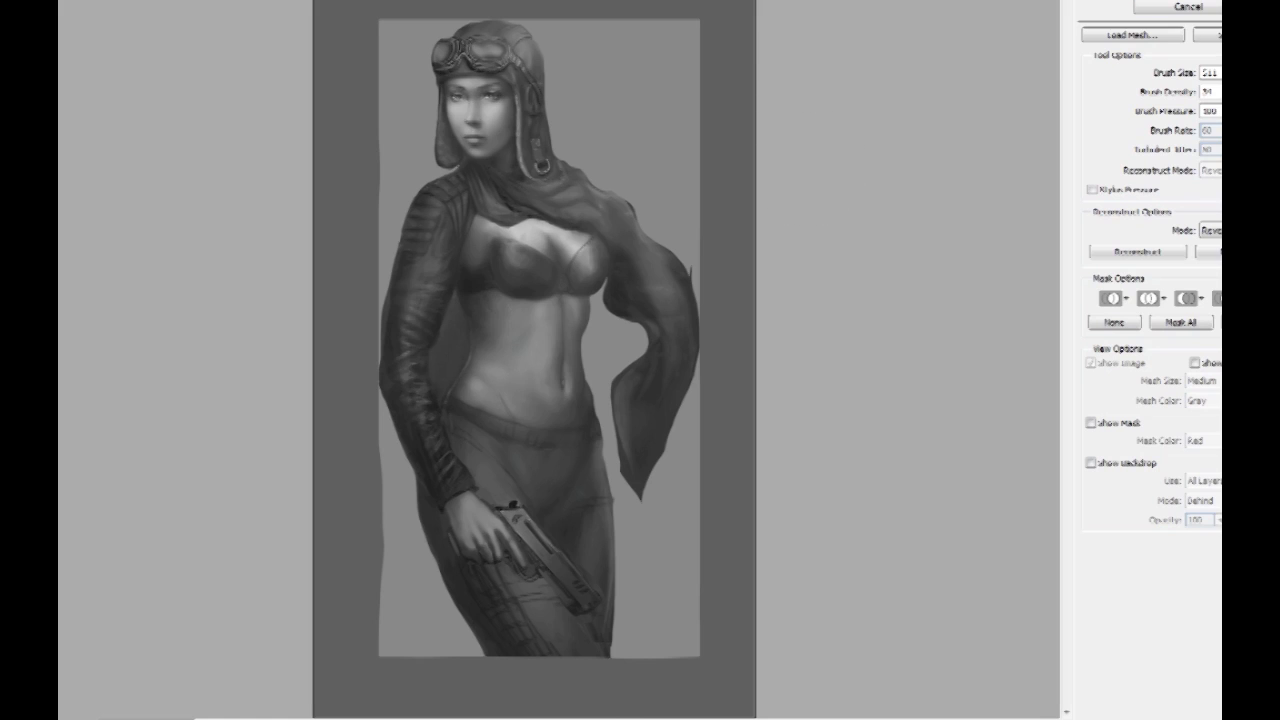
{"action": "key", "text": "Return"}
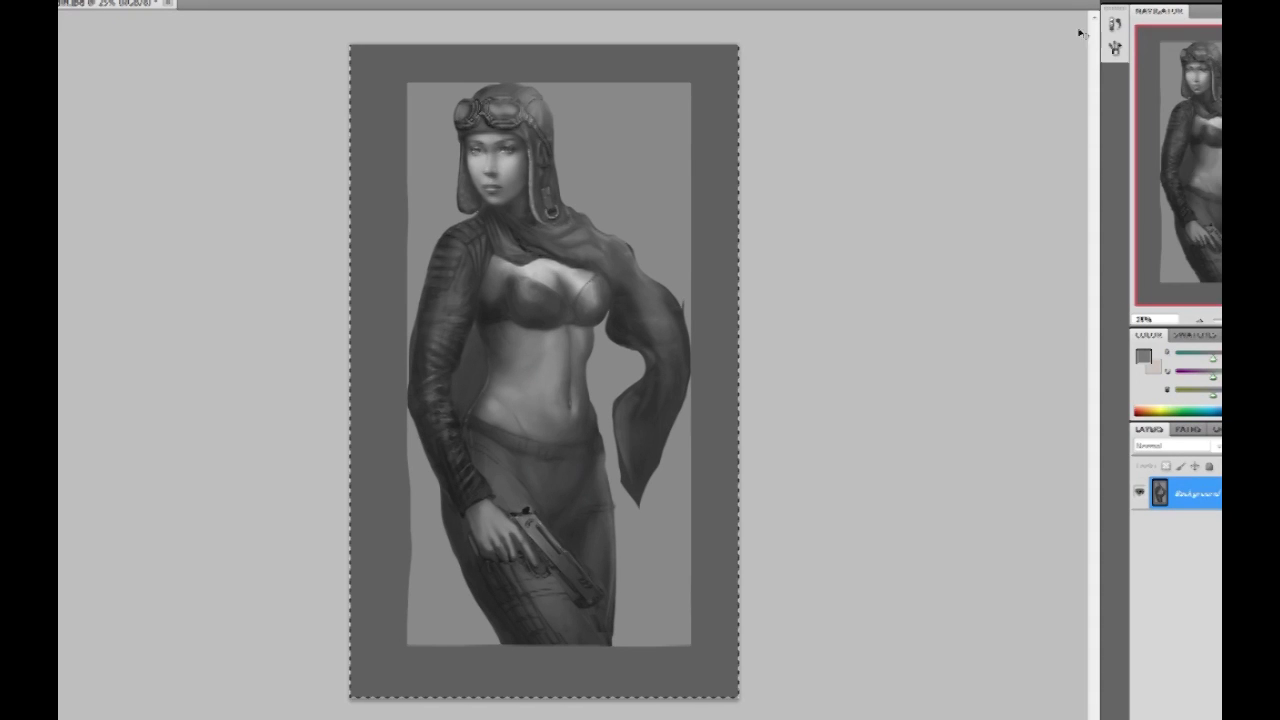
Step: Copy the corrected painting, revert the document to its original history snapshot, and paste the copy in place as a new layer
{"action": "left_click", "coordinate": [1115, 22]}
{"action": "left_click", "coordinate": [1037, 44]}
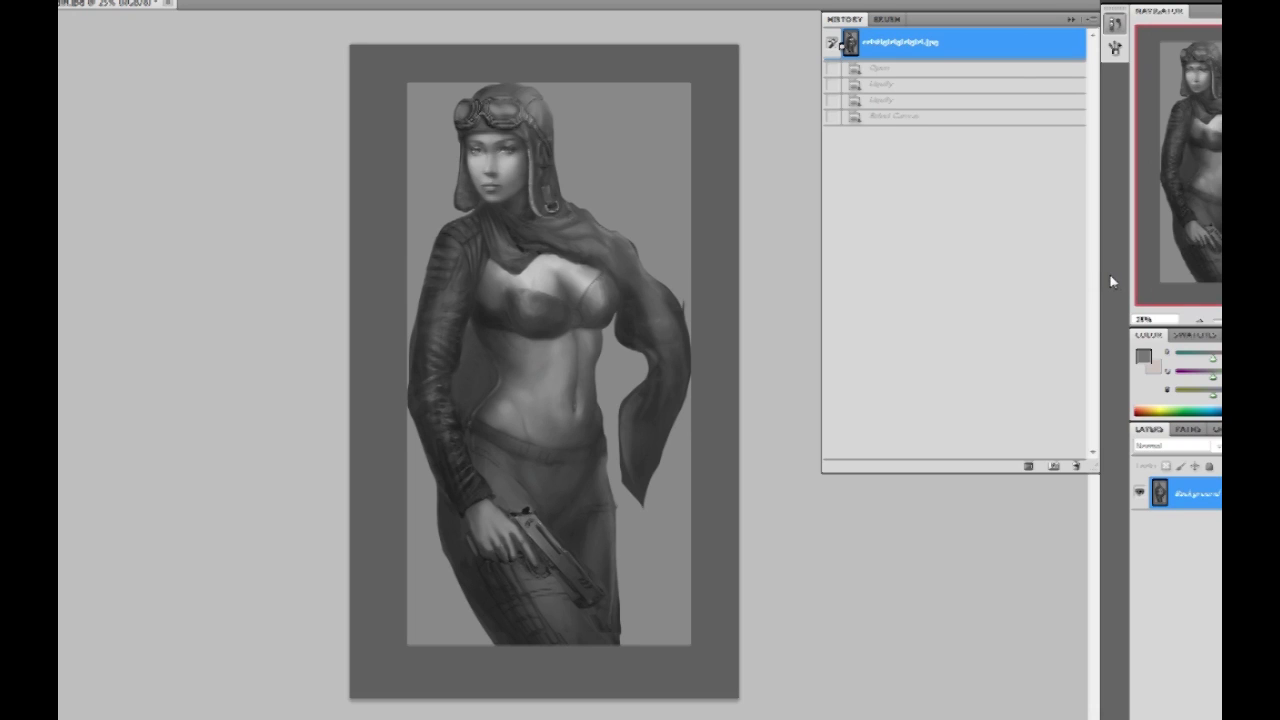
{"action": "key", "text": "ctrl+shift+v"}
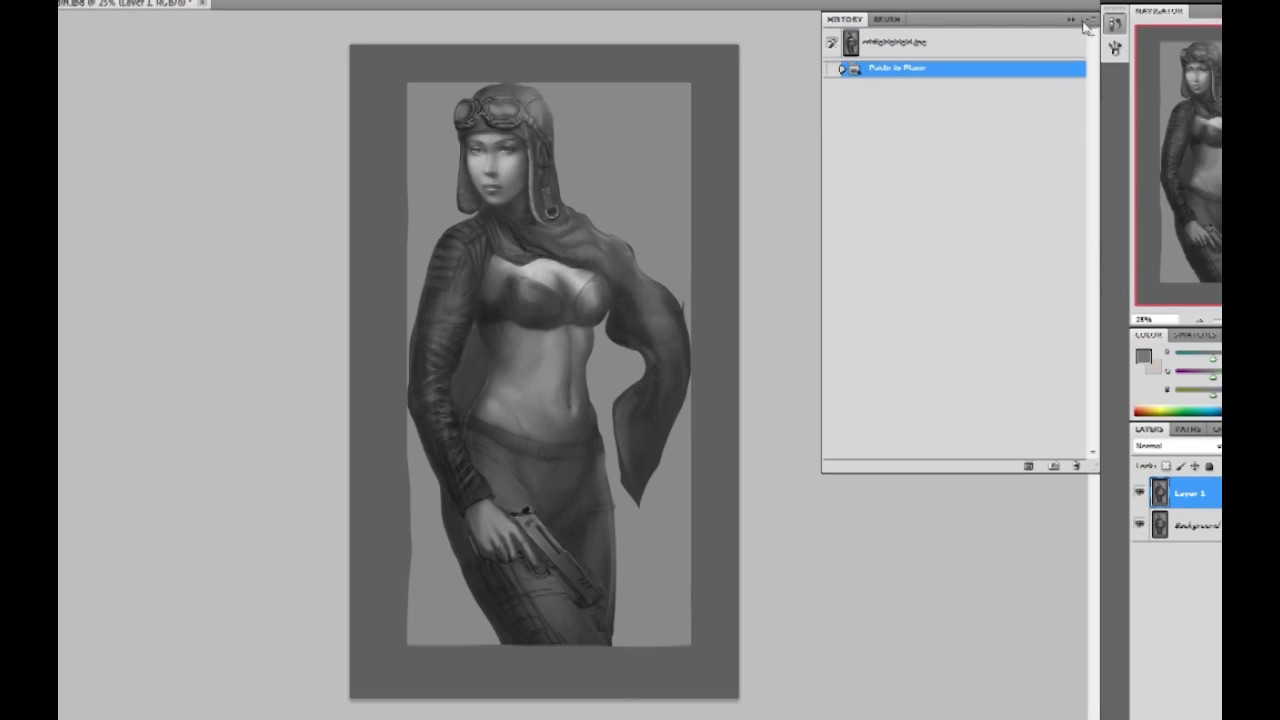
{"action": "left_click", "coordinate": [1071, 19]}
Step: Compare the original and corrected figure by repeatedly hiding and showing Layer 1, leaving it shown
{"action": "left_click", "coordinate": [1140, 494]}
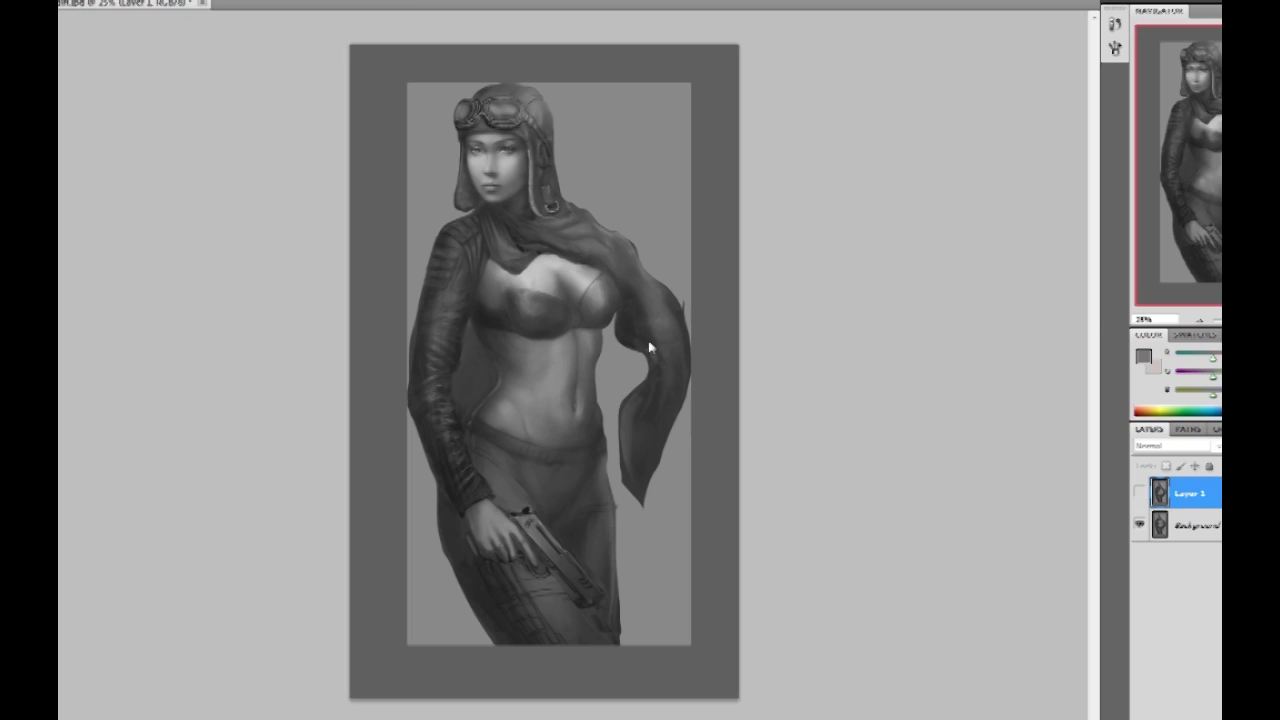
{"action": "left_click", "coordinate": [1140, 495]}
{"action": "left_click", "coordinate": [1140, 495]}
{"action": "left_click", "coordinate": [1140, 494]}
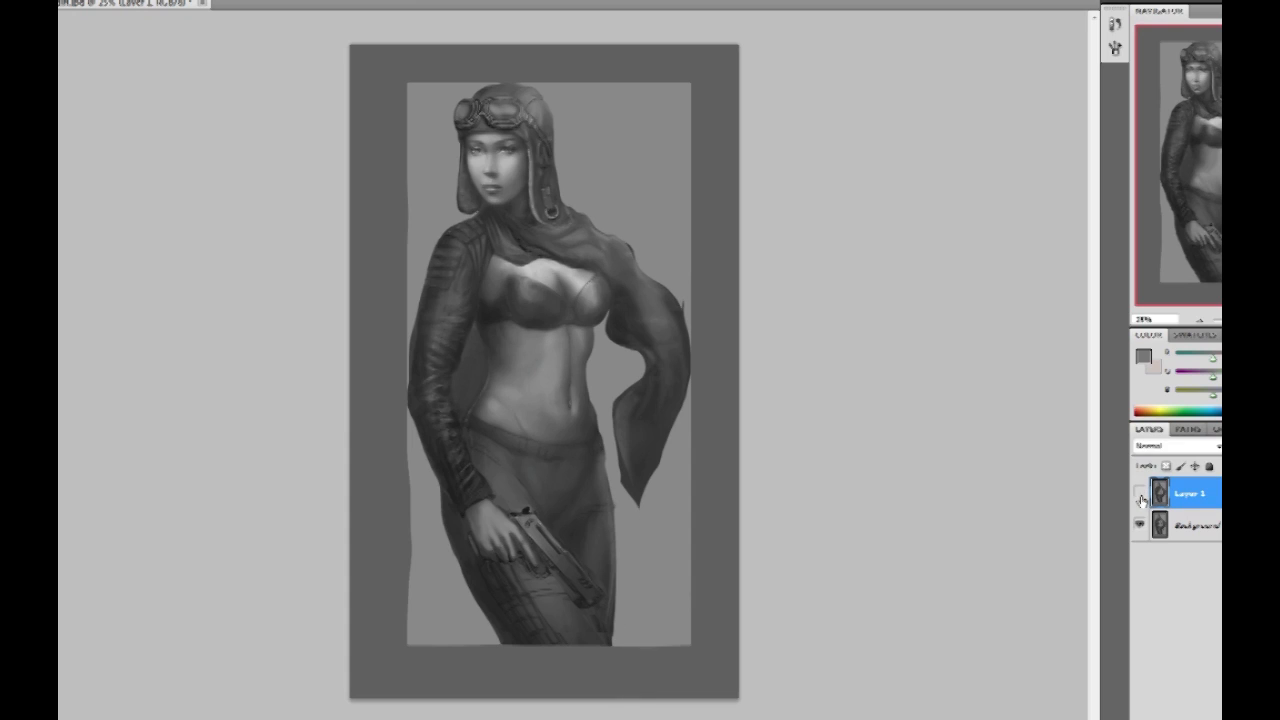
{"action": "left_click", "coordinate": [1140, 496]}
{"action": "left_click", "coordinate": [1140, 496]}
{"action": "left_click", "coordinate": [1140, 496]}
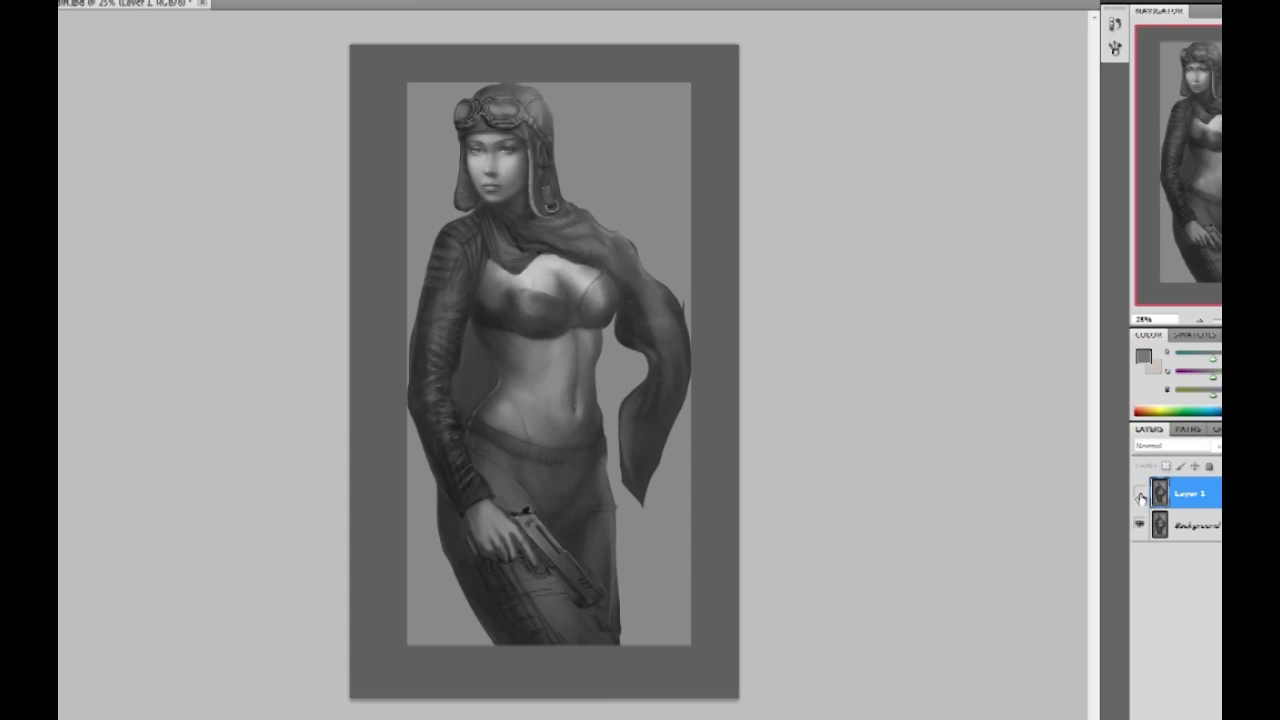
{"action": "left_click", "coordinate": [1140, 496]}
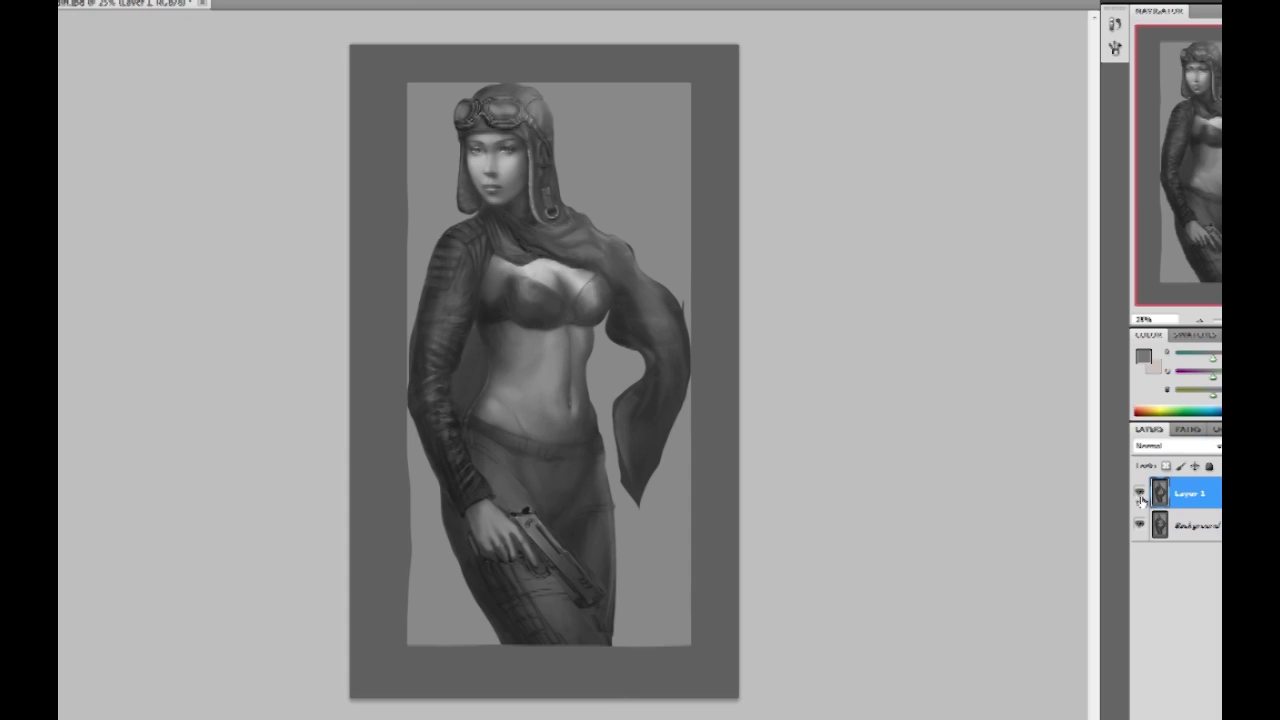
{"action": "left_click", "coordinate": [1140, 496]}
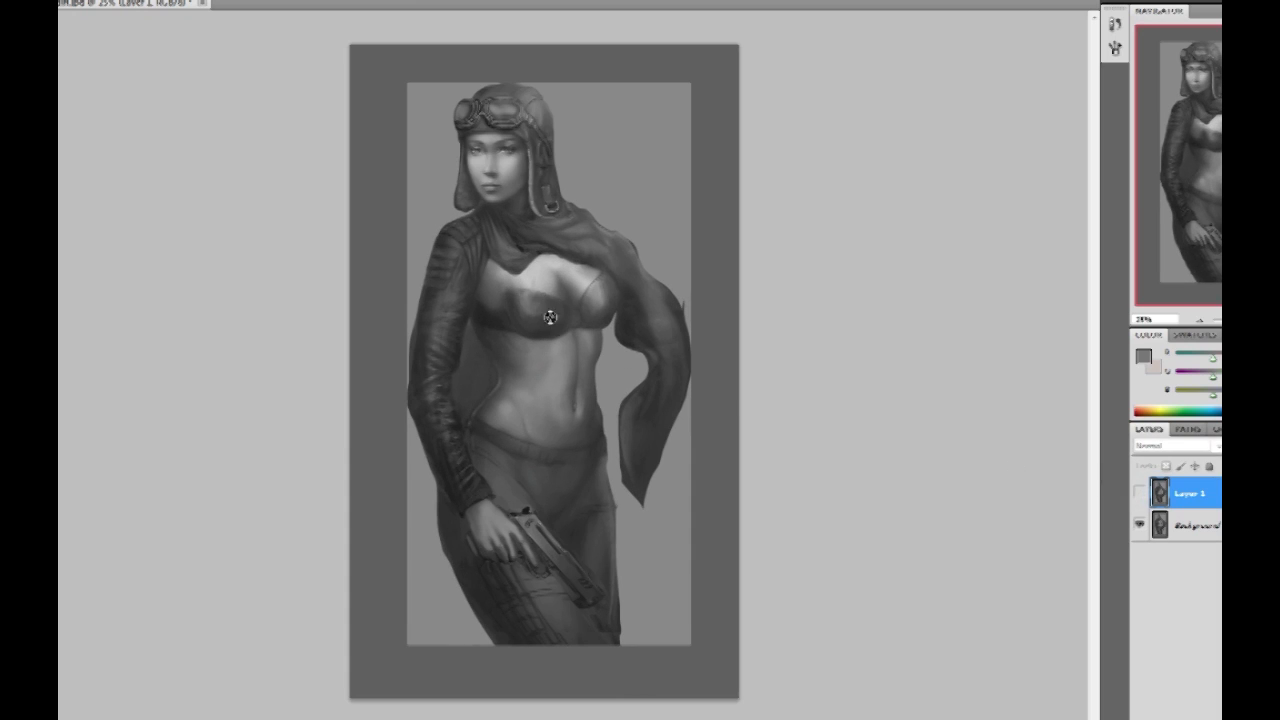
{"action": "left_click", "coordinate": [1141, 496]}
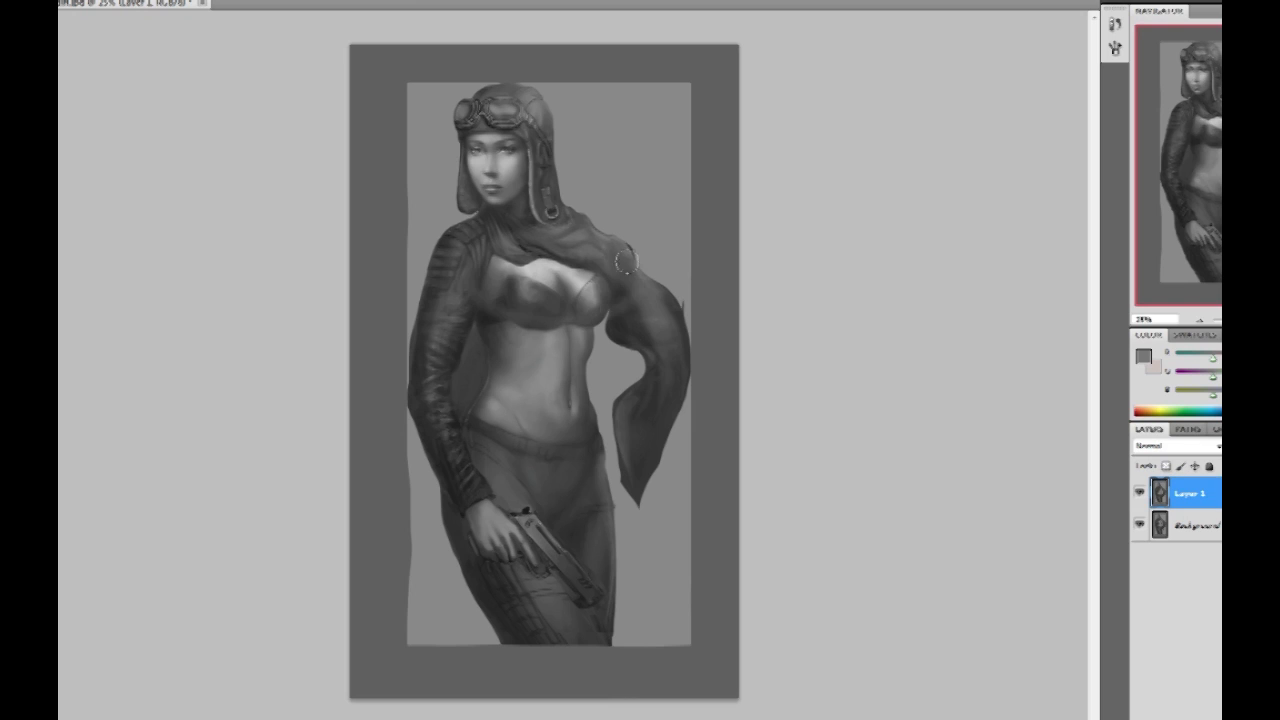
Step: Set the foreground color to pure red for annotation strokes
{"action": "left_click", "coordinate": [1143, 358]}
{"action": "left_click_drag", "start_coordinate": [940, 425], "coordinate": [1056, 388]}
{"action": "left_click", "coordinate": [1118, 405]}
Step: Try red annotation strokes across the shoulders and chest
{"action": "mouse_move", "coordinate": [643, 272]}
{"action": "left_mouse_down"}
{"action": "mouse_move", "coordinate": [663, 261]}
{"action": "mouse_move", "coordinate": [414, 290]}
{"action": "left_mouse_up"}
{"action": "key", "text": "ctrl+z"}
{"action": "mouse_move", "coordinate": [630, 258]}
{"action": "left_mouse_down"}
{"action": "mouse_move", "coordinate": [458, 250]}
{"action": "mouse_move", "coordinate": [655, 268]}
{"action": "left_mouse_up"}
{"action": "key", "text": "ctrl+z"}
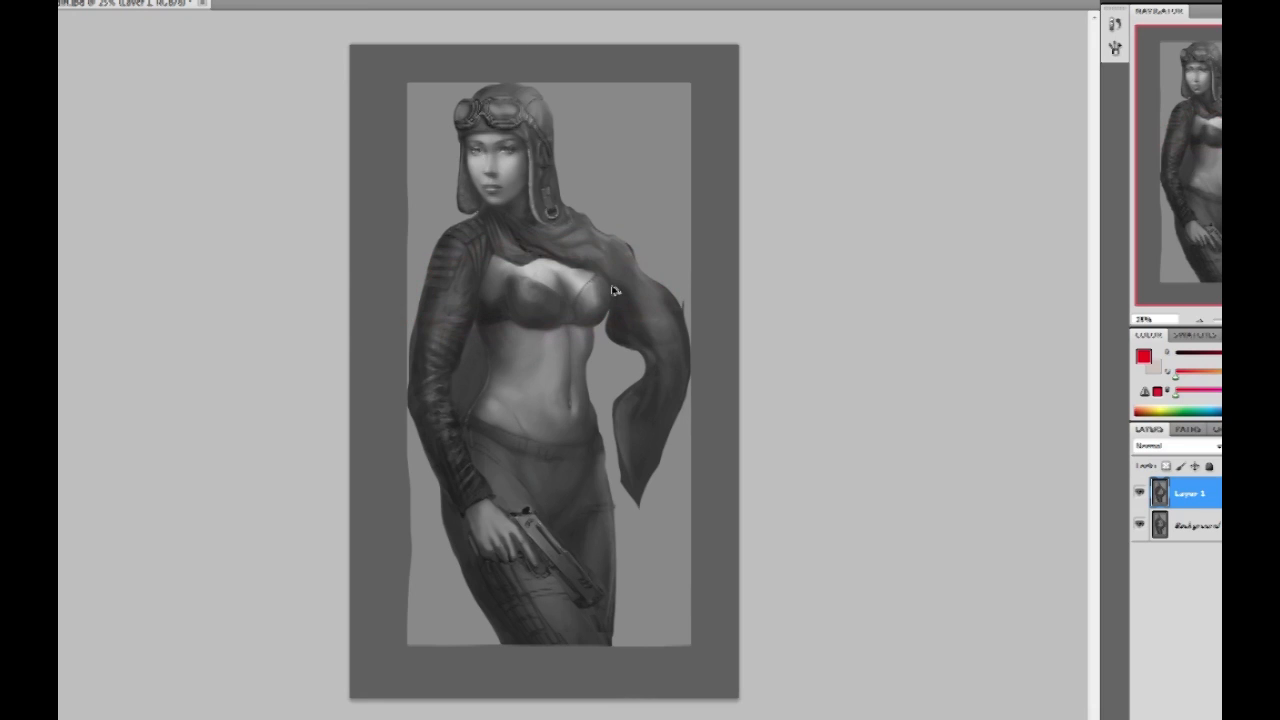
{"action": "mouse_move", "coordinate": [540, 262]}
{"action": "left_mouse_down"}
{"action": "mouse_move", "coordinate": [552, 310]}
{"action": "mouse_move", "coordinate": [522, 318]}
{"action": "left_mouse_up"}
{"action": "key", "text": "ctrl+z"}
{"action": "mouse_move", "coordinate": [560, 268]}
{"action": "left_mouse_down"}
{"action": "mouse_move", "coordinate": [603, 290]}
{"action": "mouse_move", "coordinate": [585, 312]}
{"action": "left_mouse_up"}
{"action": "key", "text": "ctrl+z"}
Step: Draw red triangular construction guides over both sides of the chest, joined by a horizontal line beneath the bust
{"action": "left_click_drag", "start_coordinate": [511, 243], "coordinate": [505, 302]}
{"action": "mouse_move", "coordinate": [512, 244]}
{"action": "left_mouse_down"}
{"action": "mouse_move", "coordinate": [548, 305]}
{"action": "mouse_move", "coordinate": [460, 319]}
{"action": "left_mouse_up"}
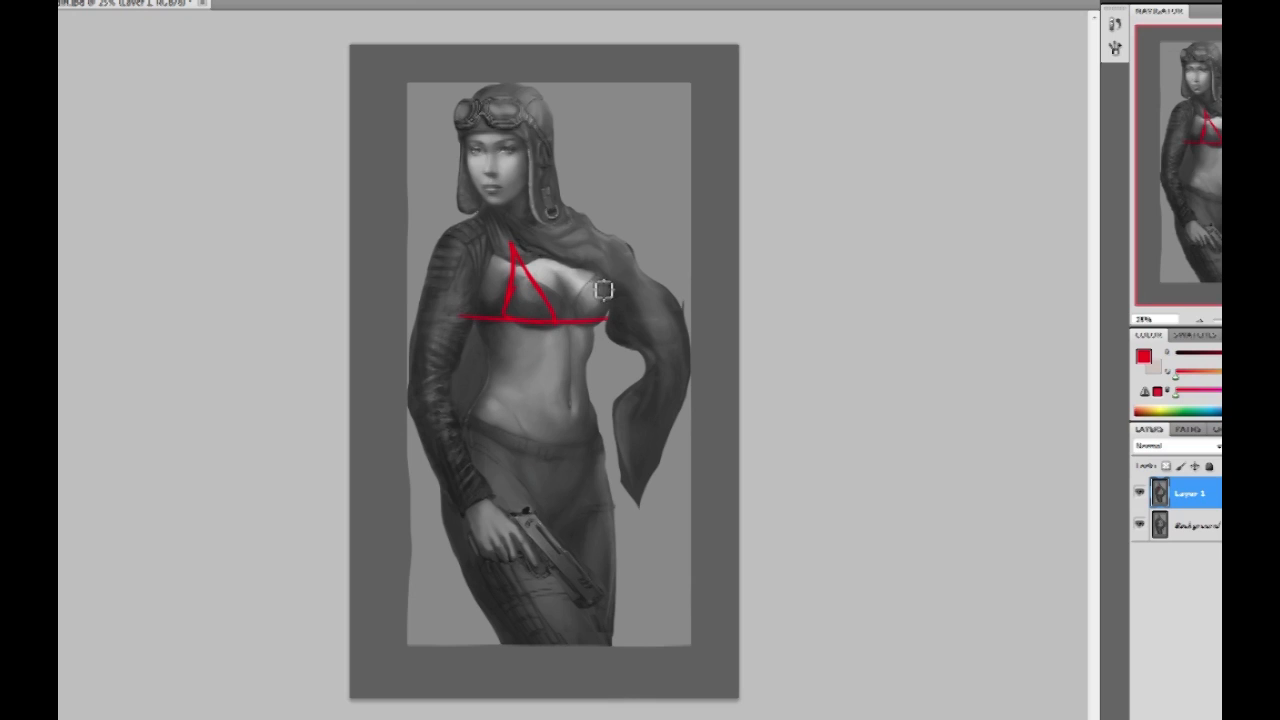
{"action": "mouse_move", "coordinate": [573, 319]}
{"action": "left_mouse_down"}
{"action": "mouse_move", "coordinate": [567, 251]}
{"action": "mouse_move", "coordinate": [598, 316]}
{"action": "left_mouse_up"}
{"action": "key", "text": "ctrl+alt+z"}
{"action": "key", "text": "ctrl+alt+z"}
{"action": "mouse_move", "coordinate": [605, 318]}
{"action": "left_mouse_down"}
{"action": "mouse_move", "coordinate": [571, 229]}
{"action": "mouse_move", "coordinate": [588, 317]}
{"action": "left_mouse_up"}
{"action": "key", "text": "ctrl+alt+z"}
{"action": "mouse_move", "coordinate": [577, 249]}
{"action": "left_mouse_down"}
{"action": "mouse_move", "coordinate": [583, 319]}
{"action": "mouse_move", "coordinate": [553, 238]}
{"action": "left_mouse_up"}
{"action": "key", "text": "ctrl+alt+z"}
Step: Try red marks down the center of the abdomen and along the scarf-side edge of the ribcage
{"action": "mouse_move", "coordinate": [585, 357]}
{"action": "left_mouse_down"}
{"action": "mouse_move", "coordinate": [577, 377]}
{"action": "mouse_move", "coordinate": [569, 349]}
{"action": "mouse_move", "coordinate": [587, 356]}
{"action": "left_mouse_up"}
{"action": "key", "text": "ctrl+z"}
{"action": "left_click_drag", "start_coordinate": [569, 330], "coordinate": [569, 398]}
{"action": "key", "text": "ctrl+z"}
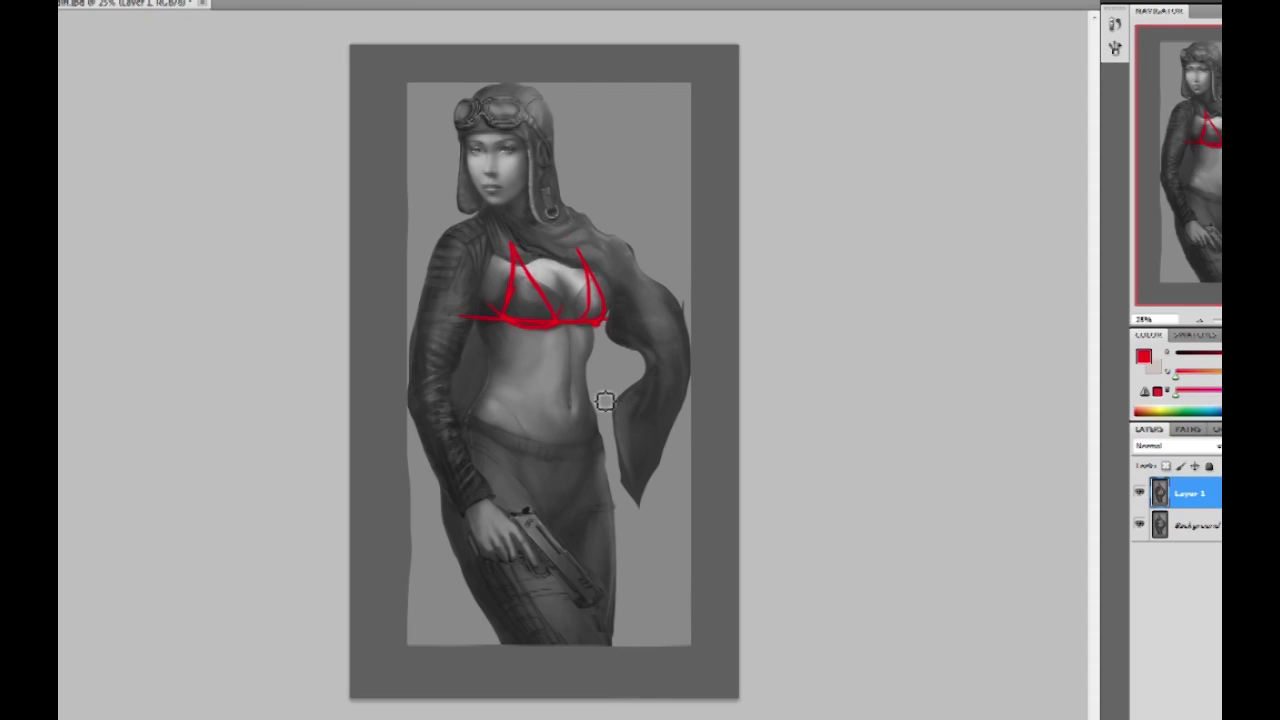
{"action": "key", "text": "ctrl+plus"}
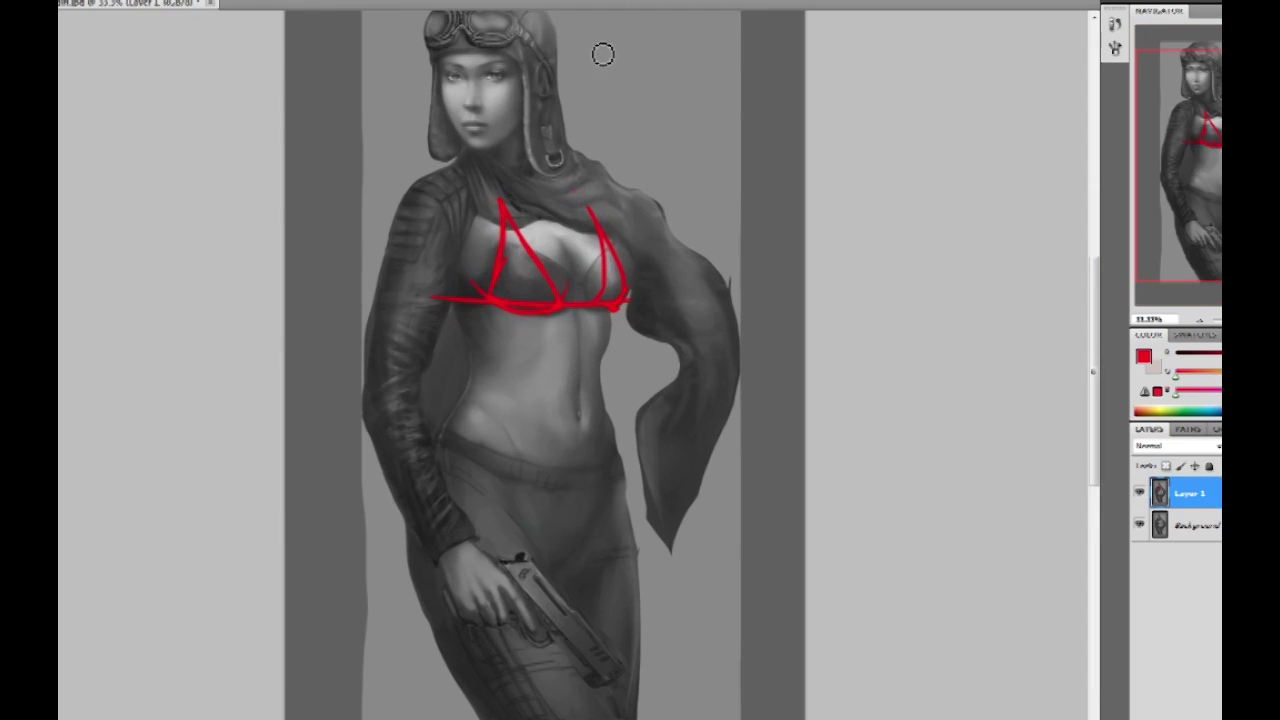
{"action": "mouse_move", "coordinate": [582, 319]}
{"action": "left_mouse_down"}
{"action": "mouse_move", "coordinate": [570, 365]}
{"action": "mouse_move", "coordinate": [599, 357]}
{"action": "mouse_move", "coordinate": [586, 402]}
{"action": "left_mouse_up"}
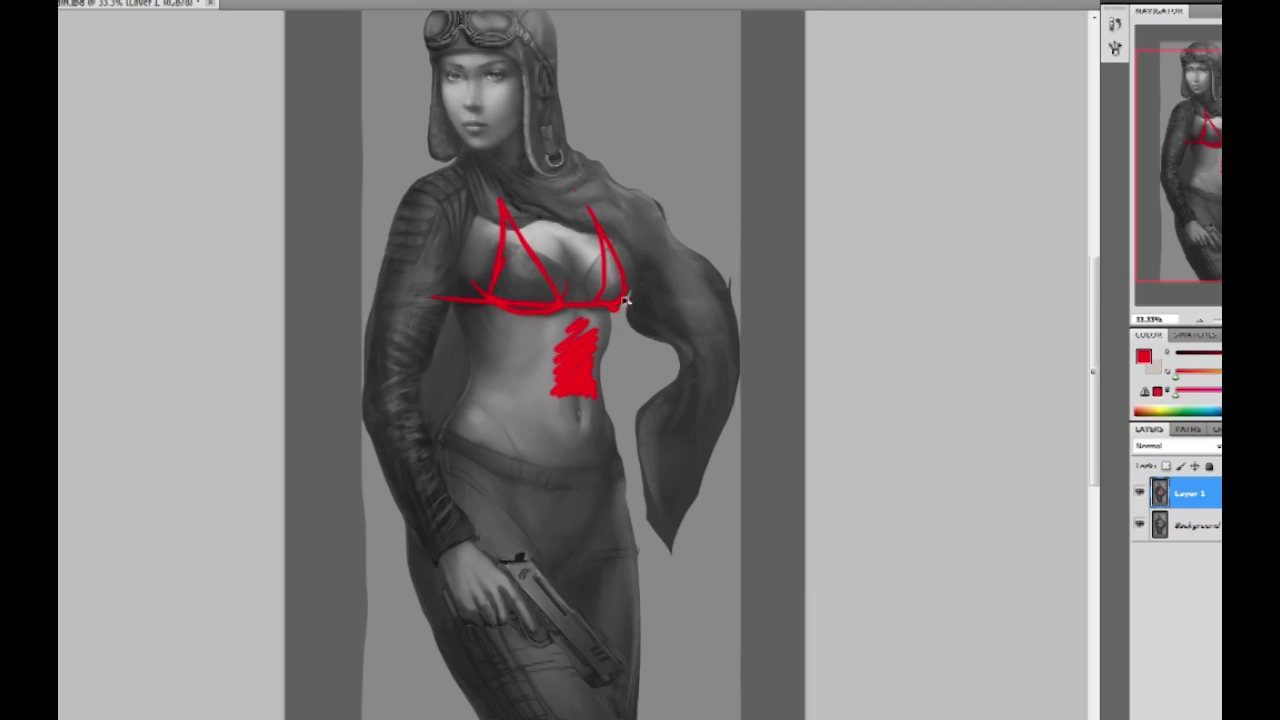
{"action": "key", "text": "ctrl+z"}
{"action": "left_click_drag", "start_coordinate": [620, 325], "coordinate": [606, 356]}
{"action": "key", "text": "ctrl+z"}
{"action": "left_click_drag", "start_coordinate": [617, 310], "coordinate": [606, 355]}
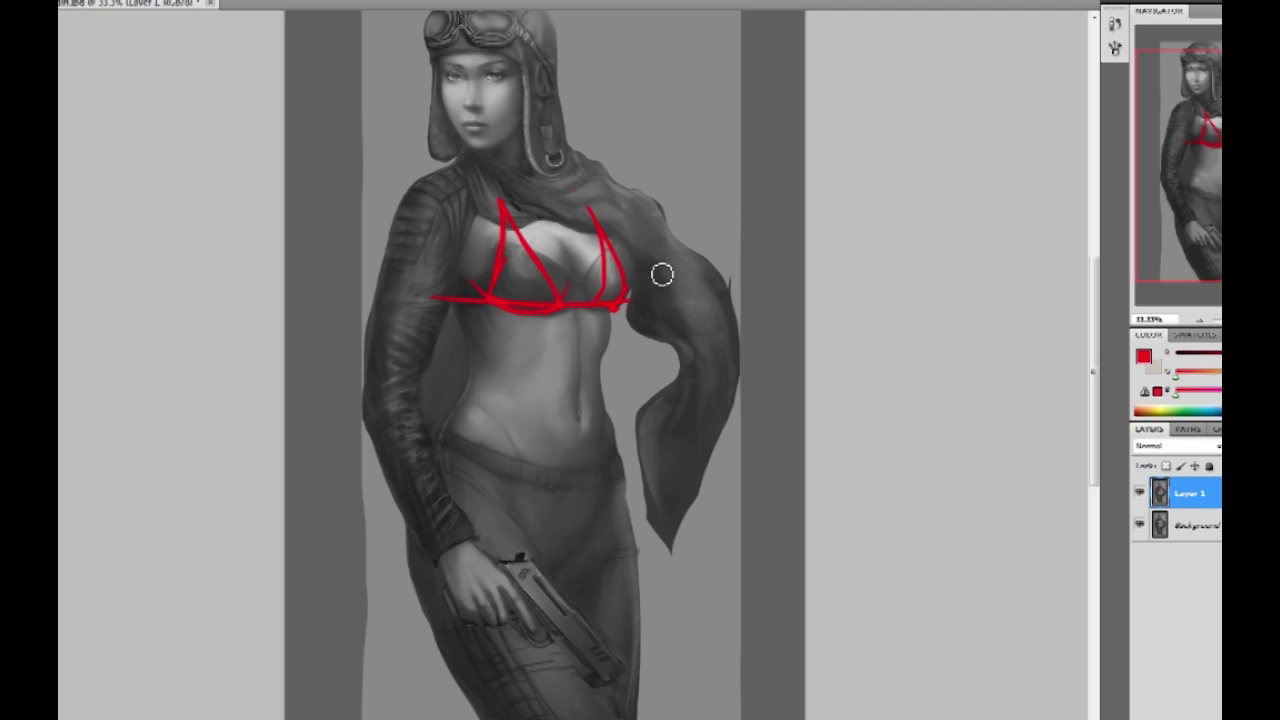
Step: Trace both outer edges of the ribcage below the bust line with short red curves
{"action": "left_click_drag", "start_coordinate": [610, 310], "coordinate": [605, 362]}
{"action": "left_click_drag", "start_coordinate": [460, 306], "coordinate": [471, 362]}
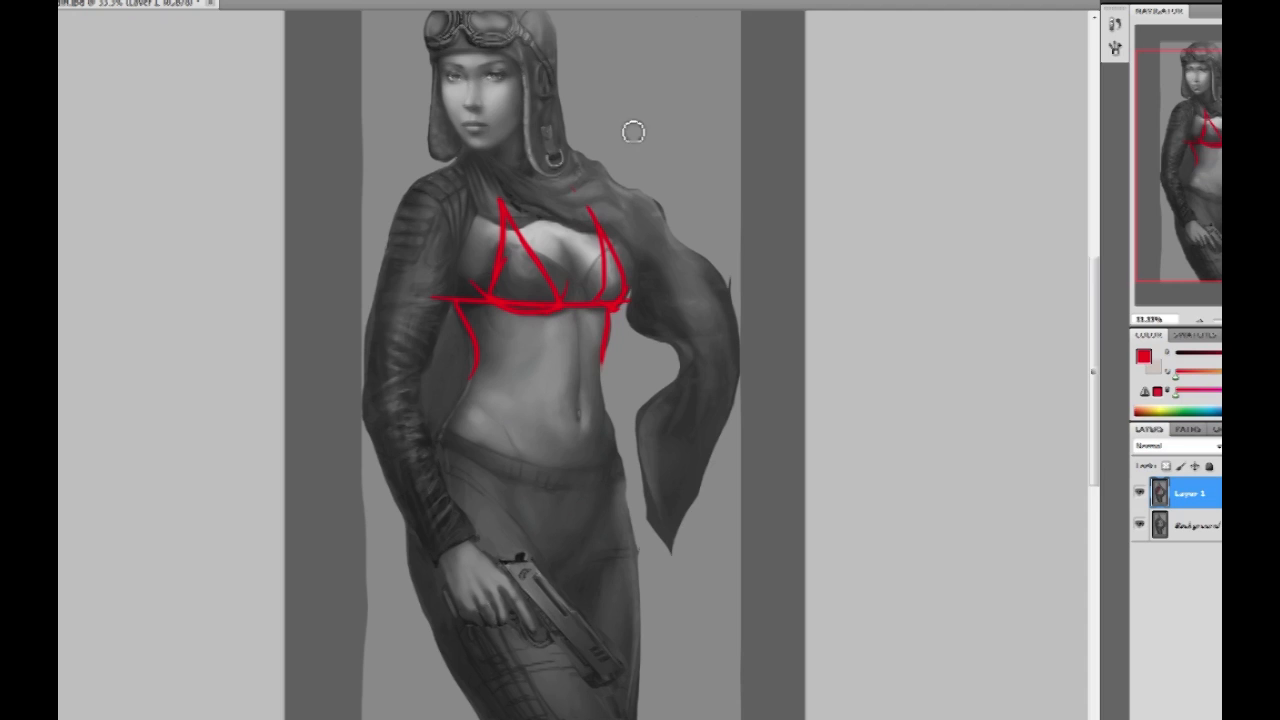
Step: Try a red arrow toward the scarf-side chest and a circled scribble on the upper abdomen
{"action": "mouse_move", "coordinate": [636, 242]}
{"action": "left_mouse_down"}
{"action": "mouse_move", "coordinate": [722, 211]}
{"action": "mouse_move", "coordinate": [632, 240]}
{"action": "mouse_move", "coordinate": [667, 251]}
{"action": "left_mouse_up"}
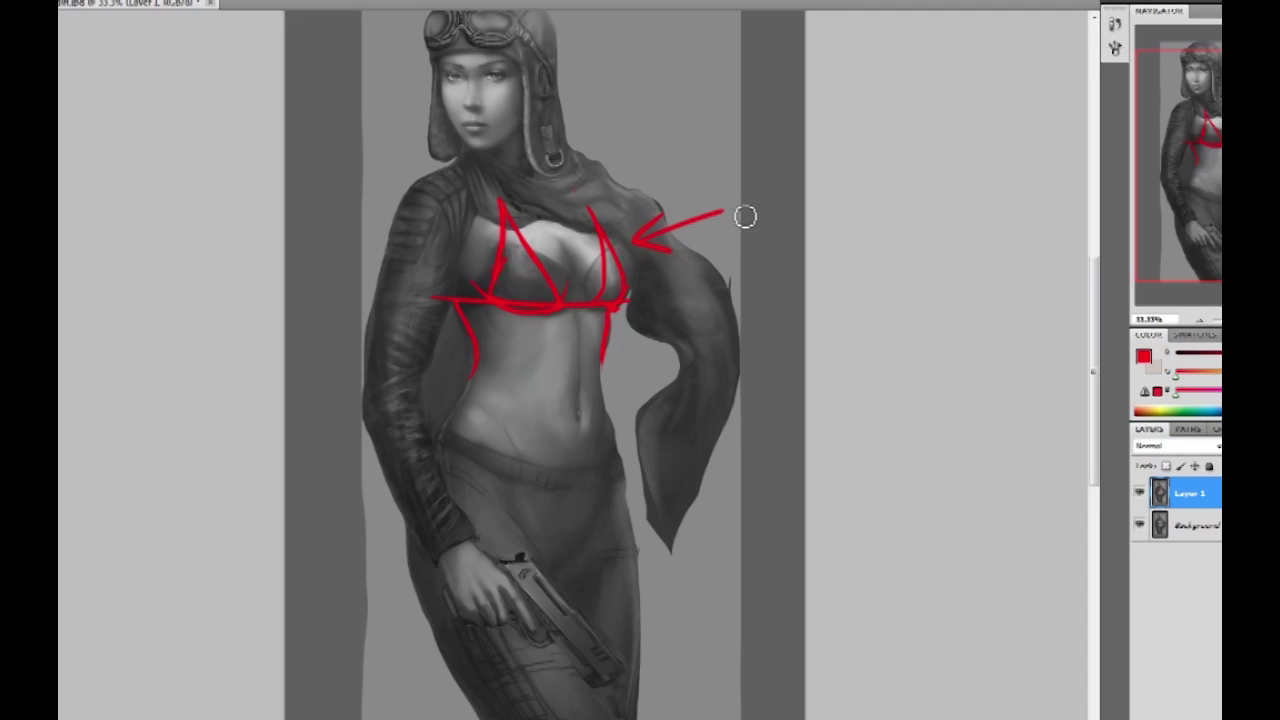
{"action": "key", "text": "ctrl+z"}
{"action": "key", "text": "ctrl+z"}
{"action": "left_click_drag", "start_coordinate": [580, 326], "coordinate": [578, 383]}
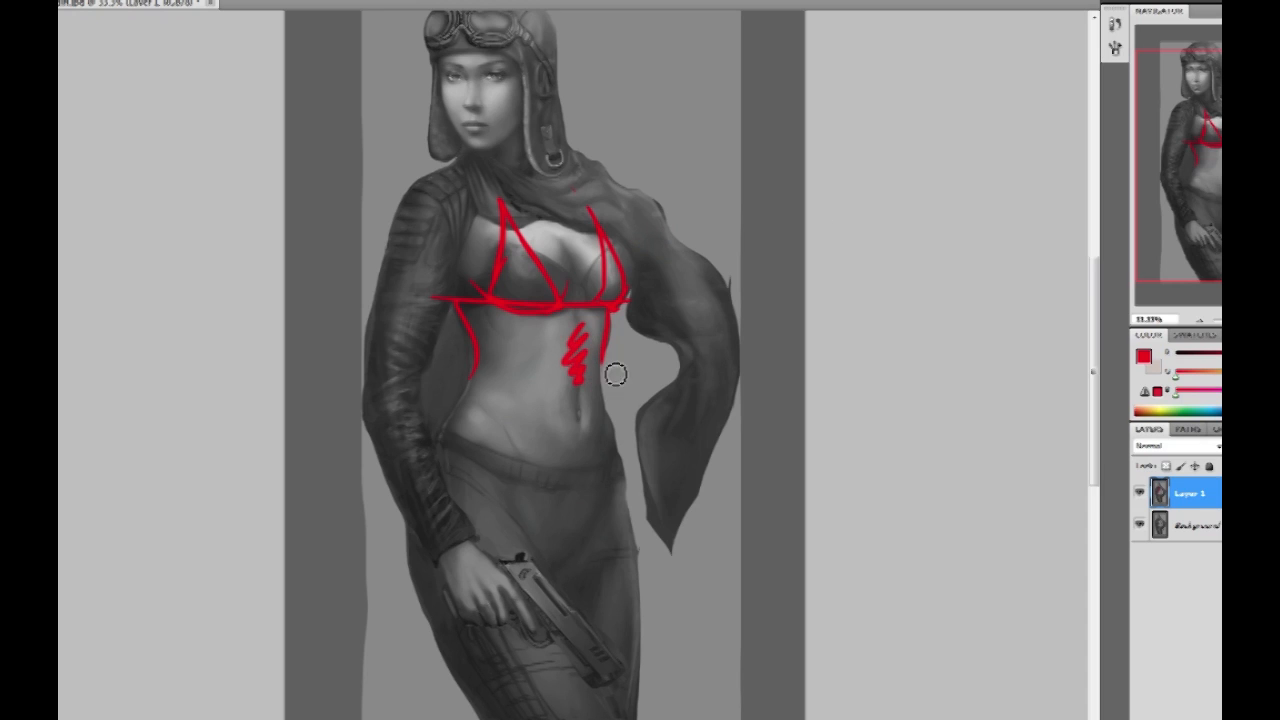
{"action": "mouse_move", "coordinate": [580, 330]}
{"action": "left_mouse_down"}
{"action": "mouse_move", "coordinate": [593, 404]}
{"action": "mouse_move", "coordinate": [578, 318]}
{"action": "left_mouse_up"}
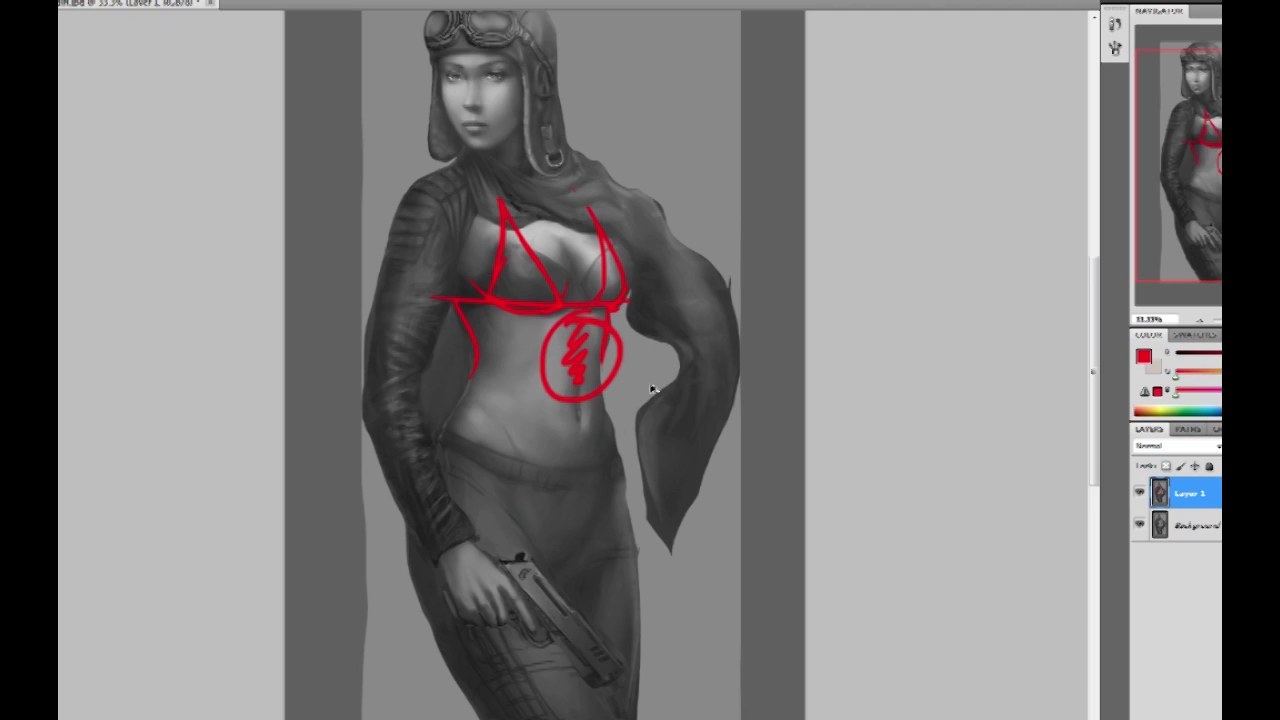
{"action": "key", "text": "ctrl+alt+z"}
{"action": "key", "text": "ctrl+alt+z"}
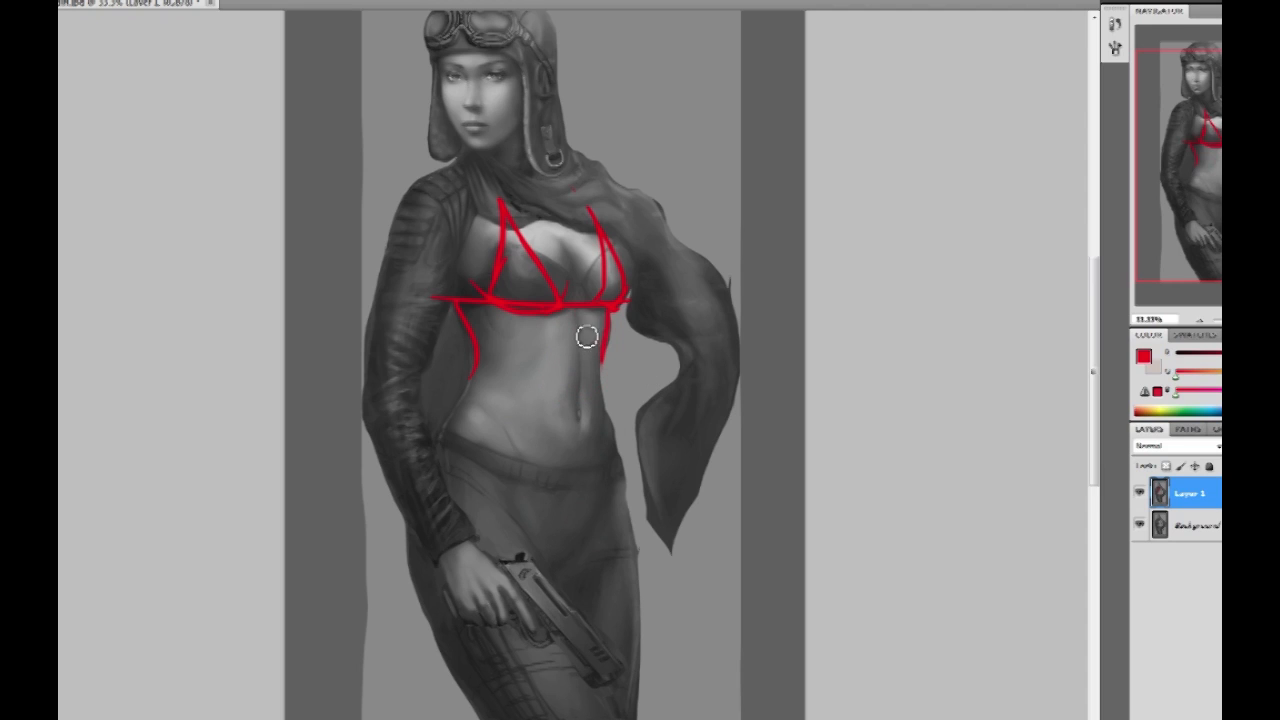
Step: Try marking the rows of abdominal muscles with red horizontal strokes down the belly
{"action": "left_click_drag", "start_coordinate": [549, 343], "coordinate": [578, 342]}
{"action": "left_click_drag", "start_coordinate": [552, 388], "coordinate": [590, 386]}
{"action": "left_click_drag", "start_coordinate": [551, 433], "coordinate": [606, 430]}
{"action": "left_click_drag", "start_coordinate": [582, 374], "coordinate": [548, 392]}
{"action": "mouse_move", "coordinate": [588, 412]}
{"action": "left_mouse_down"}
{"action": "mouse_move", "coordinate": [583, 357]}
{"action": "mouse_move", "coordinate": [587, 401]}
{"action": "left_mouse_up"}
{"action": "mouse_move", "coordinate": [601, 322]}
{"action": "left_mouse_down"}
{"action": "mouse_move", "coordinate": [549, 369]}
{"action": "mouse_move", "coordinate": [580, 320]}
{"action": "left_mouse_up"}
{"action": "key", "text": "ctrl+alt+z"}
{"action": "key", "text": "ctrl+alt+z"}
{"action": "key", "text": "ctrl+alt+z"}
{"action": "key", "text": "ctrl+alt+z"}
Step: Try outlining the upper abdominal block below the bust with red strokes
{"action": "mouse_move", "coordinate": [549, 336]}
{"action": "left_mouse_down"}
{"action": "mouse_move", "coordinate": [575, 340]}
{"action": "mouse_move", "coordinate": [578, 405]}
{"action": "left_mouse_up"}
{"action": "left_click_drag", "start_coordinate": [546, 331], "coordinate": [578, 338]}
{"action": "left_click_drag", "start_coordinate": [578, 390], "coordinate": [540, 388]}
{"action": "left_click_drag", "start_coordinate": [564, 318], "coordinate": [550, 320]}
{"action": "key", "text": "ctrl+z"}
{"action": "key", "text": "ctrl+alt+z"}
{"action": "key", "text": "ctrl+alt+z"}
Step: Sample a gray from the torso and set the foreground color back to pure red
{"action": "left_click", "coordinate": [587, 354], "text": "alt"}
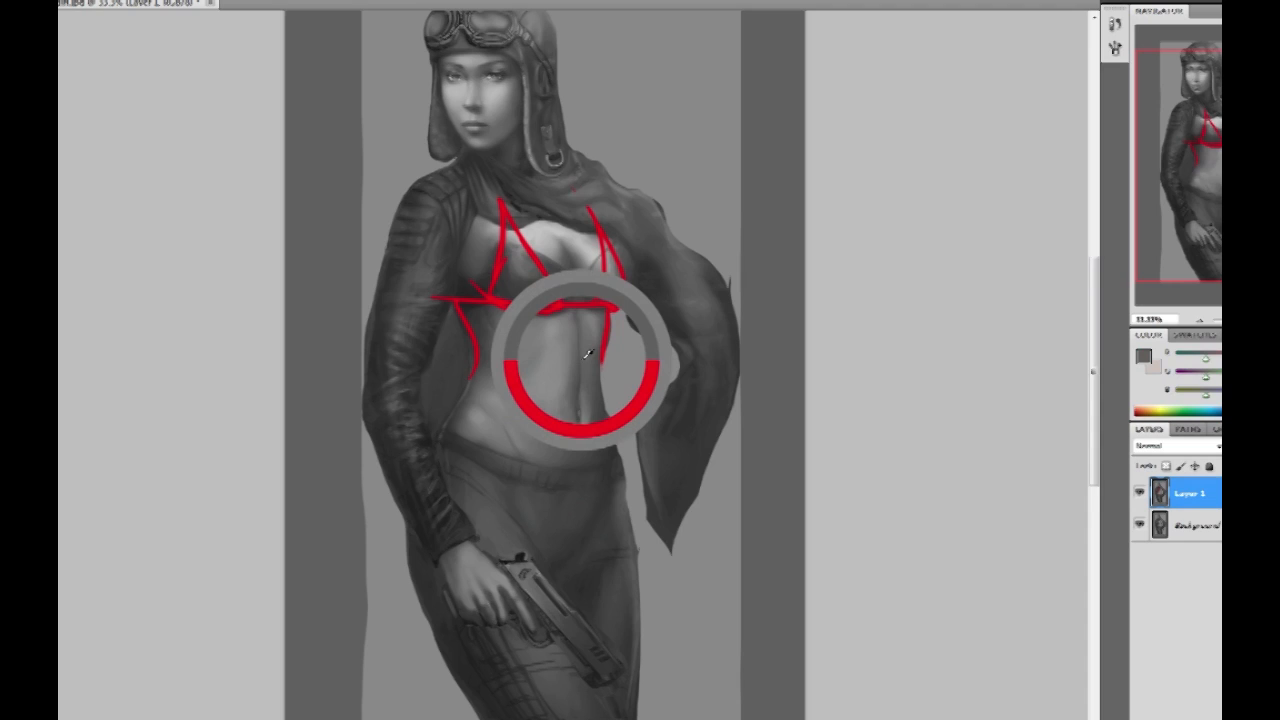
{"action": "left_click", "coordinate": [586, 356], "text": "alt"}
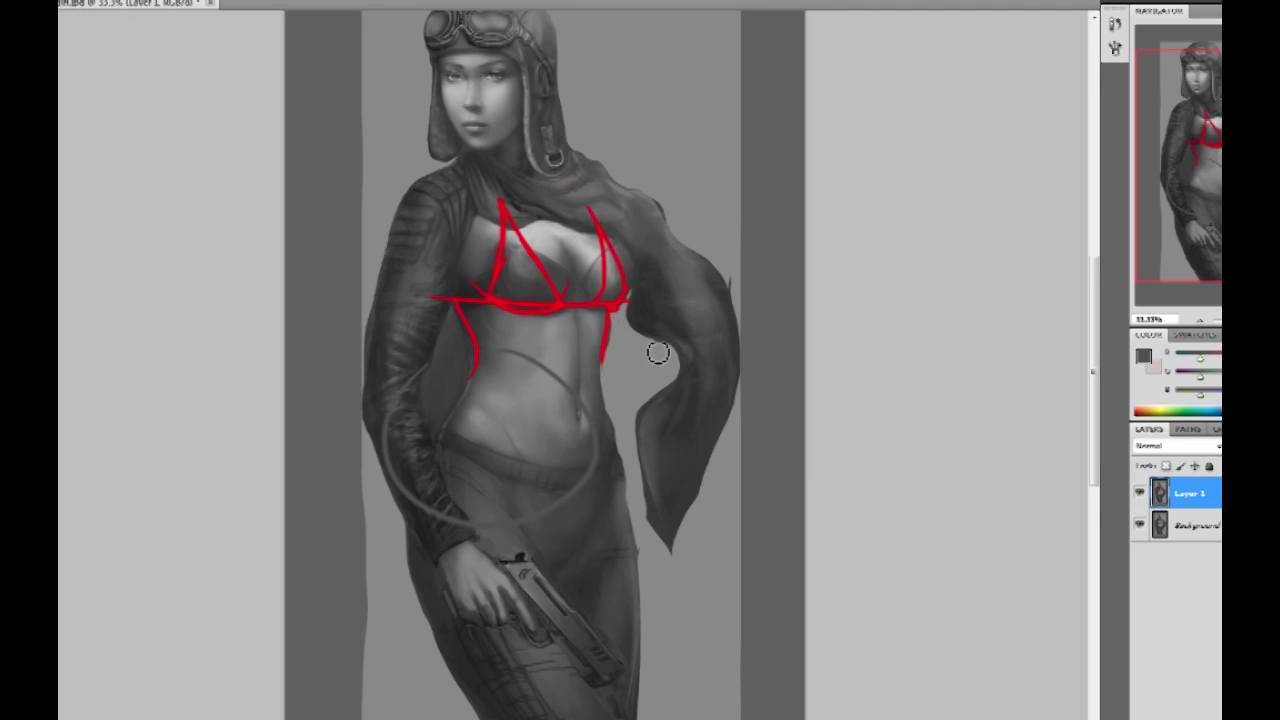
{"action": "left_click", "coordinate": [1141, 358]}
{"action": "left_click", "coordinate": [984, 408]}
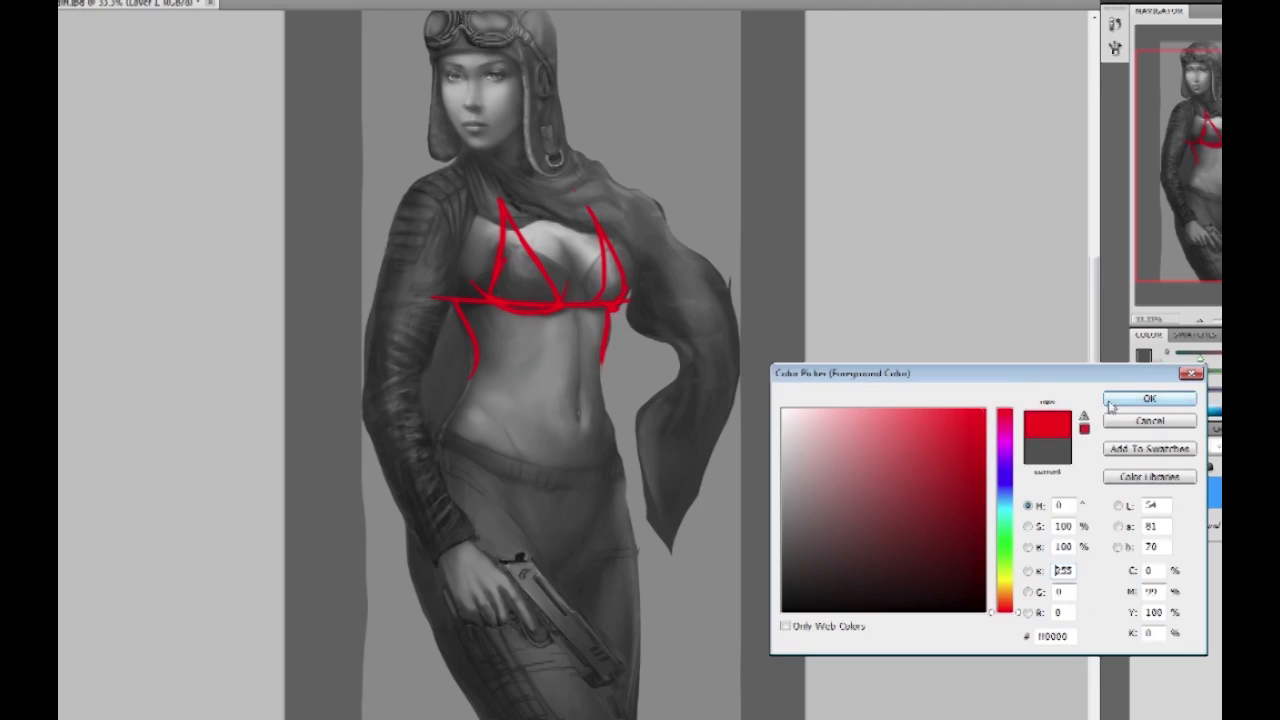
{"action": "left_click", "coordinate": [1125, 400]}
Step: Try a large sweeping red curve from beneath the bust around the hips and across the sleeved arm
{"action": "left_click_drag", "start_coordinate": [483, 311], "coordinate": [333, 428]}
{"action": "mouse_move", "coordinate": [643, 277]}
{"action": "left_mouse_down"}
{"action": "mouse_move", "coordinate": [754, 386]}
{"action": "mouse_move", "coordinate": [570, 508]}
{"action": "left_mouse_up"}
{"action": "mouse_move", "coordinate": [474, 300]}
{"action": "left_mouse_down"}
{"action": "mouse_move", "coordinate": [609, 380]}
{"action": "mouse_move", "coordinate": [554, 529]}
{"action": "mouse_move", "coordinate": [604, 482]}
{"action": "mouse_move", "coordinate": [609, 403]}
{"action": "mouse_move", "coordinate": [489, 303]}
{"action": "mouse_move", "coordinate": [554, 319]}
{"action": "mouse_move", "coordinate": [517, 331]}
{"action": "mouse_move", "coordinate": [600, 320]}
{"action": "mouse_move", "coordinate": [530, 285]}
{"action": "left_mouse_up"}
{"action": "key", "text": "ctrl+alt+z"}
{"action": "key", "text": "ctrl+alt+z"}
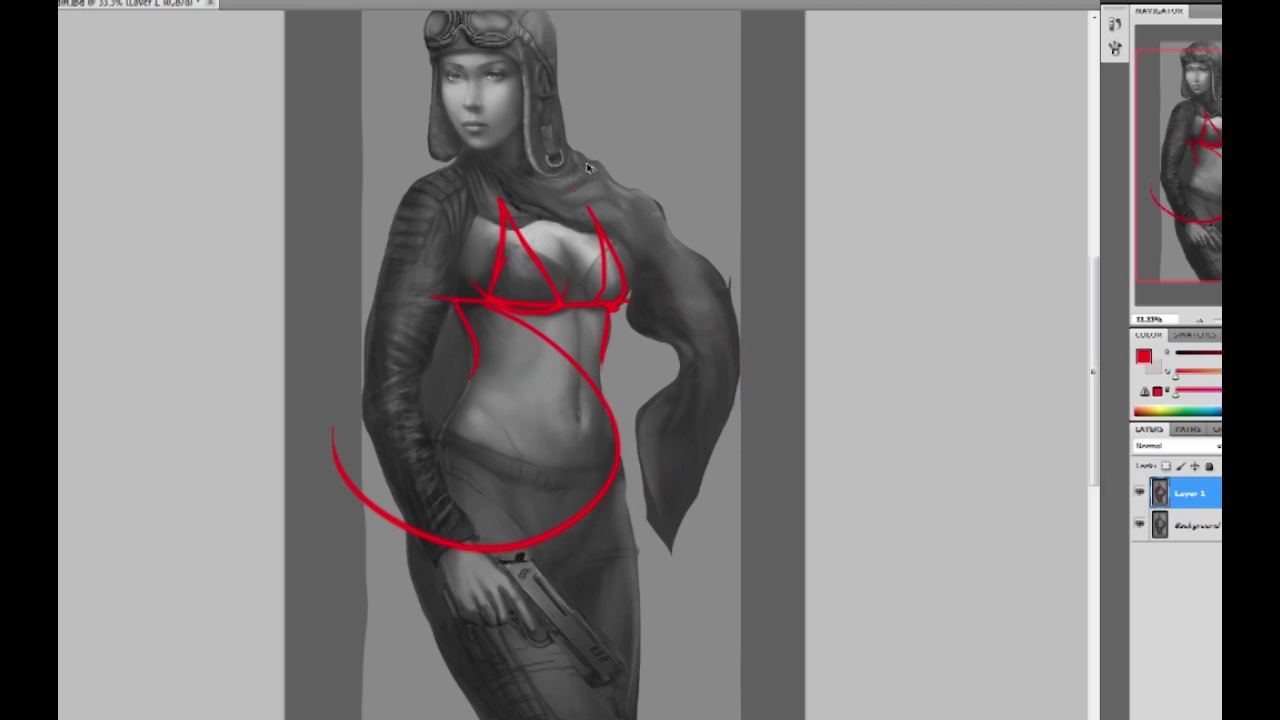
{"action": "key", "text": "ctrl+alt+z"}
Step: Try red flow curves along the scarf and through the neck and torso, with hatching over the sleeved arm
{"action": "mouse_move", "coordinate": [648, 100]}
{"action": "left_mouse_down"}
{"action": "mouse_move", "coordinate": [718, 285]}
{"action": "mouse_move", "coordinate": [634, 440]}
{"action": "left_mouse_up"}
{"action": "left_click_drag", "start_coordinate": [528, 358], "coordinate": [344, 400]}
{"action": "mouse_move", "coordinate": [529, 374]}
{"action": "left_mouse_down"}
{"action": "mouse_move", "coordinate": [423, 409]}
{"action": "mouse_move", "coordinate": [351, 374]}
{"action": "mouse_move", "coordinate": [352, 318]}
{"action": "left_mouse_up"}
{"action": "mouse_move", "coordinate": [465, 150]}
{"action": "left_mouse_down"}
{"action": "mouse_move", "coordinate": [466, 200]}
{"action": "mouse_move", "coordinate": [577, 209]}
{"action": "mouse_move", "coordinate": [669, 271]}
{"action": "mouse_move", "coordinate": [704, 257]}
{"action": "left_mouse_up"}
{"action": "key", "text": "ctrl+z"}
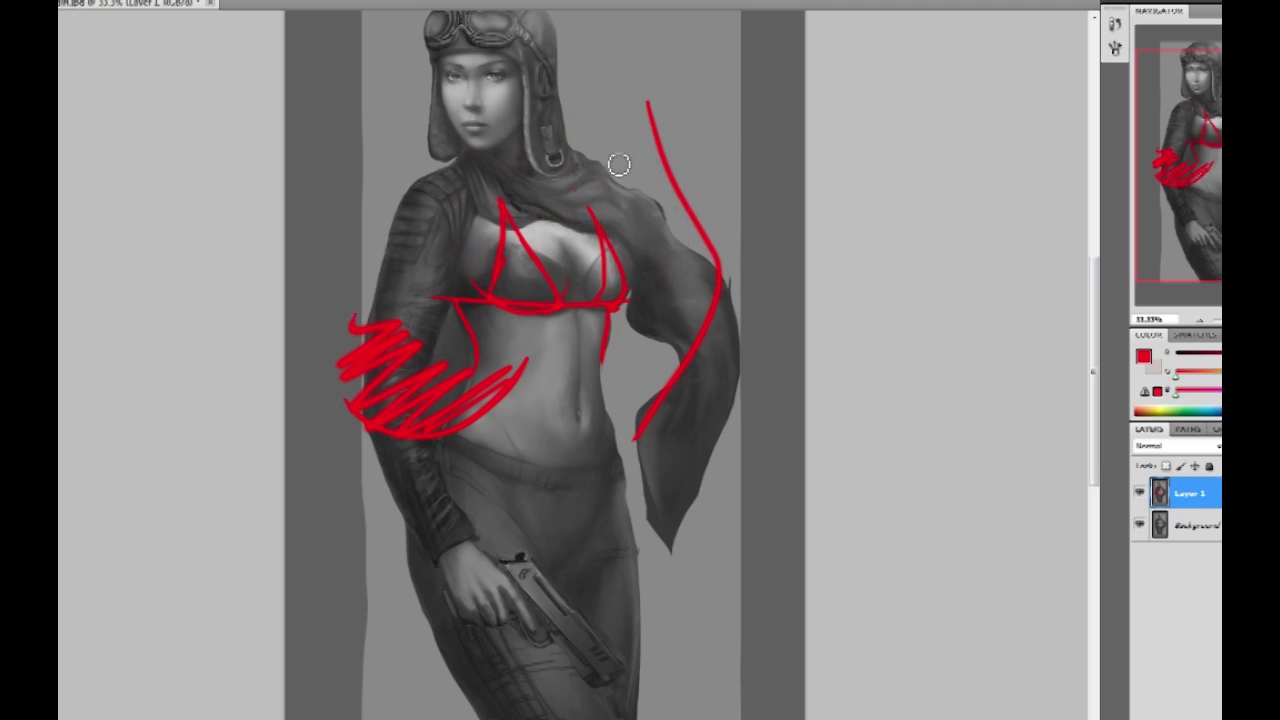
{"action": "left_click_drag", "start_coordinate": [620, 118], "coordinate": [642, 365]}
{"action": "left_click_drag", "start_coordinate": [517, 152], "coordinate": [549, 357]}
{"action": "key", "text": "ctrl+alt+z"}
{"action": "key", "text": "ctrl+alt+z"}
{"action": "key", "text": "ctrl+alt+z"}
{"action": "left_click_drag", "start_coordinate": [555, 180], "coordinate": [520, 390]}
{"action": "left_click_drag", "start_coordinate": [628, 90], "coordinate": [552, 186]}
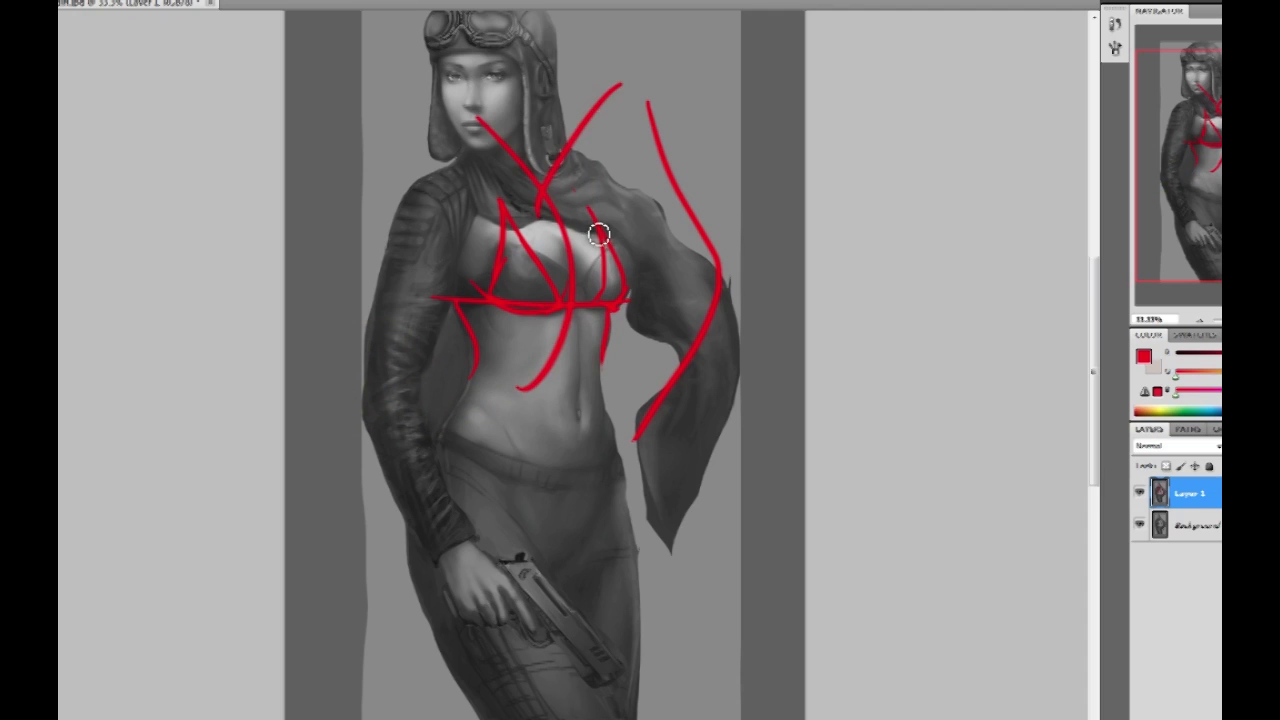
{"action": "key", "text": "ctrl+alt+z"}
{"action": "key", "text": "ctrl+alt+z"}
{"action": "key", "text": "ctrl+alt+z"}
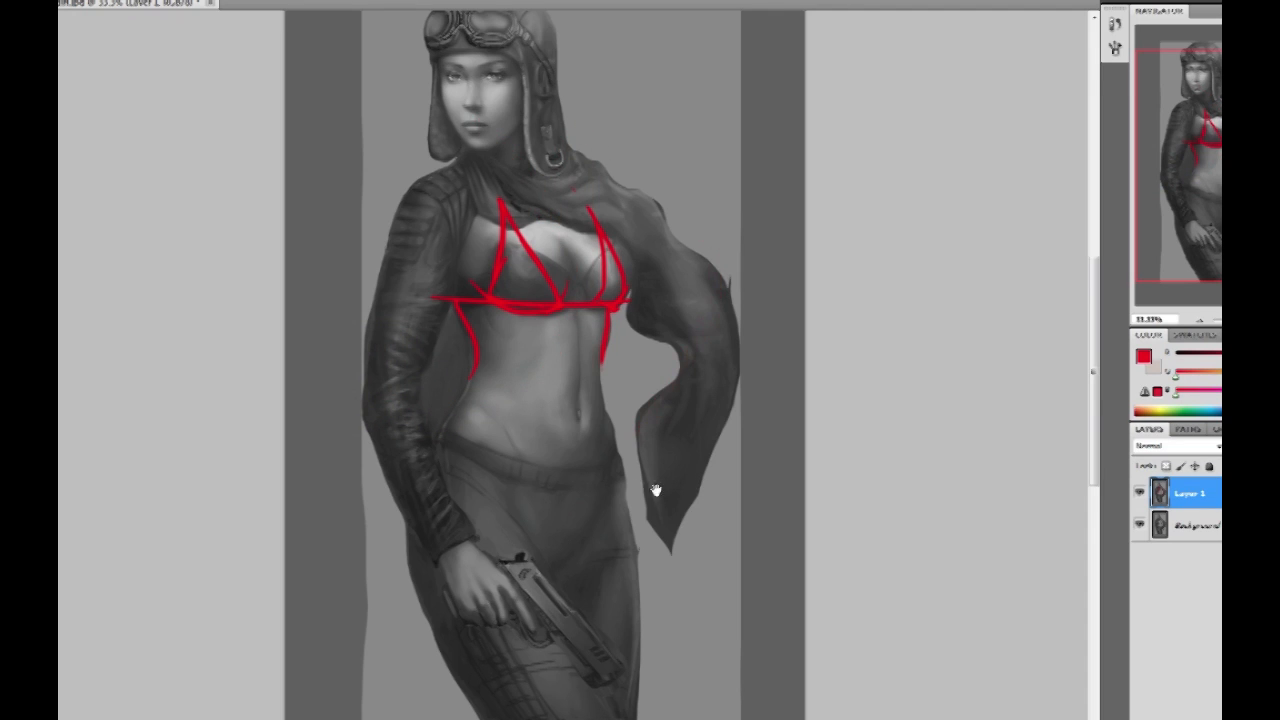
Step: Try two large red circles around the hips and thighs, with marks inside them
{"action": "left_click_drag", "start_coordinate": [655, 490], "coordinate": [689, 377]}
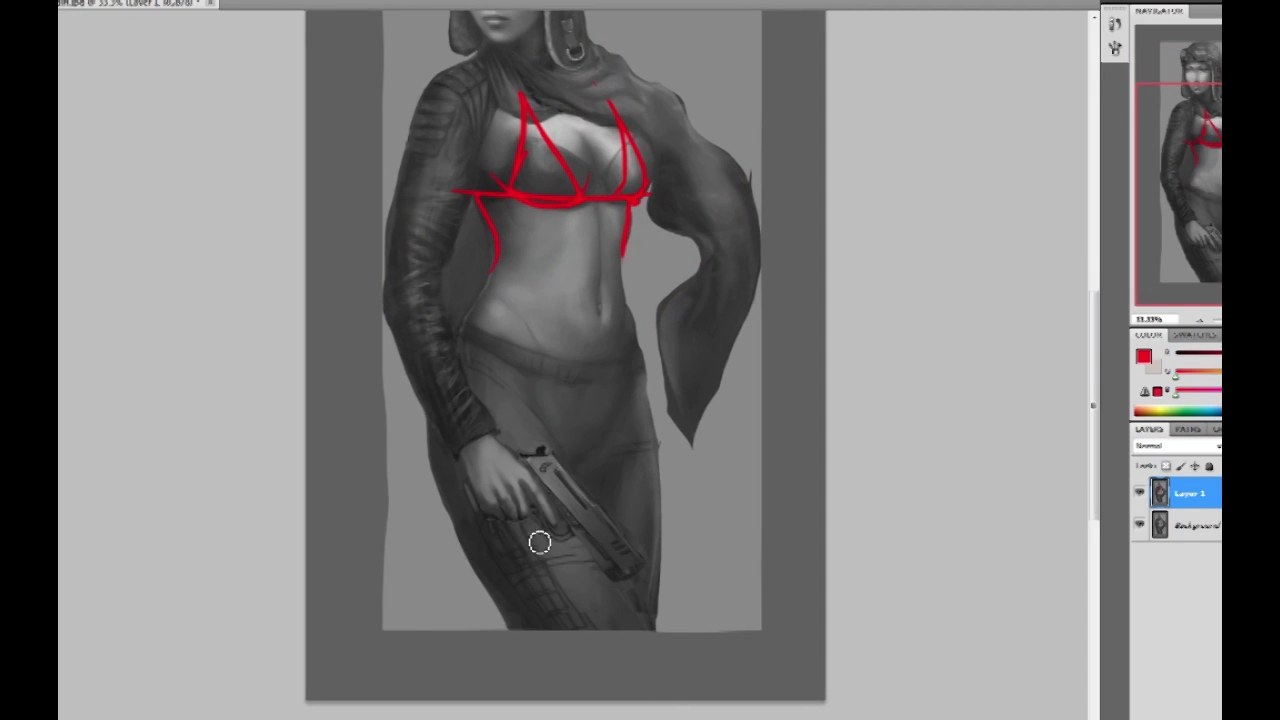
{"action": "mouse_move", "coordinate": [538, 550]}
{"action": "left_mouse_down"}
{"action": "mouse_move", "coordinate": [566, 394]}
{"action": "mouse_move", "coordinate": [520, 580]}
{"action": "left_mouse_up"}
{"action": "mouse_move", "coordinate": [625, 458]}
{"action": "left_mouse_down"}
{"action": "mouse_move", "coordinate": [654, 337]}
{"action": "mouse_move", "coordinate": [615, 540]}
{"action": "left_mouse_up"}
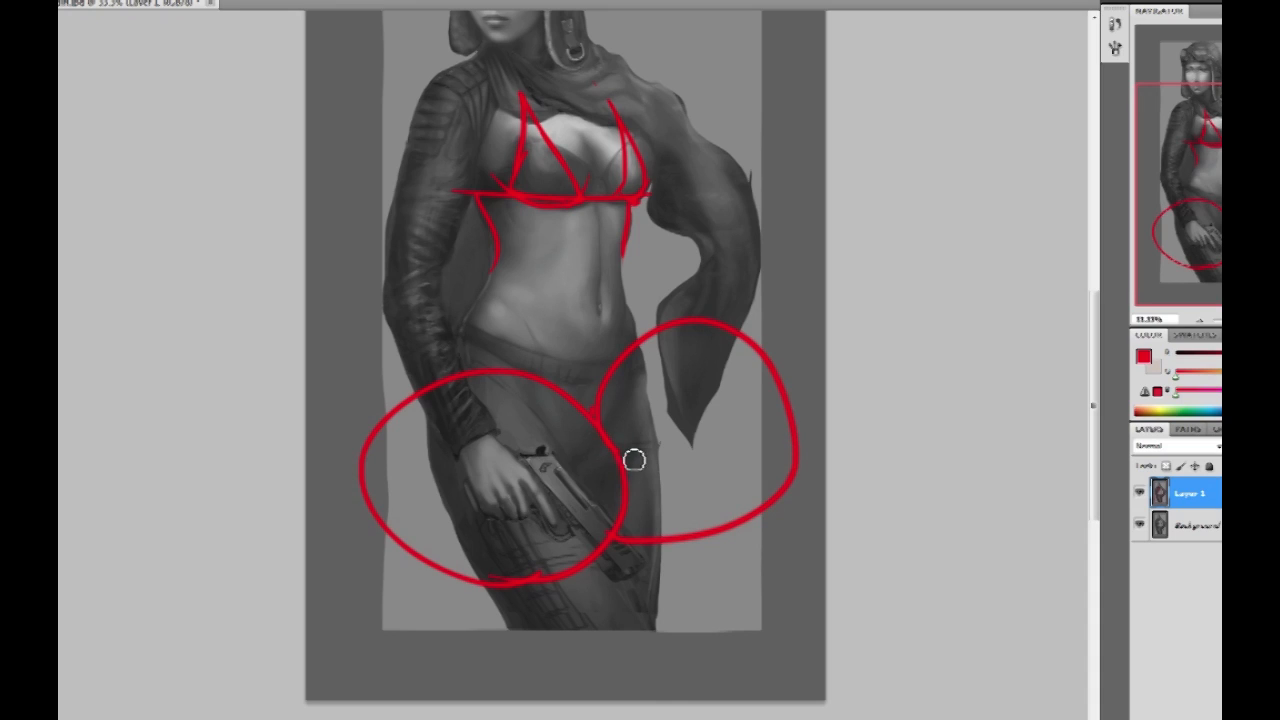
{"action": "mouse_move", "coordinate": [537, 509]}
{"action": "left_mouse_down"}
{"action": "mouse_move", "coordinate": [574, 517]}
{"action": "mouse_move", "coordinate": [515, 523]}
{"action": "left_mouse_up"}
{"action": "mouse_move", "coordinate": [742, 488]}
{"action": "left_mouse_down"}
{"action": "mouse_move", "coordinate": [720, 369]}
{"action": "mouse_move", "coordinate": [667, 472]}
{"action": "mouse_move", "coordinate": [706, 432]}
{"action": "left_mouse_up"}
{"action": "mouse_move", "coordinate": [508, 473]}
{"action": "left_mouse_down"}
{"action": "mouse_move", "coordinate": [498, 468]}
{"action": "mouse_move", "coordinate": [512, 486]}
{"action": "left_mouse_up"}
{"action": "key", "text": "ctrl+alt+z"}
{"action": "key", "text": "ctrl+alt+z"}
{"action": "key", "text": "ctrl+alt+z"}
{"action": "key", "text": "ctrl+alt+z"}
{"action": "key", "text": "ctrl+alt+z"}
{"action": "key", "text": "ctrl+alt+z"}
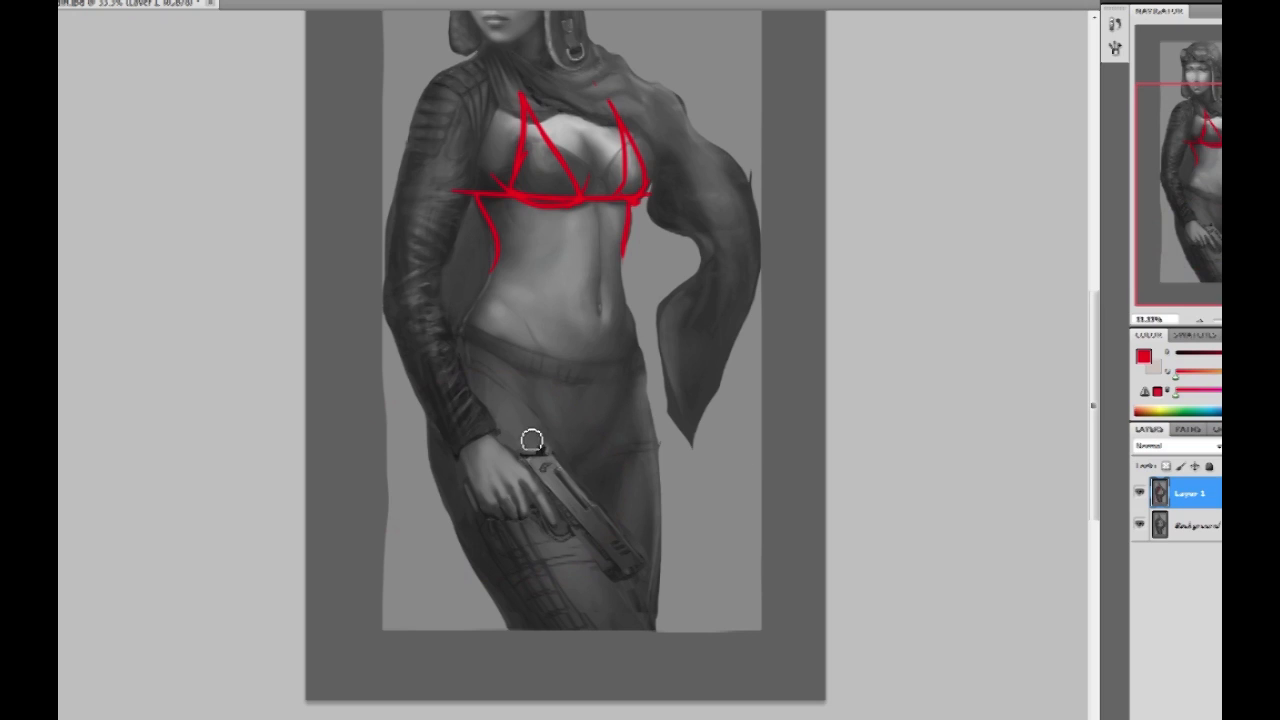
Step: Try red curves tracing the thigh over the gun hand and the opposite hip crease
{"action": "left_click_drag", "start_coordinate": [432, 362], "coordinate": [530, 567]}
{"action": "left_click_drag", "start_coordinate": [548, 403], "coordinate": [612, 328]}
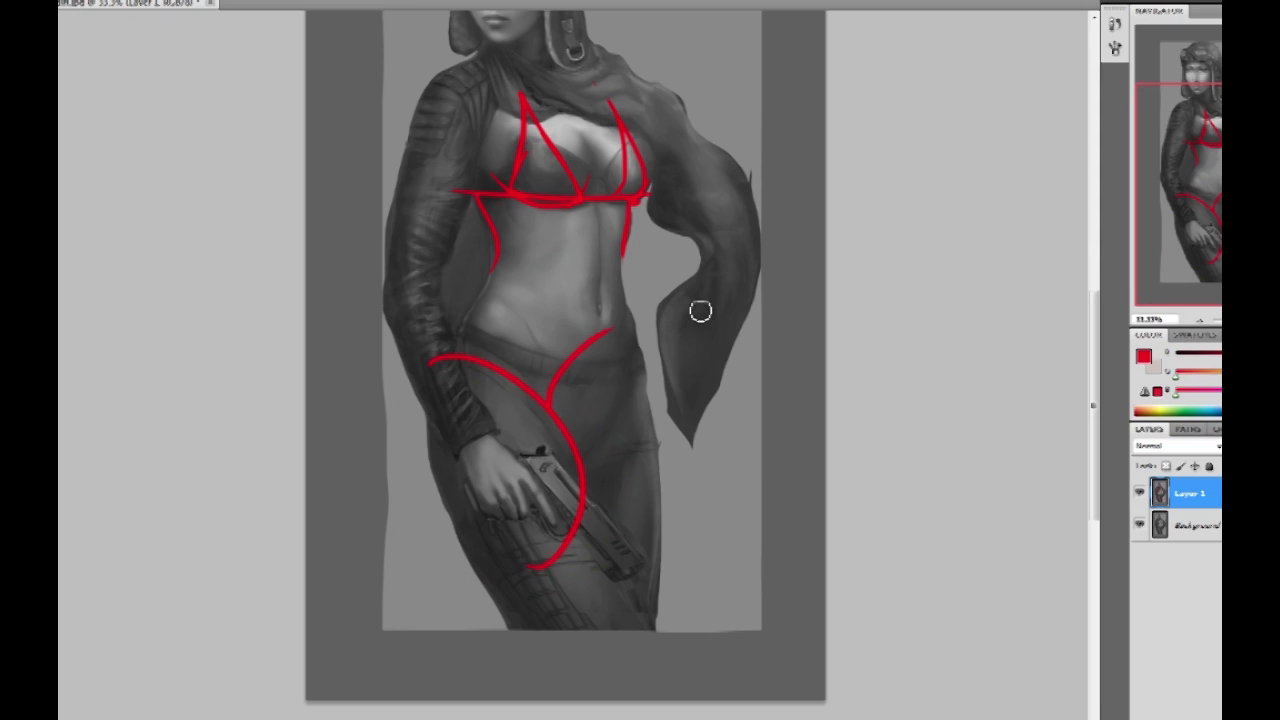
{"action": "key", "text": "ctrl+alt+z"}
{"action": "key", "text": "ctrl+alt+z"}
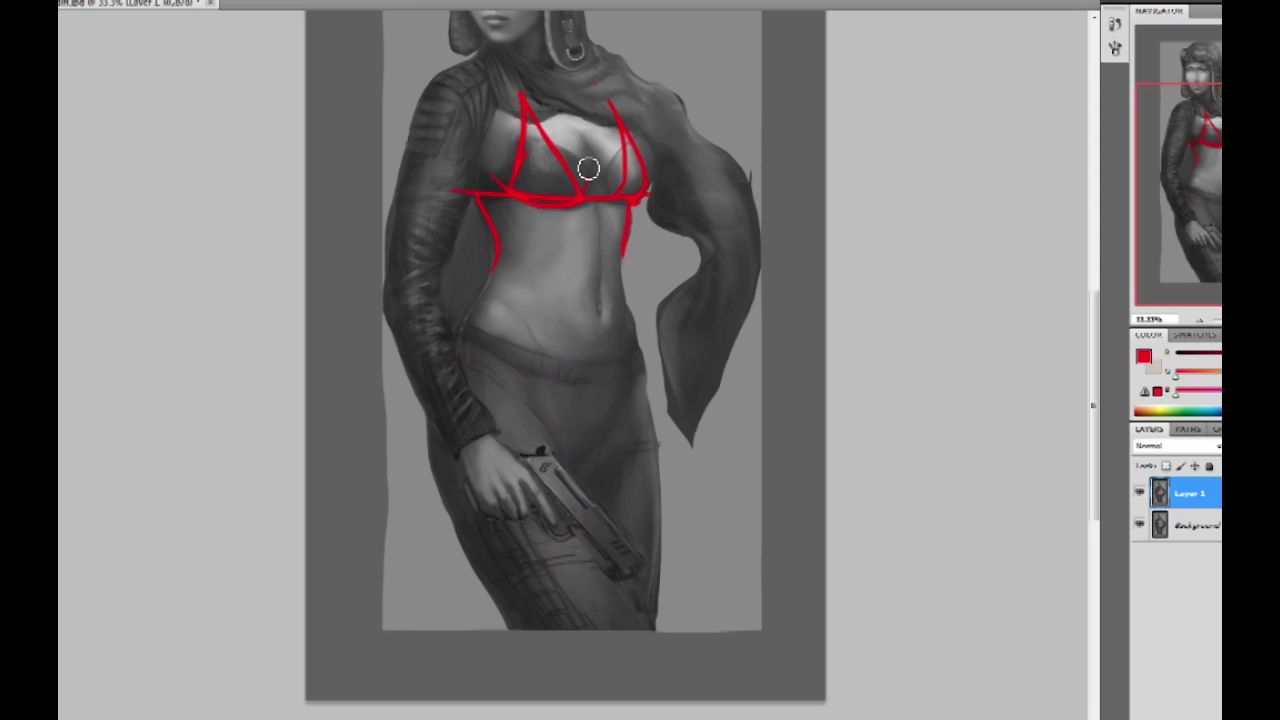
Step: Sample a light grey from the painting as the brush color, and toggle Layer 1's visibility to compare the correction with the original
{"action": "left_click_drag", "start_coordinate": [683, 304], "coordinate": [660, 451]}
{"action": "left_click", "coordinate": [573, 285], "text": "alt"}
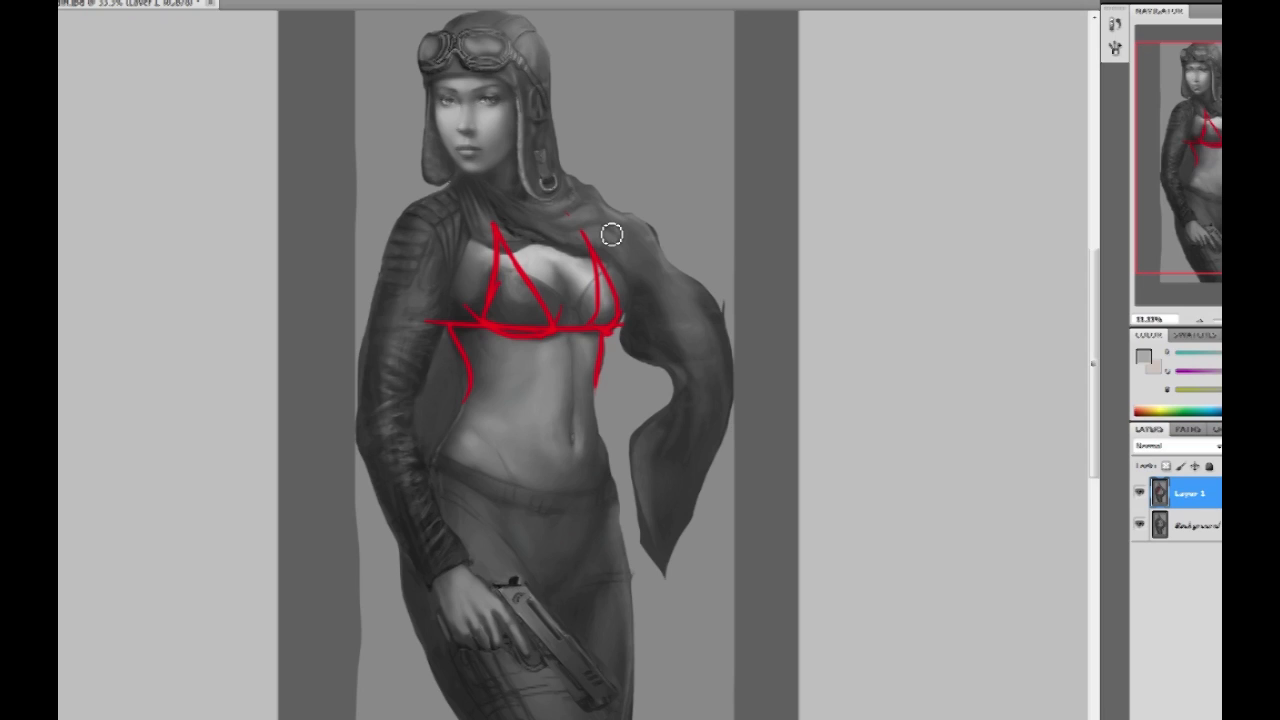
{"action": "left_click", "coordinate": [1139, 493]}
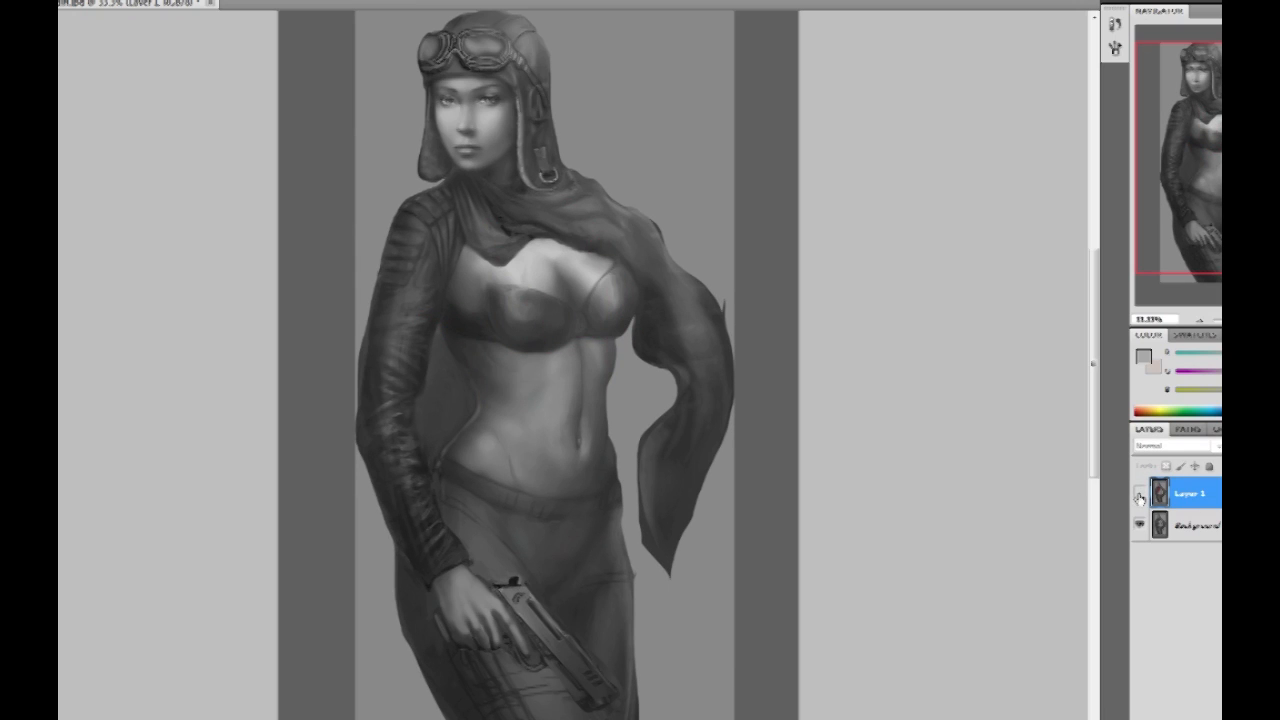
{"action": "left_click", "coordinate": [1139, 494]}
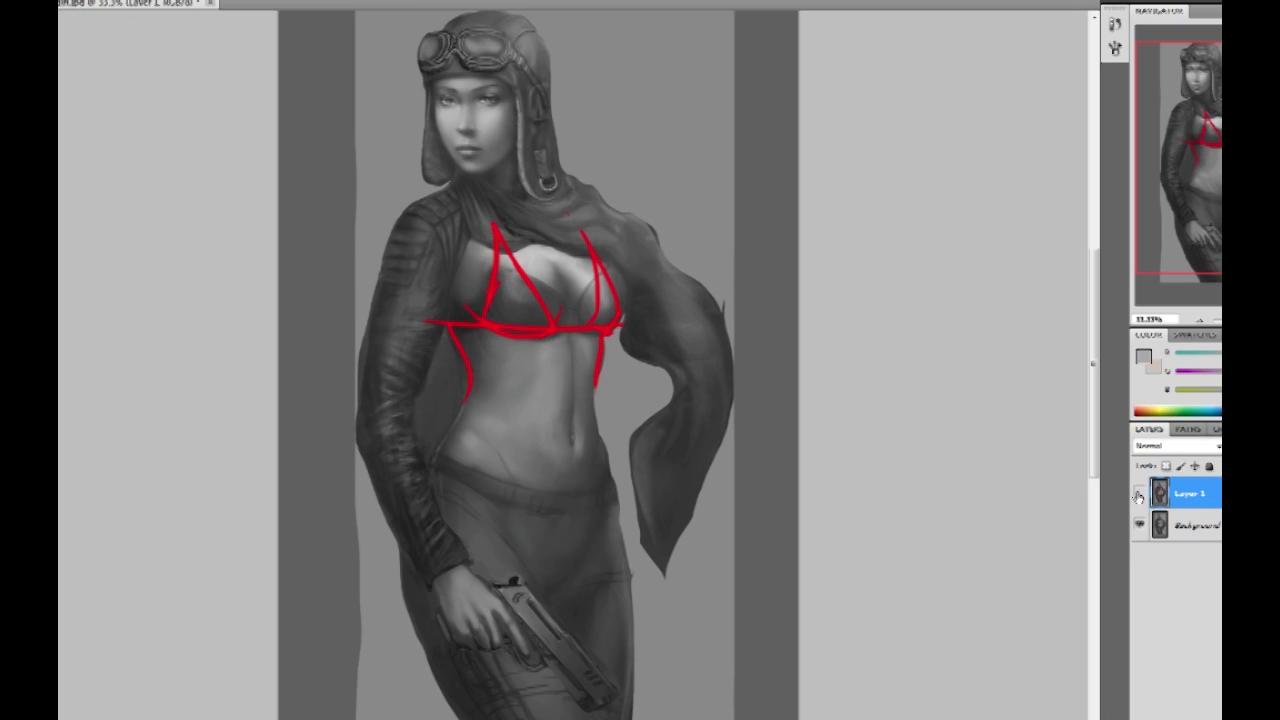
{"action": "left_click", "coordinate": [1139, 493]}
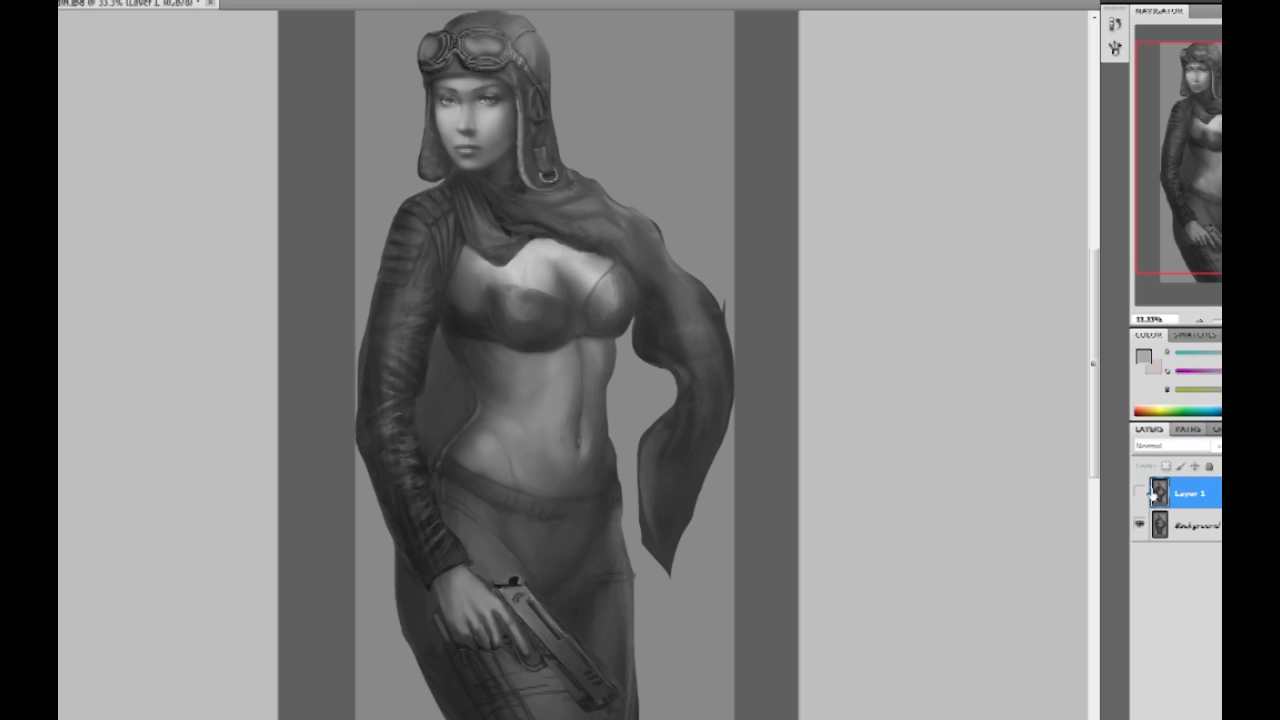
{"action": "left_click", "coordinate": [1140, 494]}
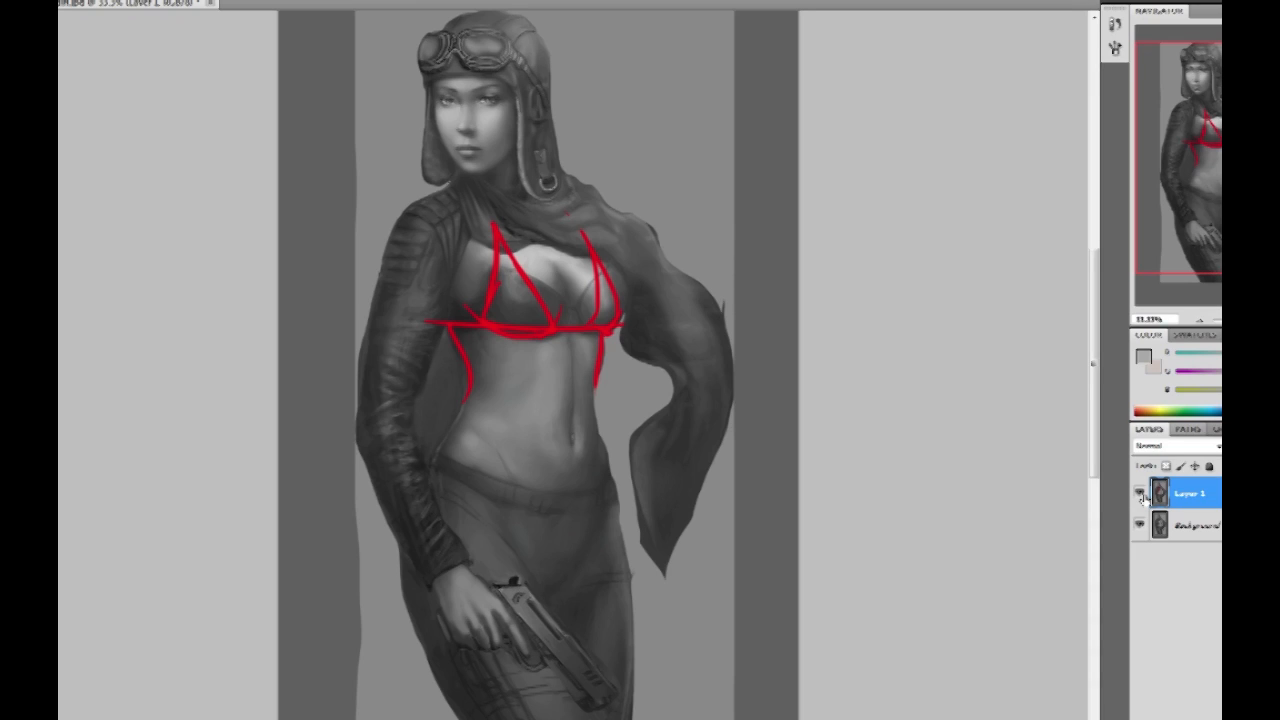
{"action": "left_click", "coordinate": [1141, 495]}
{"action": "left_click", "coordinate": [1141, 495]}
{"action": "left_click", "coordinate": [1140, 495]}
{"action": "left_click", "coordinate": [1140, 495]}
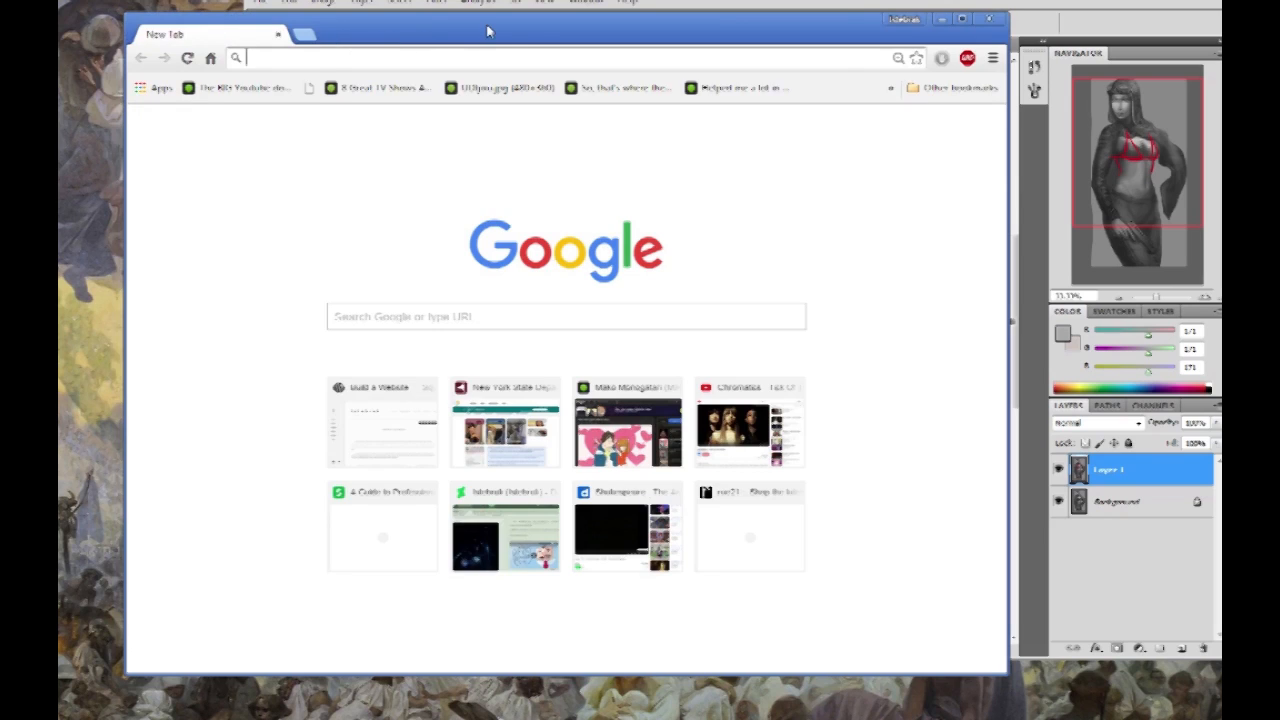
Step: Switch to the Chrome browser, enlarge its window and search the web for "final fantasy character lineup"
{"action": "double_click", "coordinate": [489, 29]}
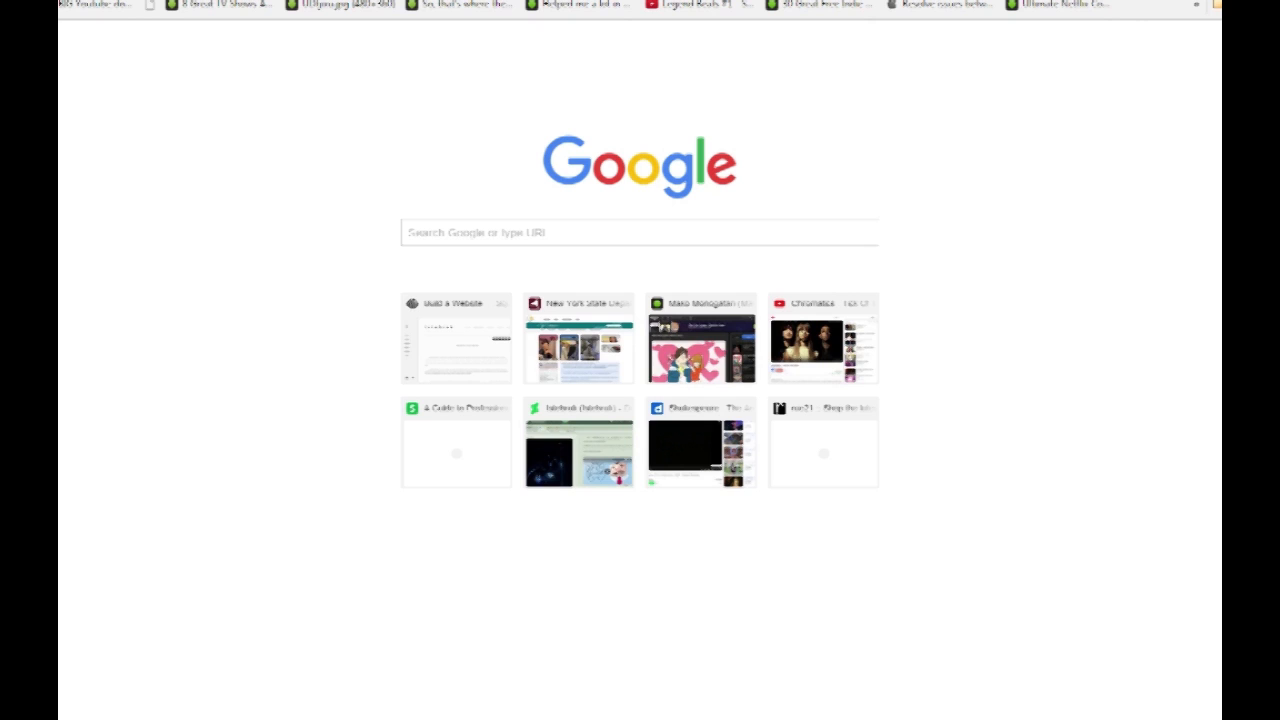
{"action": "type", "text": "final fantasy"}
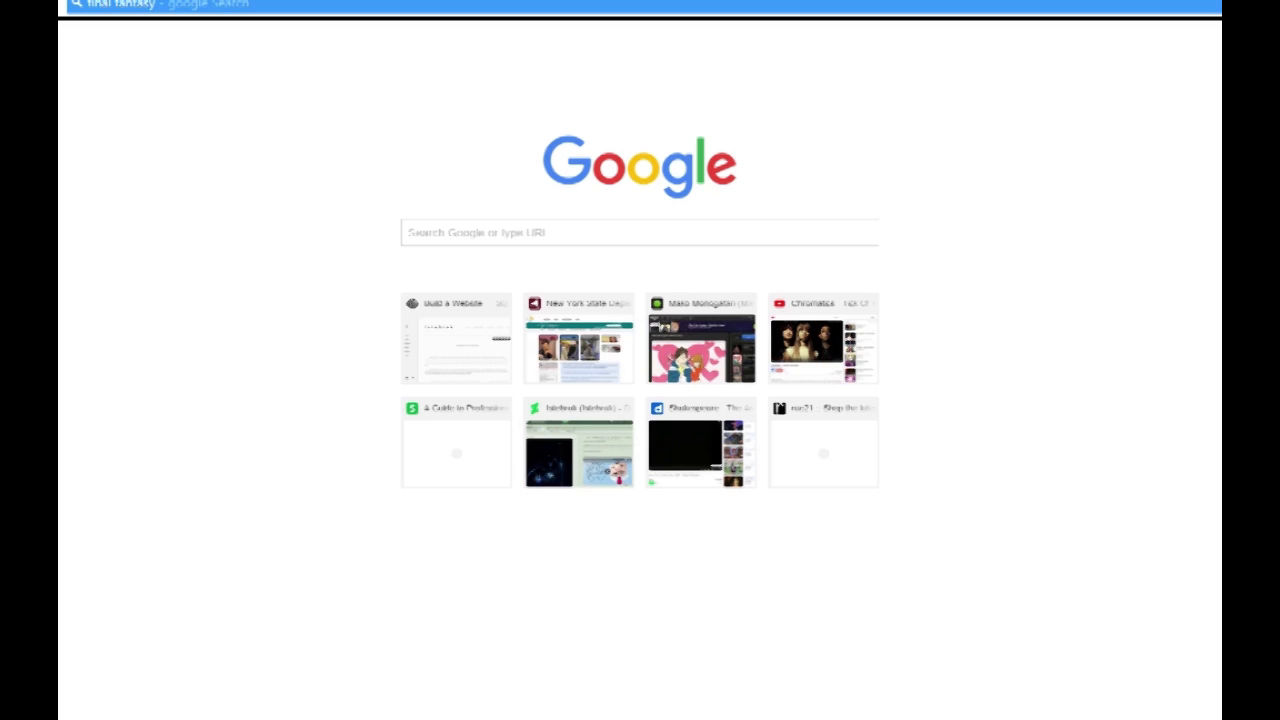
{"action": "type", "text": "character name"}
{"action": "key", "text": "BackSpace"}
{"action": "key", "text": "BackSpace"}
{"action": "key", "text": "BackSpace"}
{"action": "key", "text": "BackSpace"}
{"action": "type", "text": "line"}
{"action": "key", "text": "Return"}
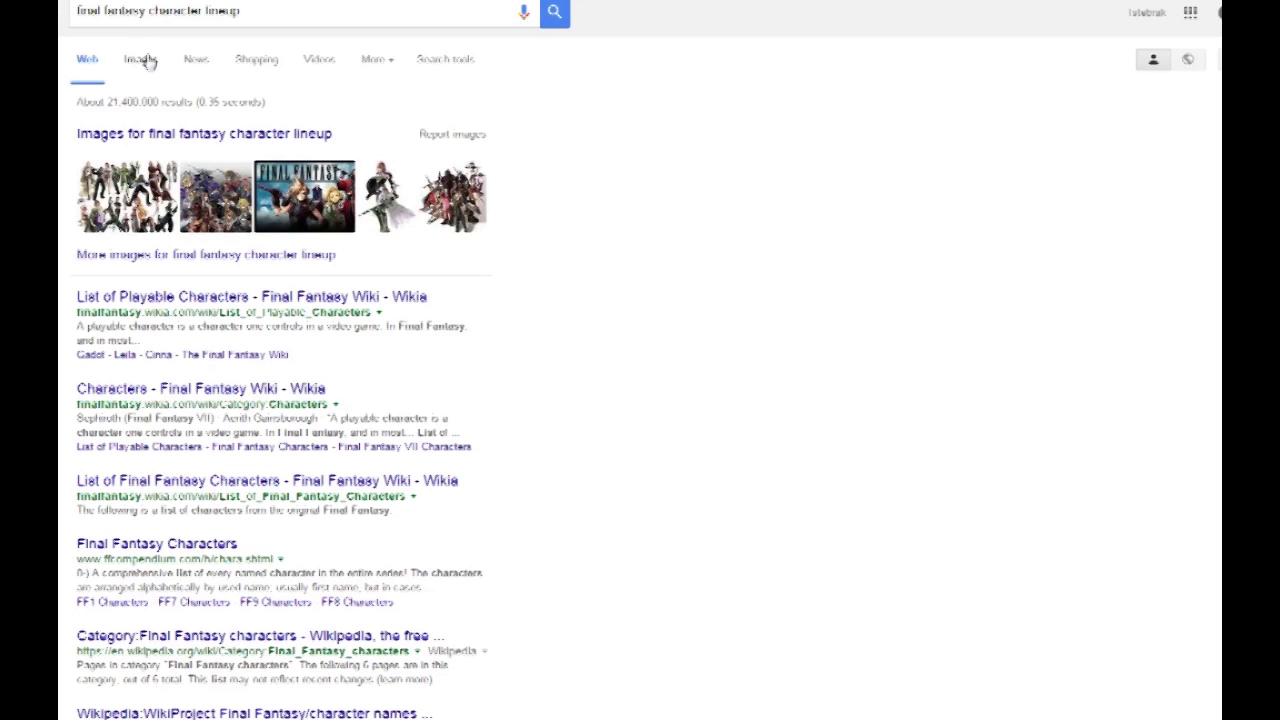
Step: Show the image results, enlarge the first group picture of characters to examine their designs, and close the browser tab
{"action": "left_click", "coordinate": [146, 62]}
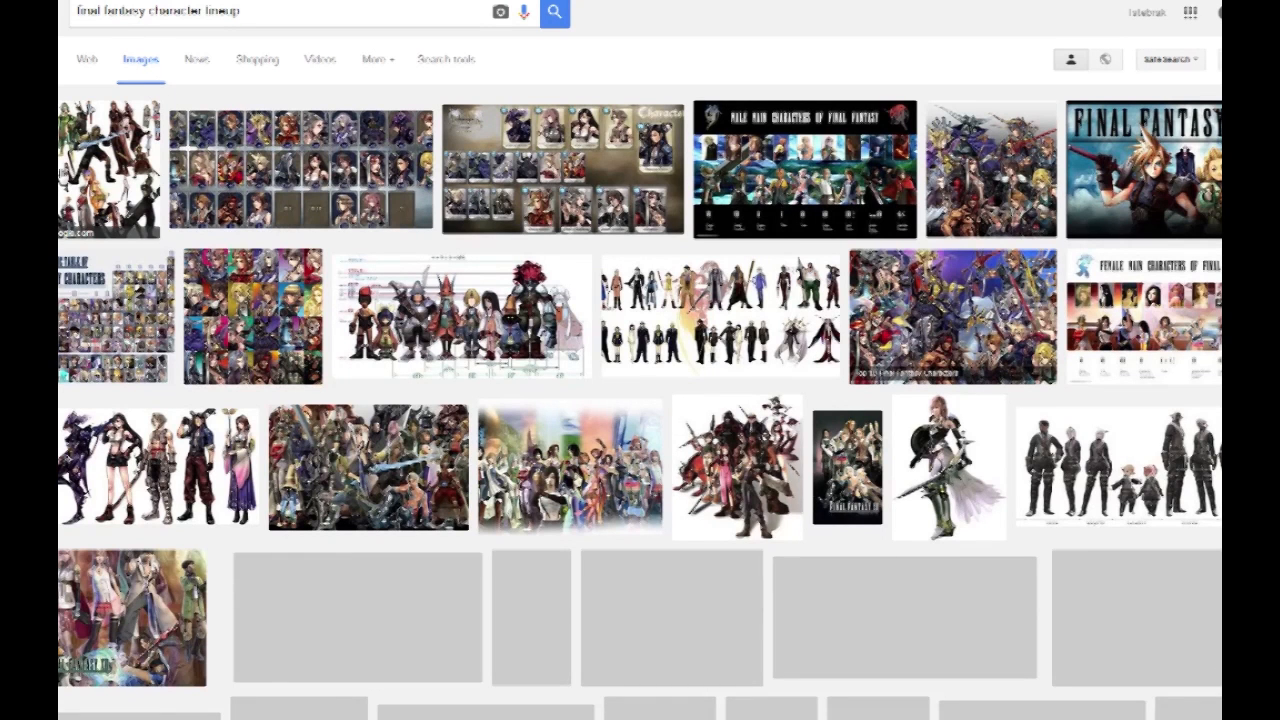
{"action": "left_click", "coordinate": [103, 160]}
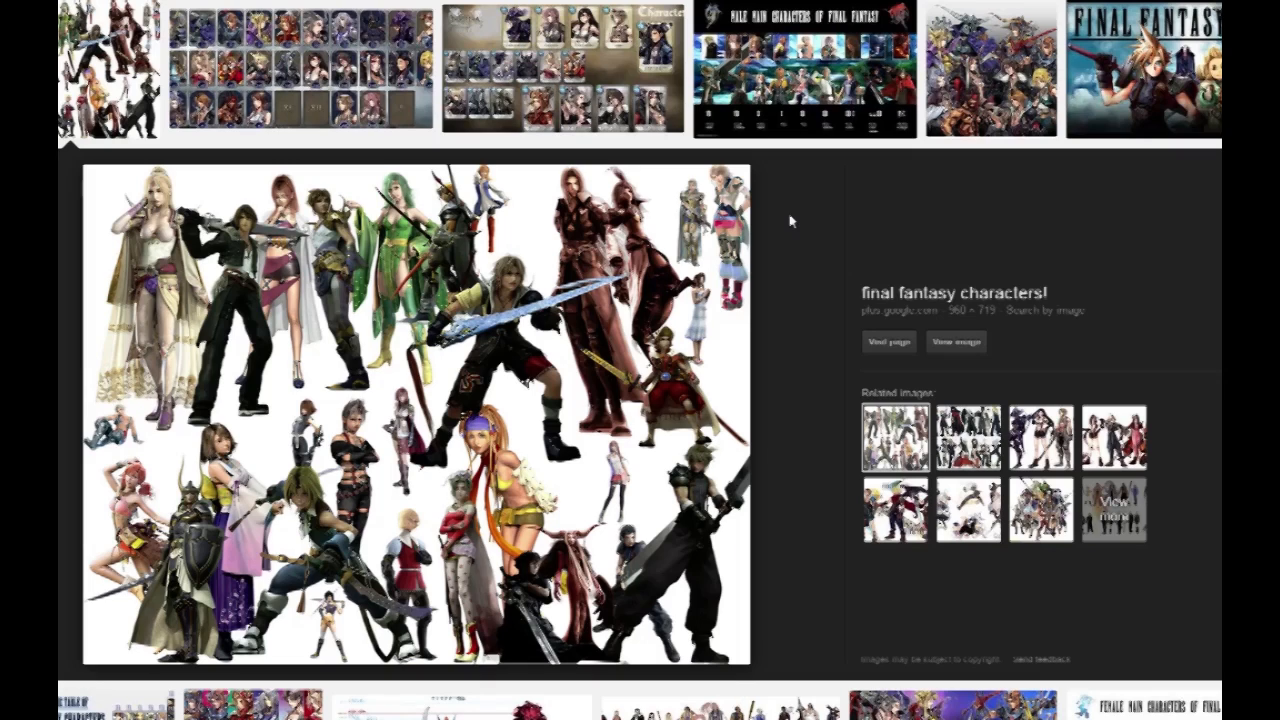
{"action": "key", "text": "F11"}
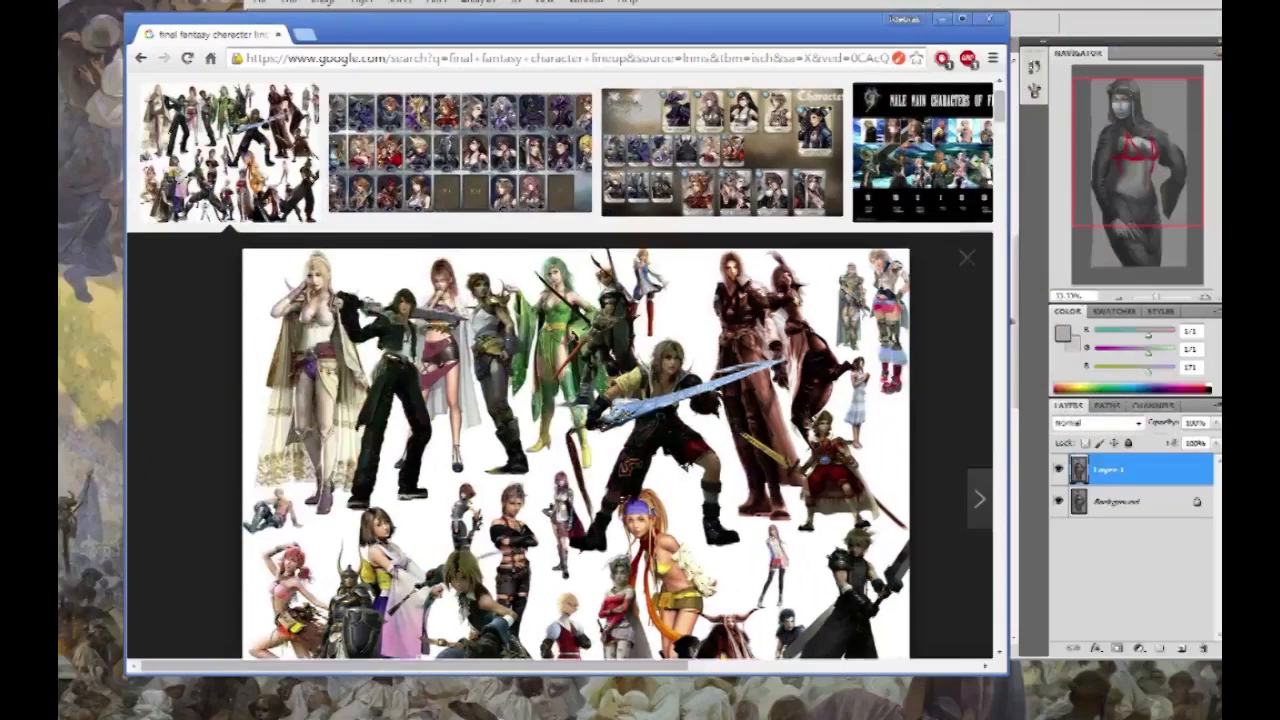
{"action": "left_click", "coordinate": [280, 36]}
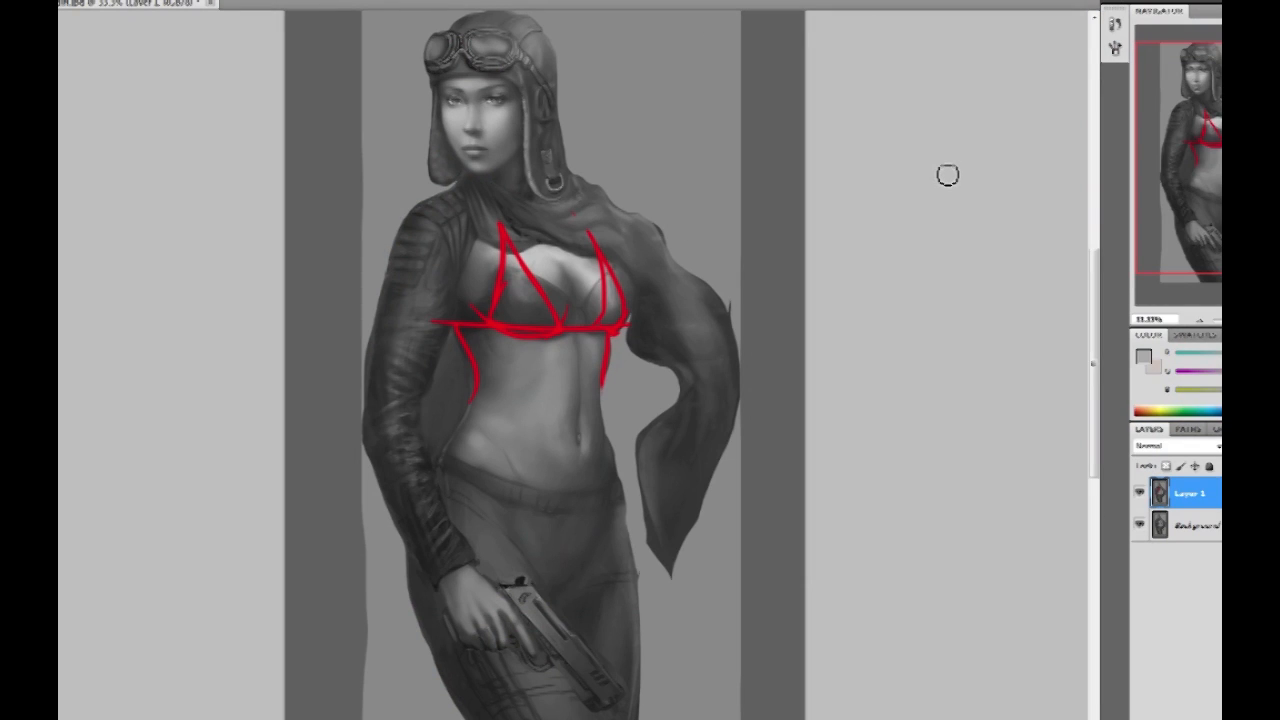
Step: Try a light grey circle around the torso, and an arrow pointing at the helmet's ear flap
{"action": "mouse_move", "coordinate": [662, 398]}
{"action": "left_mouse_down"}
{"action": "mouse_move", "coordinate": [414, 357]}
{"action": "mouse_move", "coordinate": [656, 302]}
{"action": "left_mouse_up"}
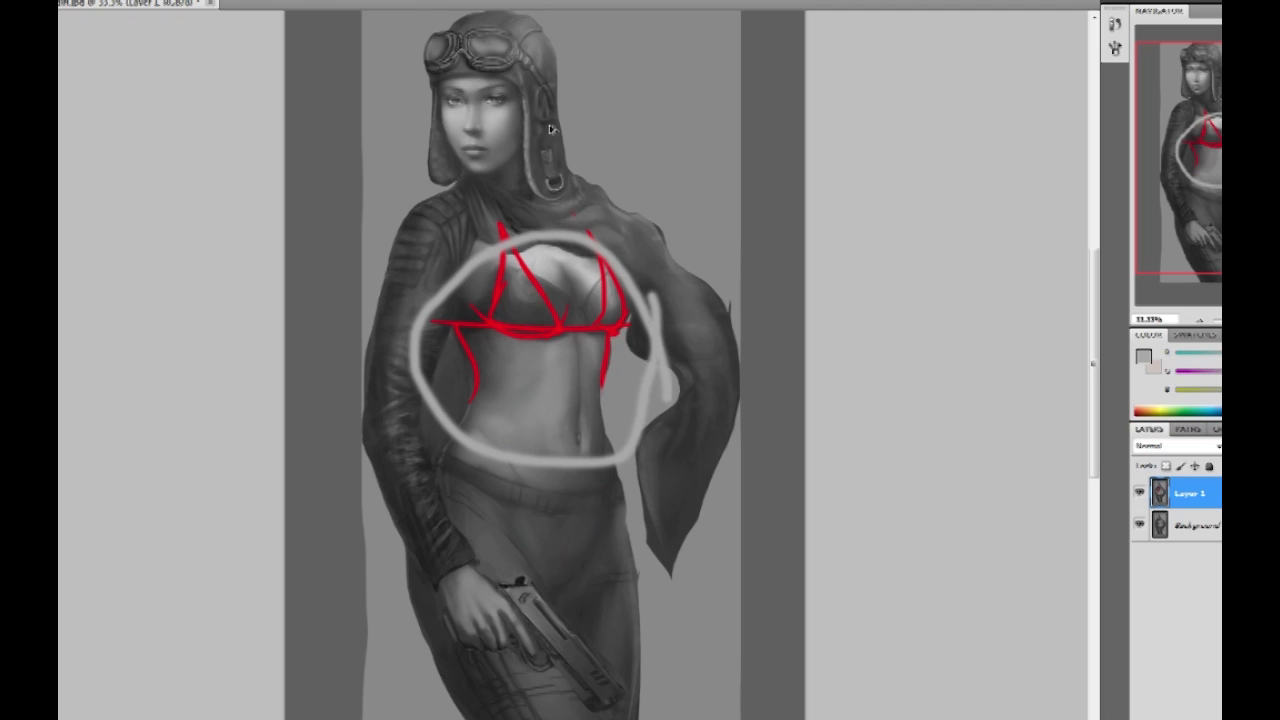
{"action": "key", "text": "ctrl+z"}
{"action": "left_click_drag", "start_coordinate": [560, 150], "coordinate": [737, 105]}
{"action": "mouse_move", "coordinate": [580, 97]}
{"action": "left_mouse_down"}
{"action": "mouse_move", "coordinate": [542, 162]}
{"action": "mouse_move", "coordinate": [629, 186]}
{"action": "left_mouse_up"}
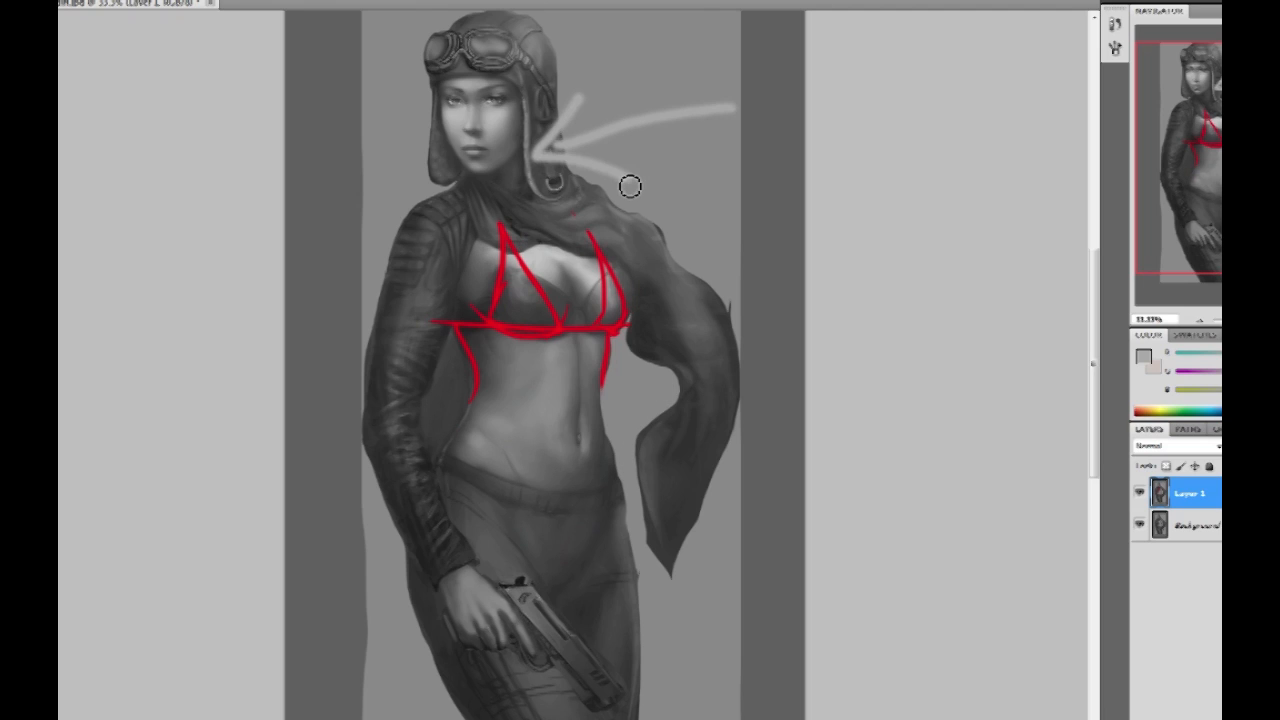
{"action": "key", "text": "ctrl+alt+z"}
{"action": "key", "text": "ctrl+alt+z"}
{"action": "key", "text": "ctrl+alt+z"}
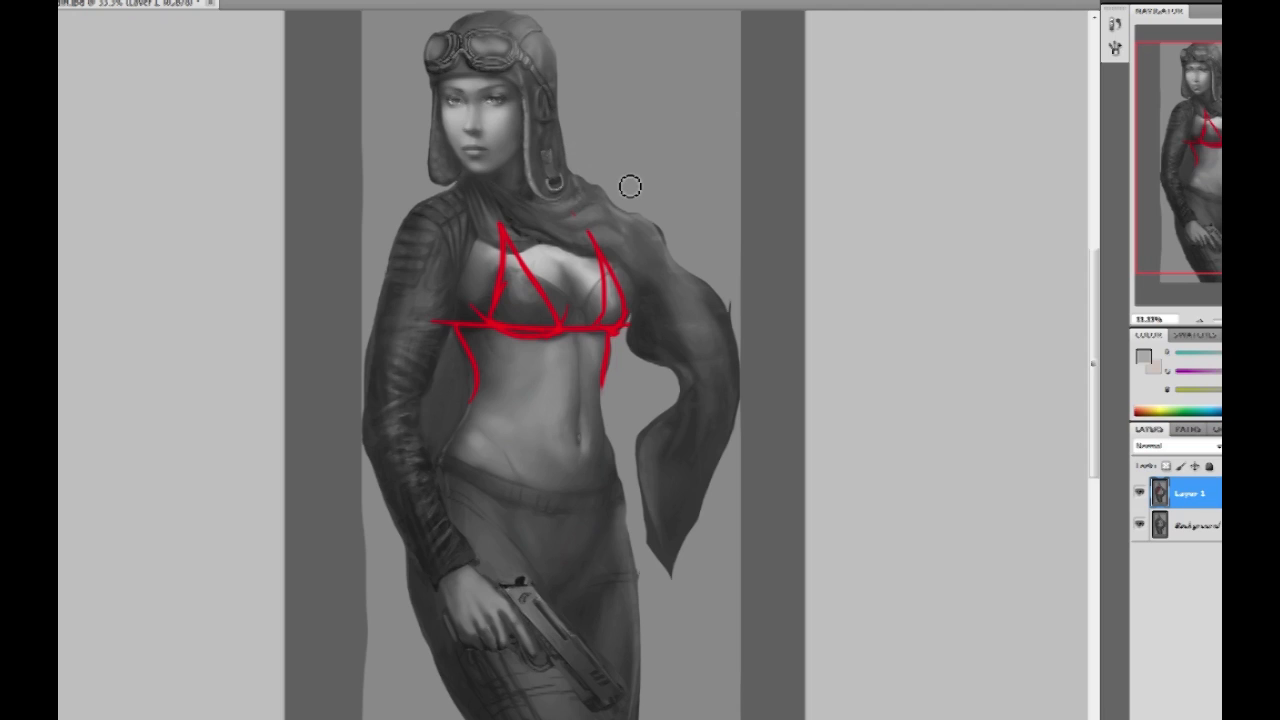
Step: Try another light grey arrow beside the helmet, aimed at the edge of the face
{"action": "left_click_drag", "start_coordinate": [545, 147], "coordinate": [708, 112]}
{"action": "left_click_drag", "start_coordinate": [590, 97], "coordinate": [541, 145]}
{"action": "left_click_drag", "start_coordinate": [541, 145], "coordinate": [614, 168]}
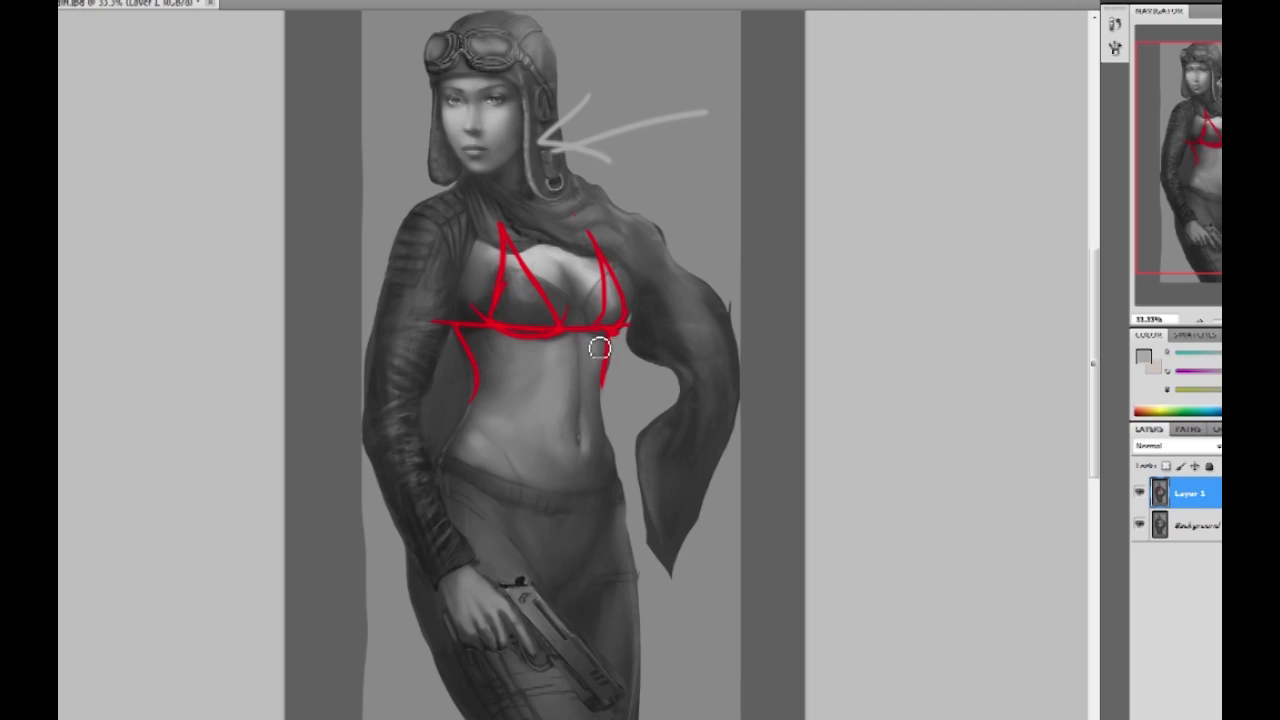
{"action": "key", "text": "ctrl+alt+z"}
{"action": "key", "text": "ctrl+alt+z"}
{"action": "key", "text": "ctrl+alt+z"}
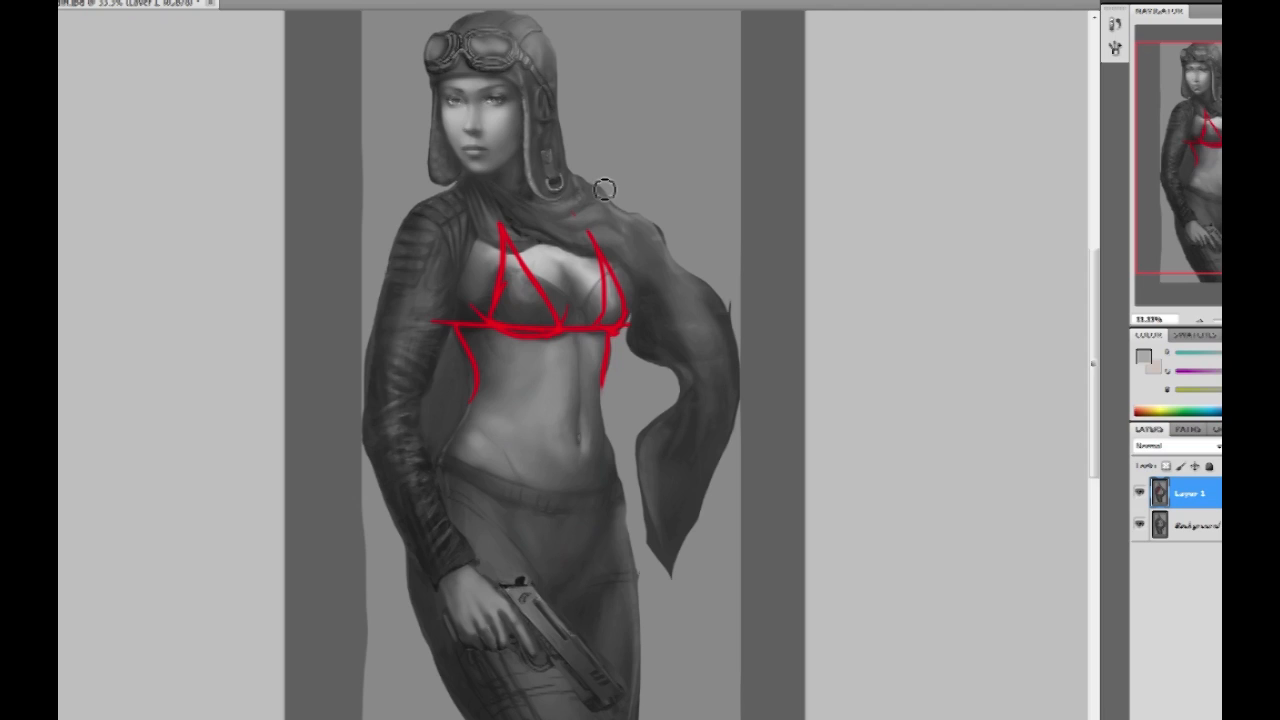
Step: Try a light grey bell-shaped garment outline with a scalloped hem over the figure, with two thin legs and feet below it
{"action": "mouse_move", "coordinate": [517, 140]}
{"action": "left_mouse_down"}
{"action": "mouse_move", "coordinate": [423, 434]}
{"action": "mouse_move", "coordinate": [737, 434]}
{"action": "mouse_move", "coordinate": [634, 277]}
{"action": "mouse_move", "coordinate": [640, 177]}
{"action": "mouse_move", "coordinate": [527, 176]}
{"action": "left_mouse_up"}
{"action": "left_click_drag", "start_coordinate": [604, 148], "coordinate": [511, 178]}
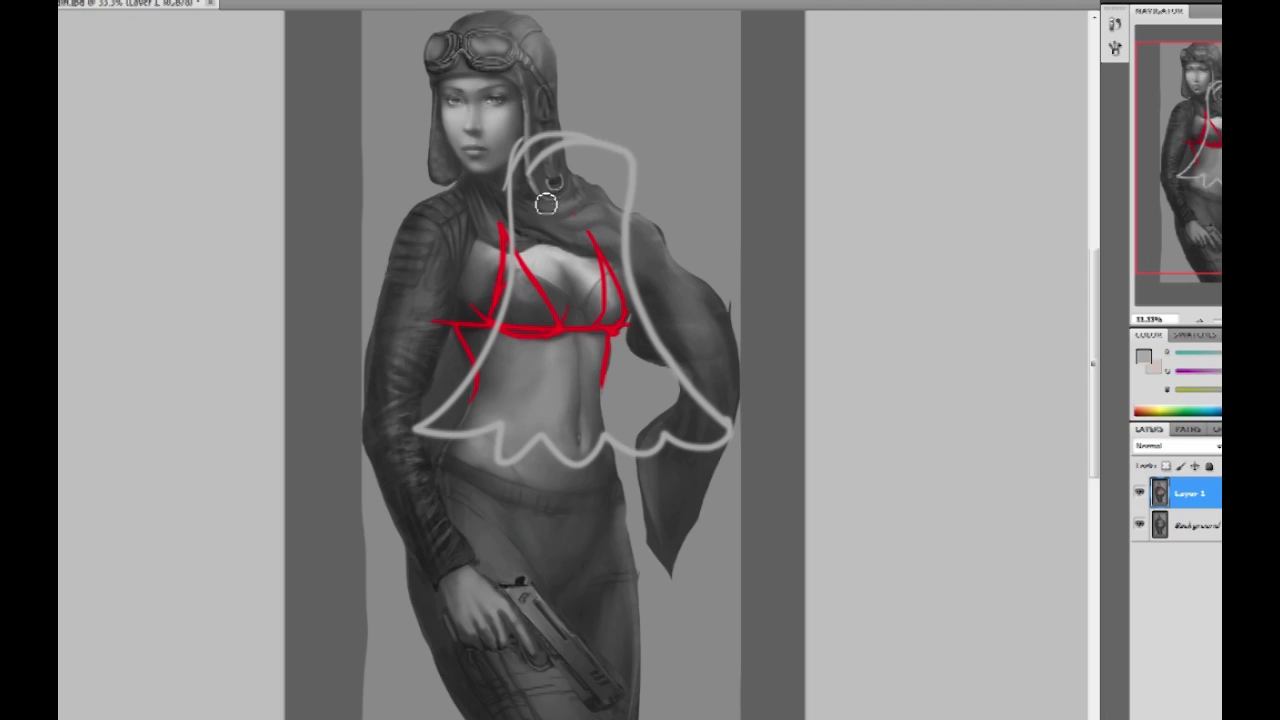
{"action": "left_click_drag", "start_coordinate": [596, 147], "coordinate": [496, 183]}
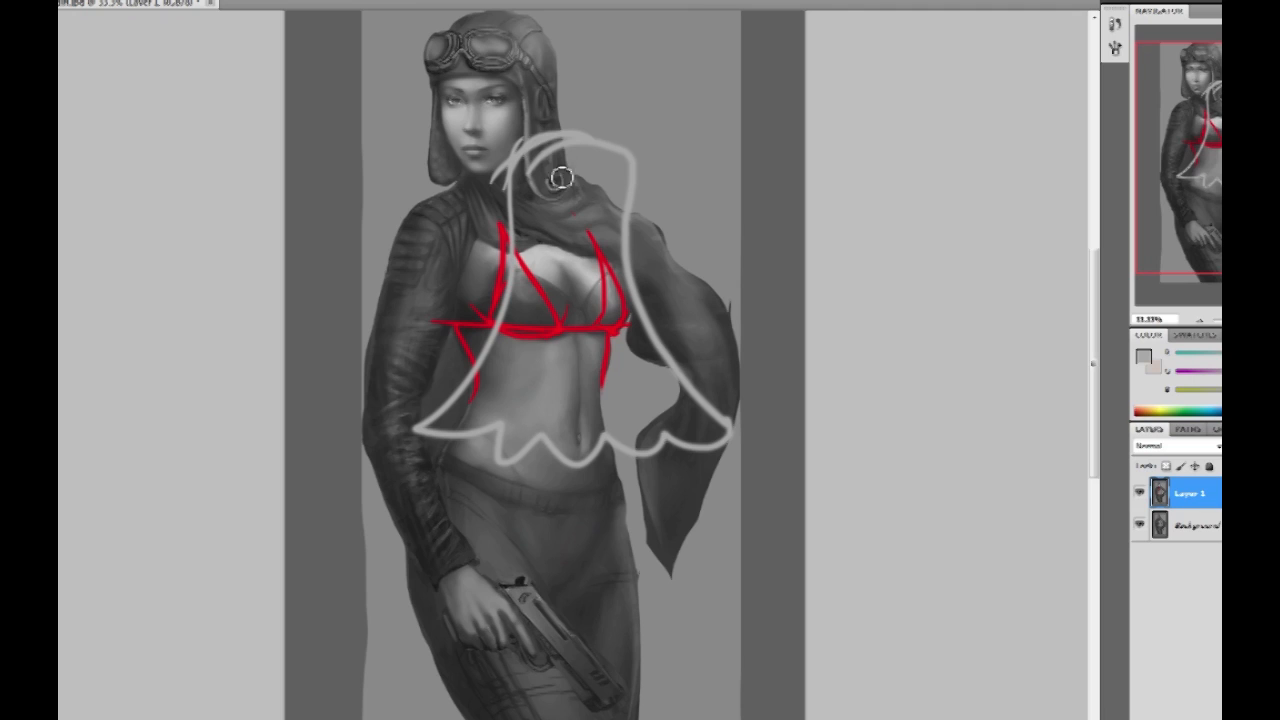
{"action": "left_click_drag", "start_coordinate": [534, 448], "coordinate": [545, 606]}
{"action": "mouse_move", "coordinate": [601, 450]}
{"action": "left_mouse_down"}
{"action": "mouse_move", "coordinate": [619, 612]}
{"action": "mouse_move", "coordinate": [676, 643]}
{"action": "left_mouse_up"}
{"action": "left_click_drag", "start_coordinate": [548, 606], "coordinate": [511, 648]}
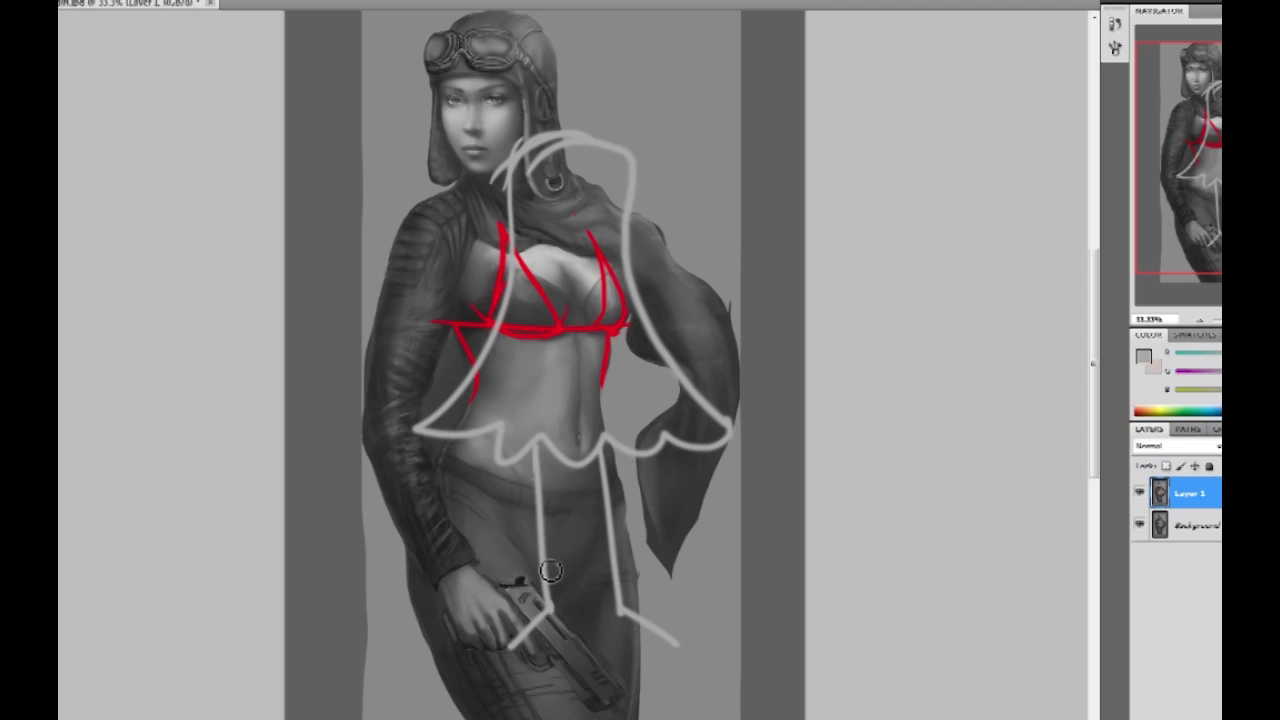
Step: Try a light grey V-shaped neckline, inner side lines and a waistband on the garment sketch
{"action": "left_click_drag", "start_coordinate": [534, 152], "coordinate": [565, 248]}
{"action": "left_click_drag", "start_coordinate": [613, 151], "coordinate": [565, 248]}
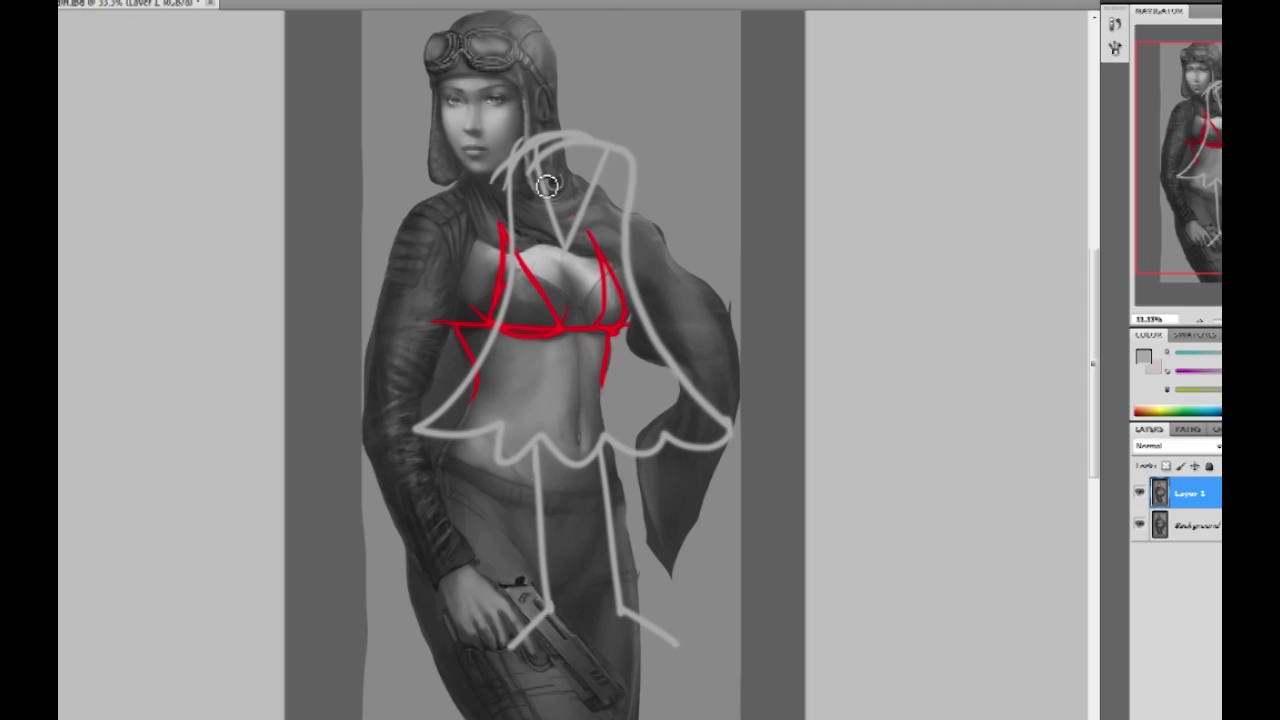
{"action": "left_click_drag", "start_coordinate": [606, 160], "coordinate": [569, 262]}
{"action": "left_click_drag", "start_coordinate": [610, 153], "coordinate": [569, 243]}
{"action": "left_click_drag", "start_coordinate": [548, 157], "coordinate": [564, 245]}
{"action": "left_click_drag", "start_coordinate": [547, 144], "coordinate": [528, 278]}
{"action": "mouse_move", "coordinate": [600, 149]}
{"action": "left_mouse_down"}
{"action": "mouse_move", "coordinate": [618, 317]}
{"action": "mouse_move", "coordinate": [621, 264]}
{"action": "mouse_move", "coordinate": [564, 280]}
{"action": "mouse_move", "coordinate": [641, 279]}
{"action": "mouse_move", "coordinate": [510, 281]}
{"action": "left_mouse_up"}
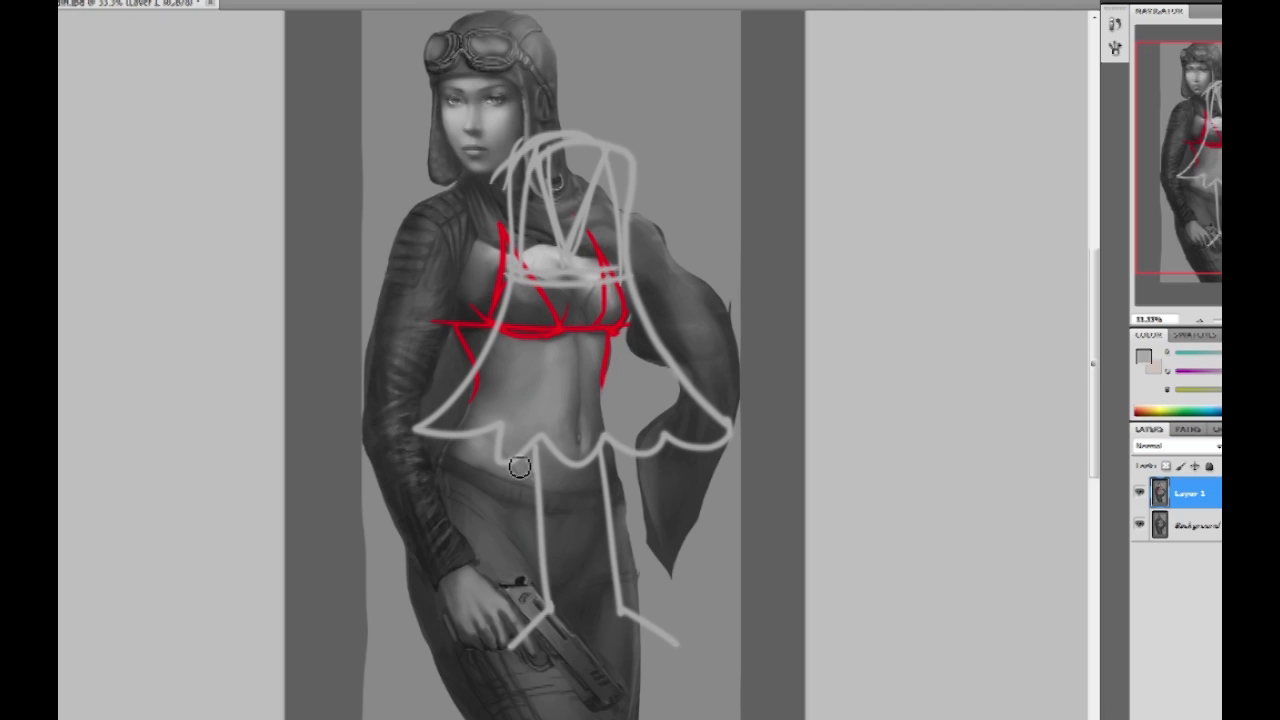
Step: Try a long inner gown on the garment sketch, running from the waistband to a wavy hem near the feet
{"action": "mouse_move", "coordinate": [521, 282]}
{"action": "left_mouse_down"}
{"action": "mouse_move", "coordinate": [508, 366]}
{"action": "mouse_move", "coordinate": [534, 606]}
{"action": "left_mouse_up"}
{"action": "key", "text": "ctrl+z"}
{"action": "left_click_drag", "start_coordinate": [519, 280], "coordinate": [521, 571]}
{"action": "mouse_move", "coordinate": [625, 280]}
{"action": "left_mouse_down"}
{"action": "mouse_move", "coordinate": [612, 564]}
{"action": "mouse_move", "coordinate": [627, 675]}
{"action": "left_mouse_up"}
{"action": "mouse_move", "coordinate": [512, 535]}
{"action": "left_mouse_down"}
{"action": "mouse_move", "coordinate": [487, 660]}
{"action": "mouse_move", "coordinate": [534, 698]}
{"action": "mouse_move", "coordinate": [668, 656]}
{"action": "left_mouse_up"}
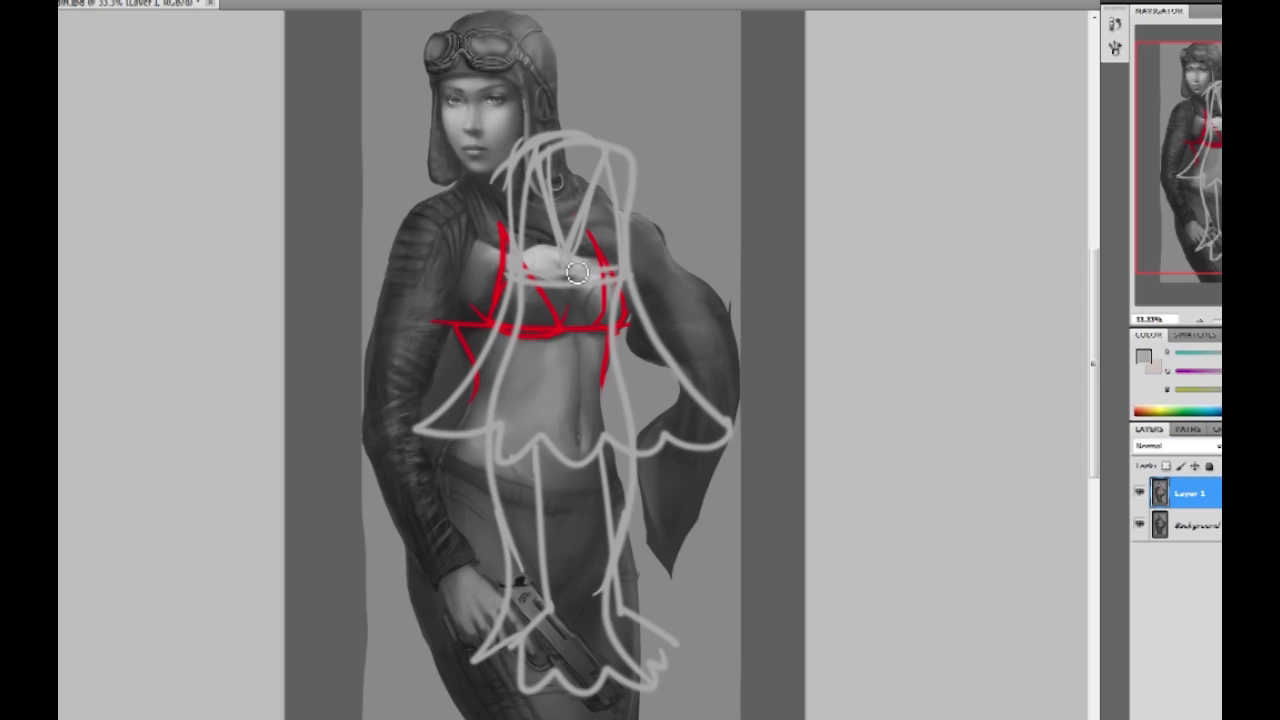
Step: Try side strokes from the waistband, and small wing shapes on both shoulders of the garment sketch
{"action": "mouse_move", "coordinate": [524, 279]}
{"action": "left_mouse_down"}
{"action": "mouse_move", "coordinate": [464, 287]}
{"action": "mouse_move", "coordinate": [467, 320]}
{"action": "left_mouse_up"}
{"action": "key", "text": "ctrl+alt+z"}
{"action": "key", "text": "ctrl+alt+z"}
{"action": "key", "text": "ctrl+alt+z"}
{"action": "mouse_move", "coordinate": [512, 158]}
{"action": "left_mouse_down"}
{"action": "mouse_move", "coordinate": [478, 152]}
{"action": "mouse_move", "coordinate": [508, 198]}
{"action": "left_mouse_up"}
{"action": "mouse_move", "coordinate": [624, 154]}
{"action": "left_mouse_down"}
{"action": "mouse_move", "coordinate": [656, 154]}
{"action": "mouse_move", "coordinate": [636, 211]}
{"action": "left_mouse_up"}
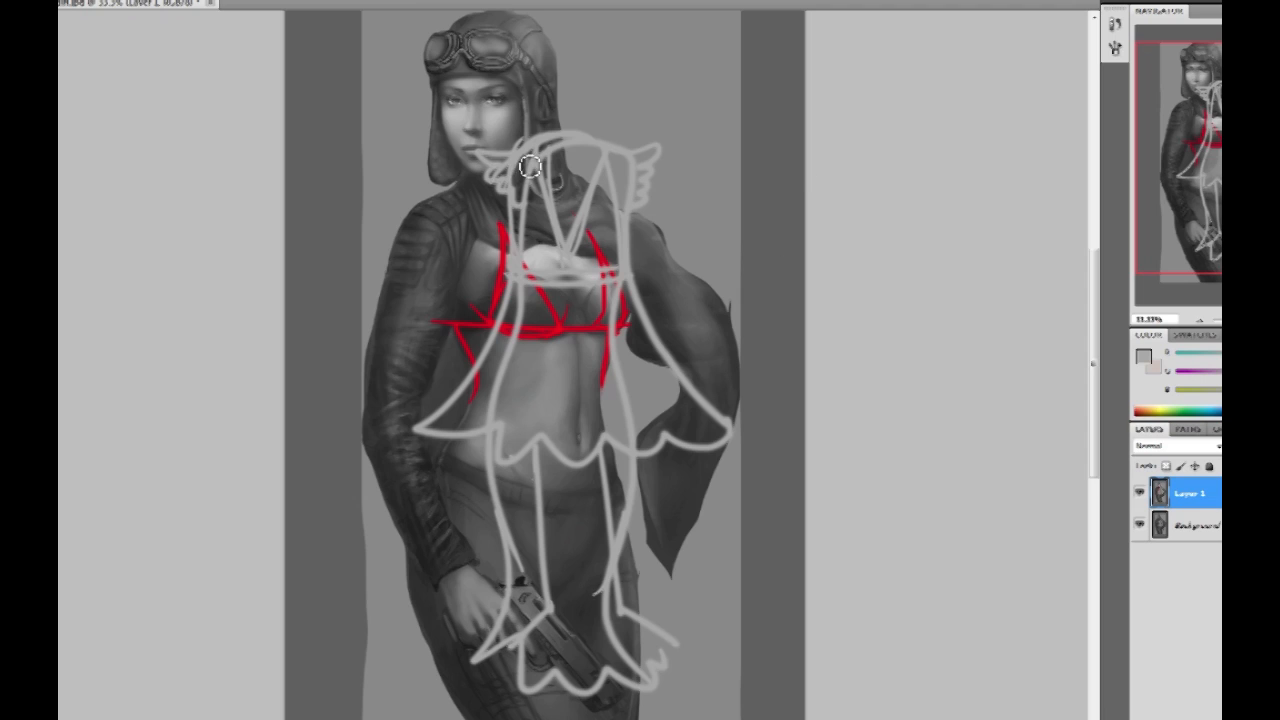
Step: Try long sleeve lines on both sides of the garment sketch, with an arrow pointing at the sleeve beside the scarf
{"action": "left_click_drag", "start_coordinate": [500, 198], "coordinate": [424, 354]}
{"action": "left_click_drag", "start_coordinate": [614, 166], "coordinate": [700, 314]}
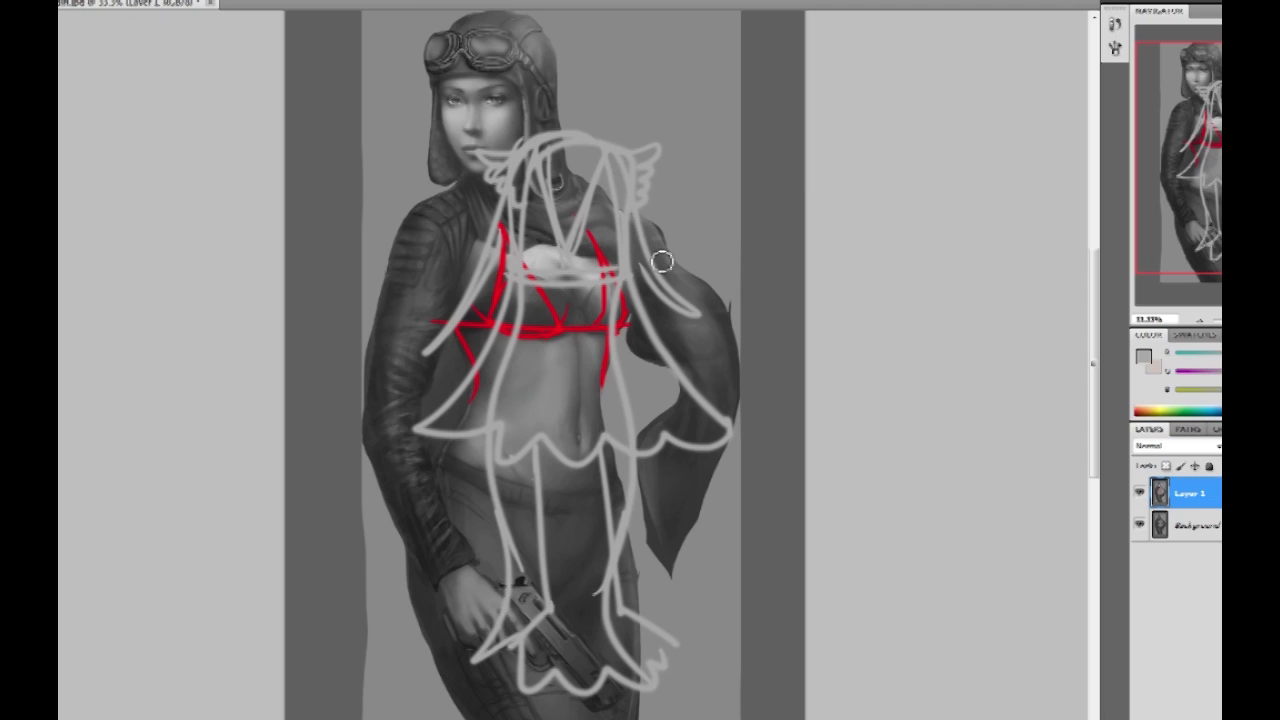
{"action": "left_click_drag", "start_coordinate": [714, 267], "coordinate": [675, 293]}
{"action": "left_click_drag", "start_coordinate": [690, 249], "coordinate": [672, 291]}
{"action": "left_click_drag", "start_coordinate": [714, 300], "coordinate": [675, 296]}
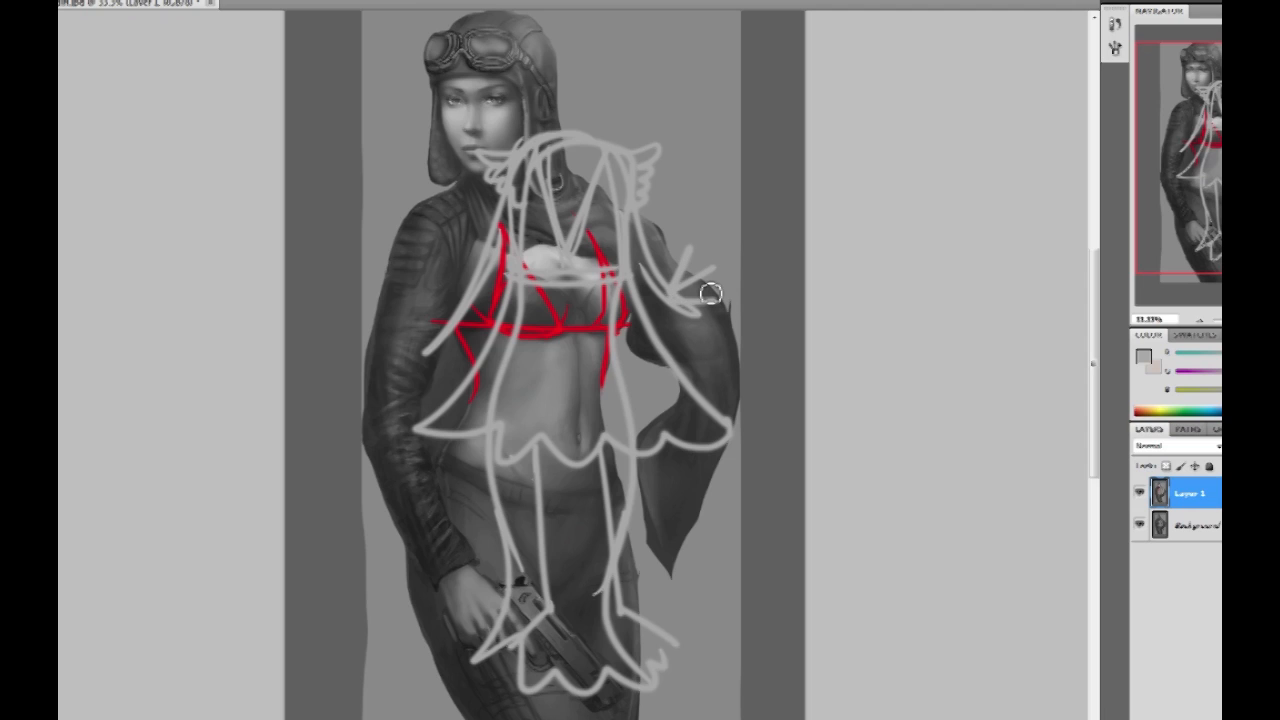
Step: Undo all the light grey strokes of the garment sketch, keeping the red guide lines
{"action": "key", "text": "ctrl+alt+z"}
{"action": "key", "text": "ctrl+alt+z"}
{"action": "key", "text": "ctrl+alt+z"}
{"action": "key", "text": "ctrl+alt+z"}
{"action": "key", "text": "ctrl+alt+z"}
{"action": "key", "text": "ctrl+alt+z"}
{"action": "key", "text": "ctrl+alt+z"}
{"action": "key", "text": "ctrl+alt+z"}
{"action": "key", "text": "ctrl+alt+z"}
{"action": "key", "text": "ctrl+alt+z"}
{"action": "key", "text": "ctrl+alt+z"}
{"action": "key", "text": "ctrl+alt+z"}
{"action": "key", "text": "ctrl+alt+z"}
{"action": "key", "text": "ctrl+alt+z"}
{"action": "key", "text": "ctrl+alt+z"}
{"action": "key", "text": "ctrl+alt+z"}
{"action": "key", "text": "ctrl+alt+z"}
{"action": "key", "text": "ctrl+alt+z"}
{"action": "key", "text": "ctrl+alt+z"}
{"action": "key", "text": "ctrl+alt+z"}
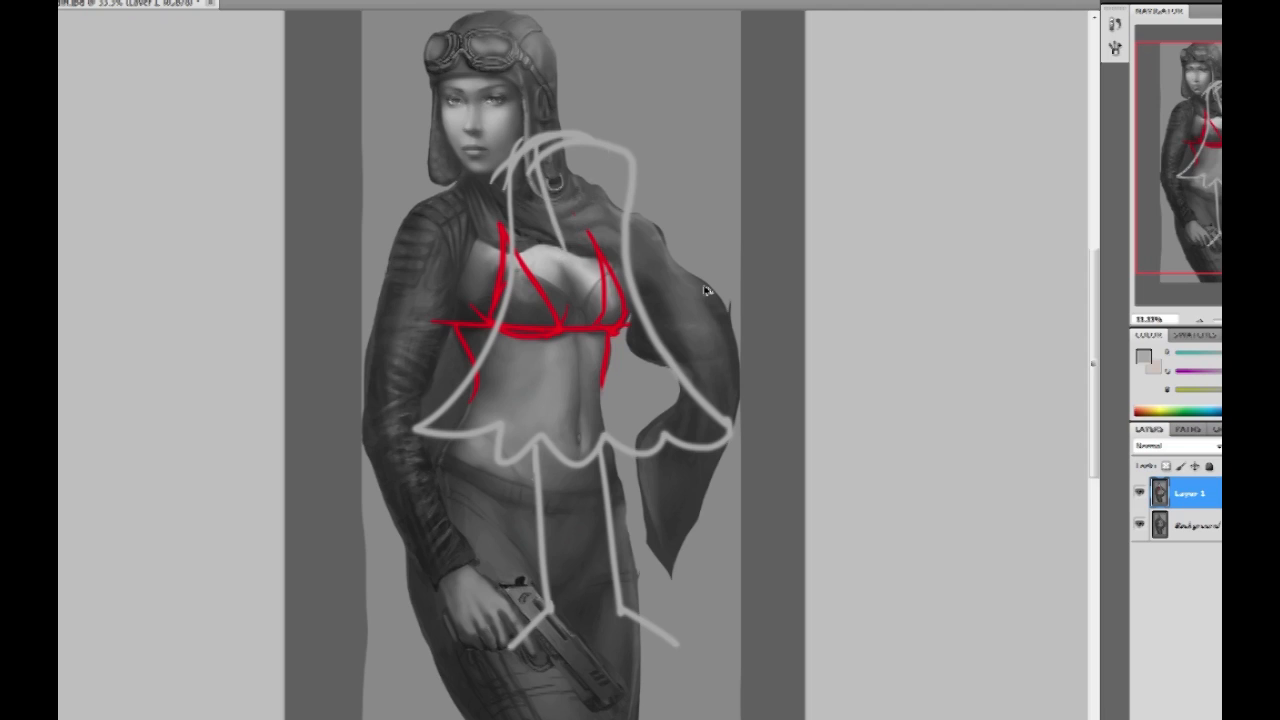
{"action": "key", "text": "ctrl+alt+z"}
{"action": "key", "text": "ctrl+alt+z"}
{"action": "key", "text": "ctrl+alt+z"}
{"action": "key", "text": "ctrl+alt+z"}
{"action": "key", "text": "ctrl+alt+z"}
{"action": "key", "text": "ctrl+alt+z"}
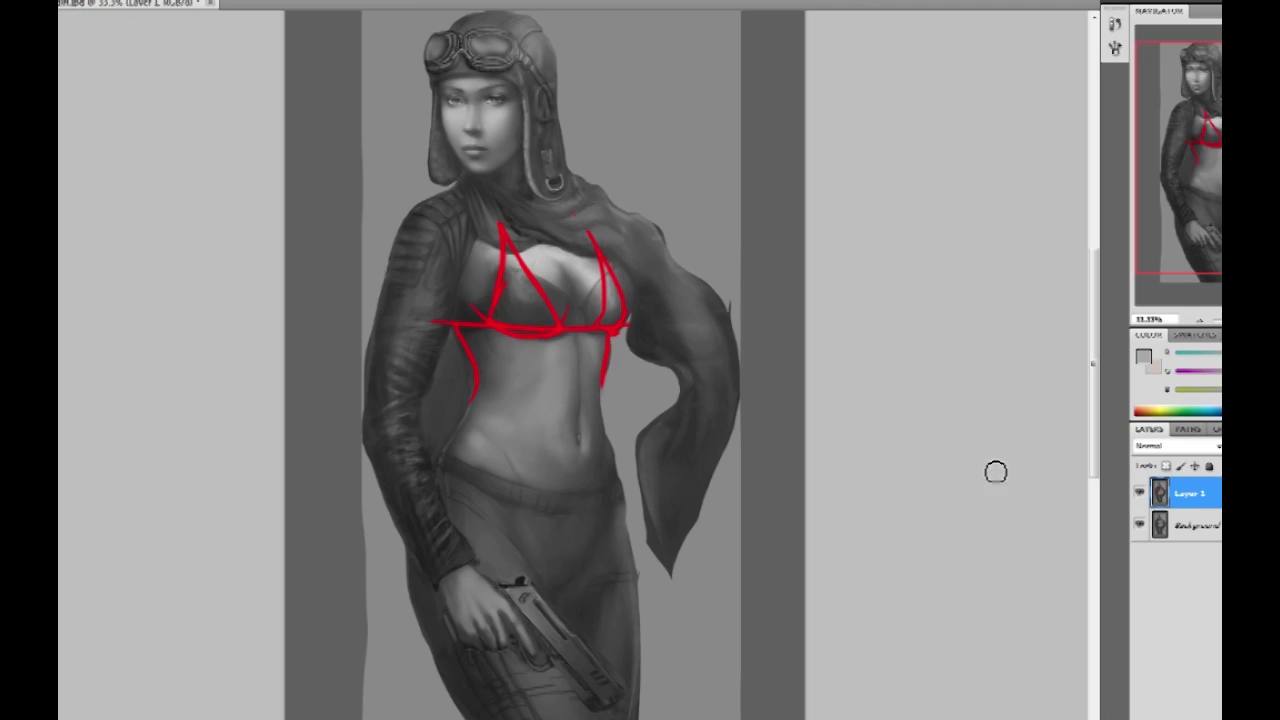
Step: Try light grey strokes around the gun hand, up the hips and beside the hanging scarf
{"action": "left_click_drag", "start_coordinate": [686, 486], "coordinate": [663, 414]}
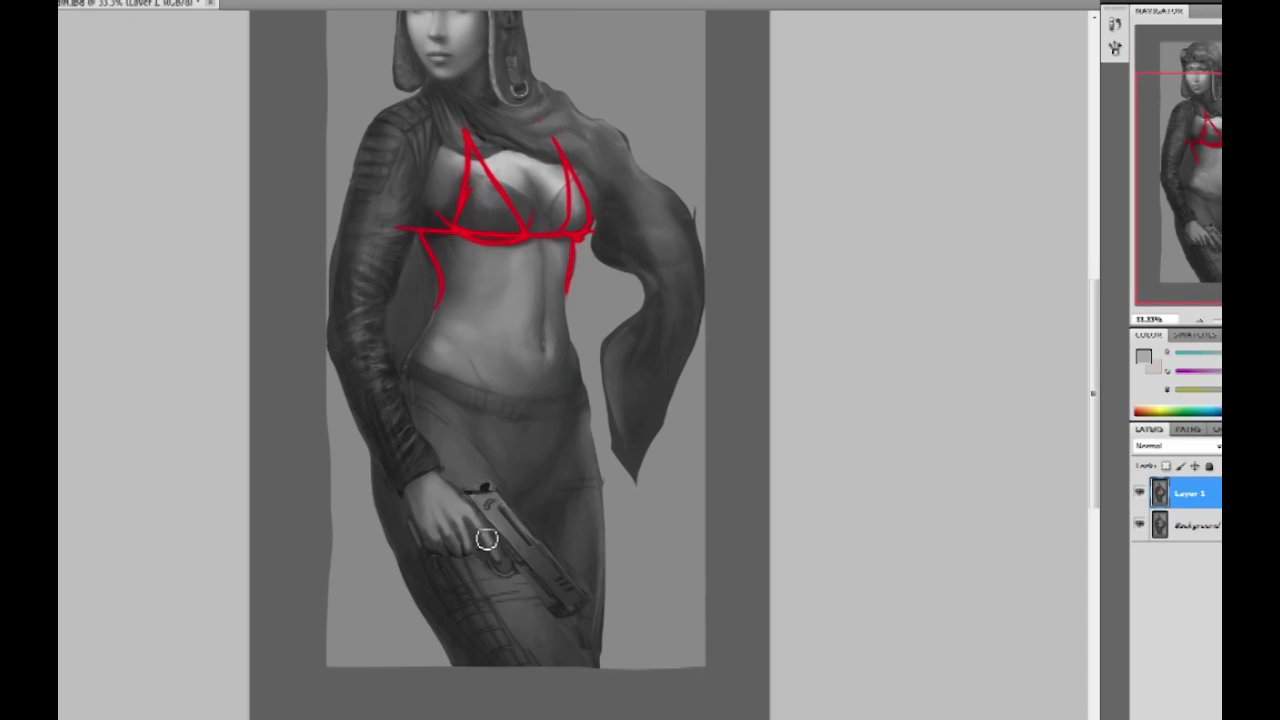
{"action": "mouse_move", "coordinate": [586, 520]}
{"action": "left_mouse_down"}
{"action": "mouse_move", "coordinate": [481, 611]}
{"action": "mouse_move", "coordinate": [471, 474]}
{"action": "left_mouse_up"}
{"action": "key", "text": "ctrl+z"}
{"action": "left_click_drag", "start_coordinate": [546, 590], "coordinate": [560, 372]}
{"action": "mouse_move", "coordinate": [644, 350]}
{"action": "left_mouse_down"}
{"action": "mouse_move", "coordinate": [591, 366]}
{"action": "mouse_move", "coordinate": [572, 442]}
{"action": "left_mouse_up"}
{"action": "key", "text": "ctrl+alt+z"}
{"action": "key", "text": "ctrl+alt+z"}
Step: Draw light grey flow lines from the neck and shoulders down through the bust to both sides of the waist
{"action": "mouse_move", "coordinate": [613, 402]}
{"action": "left_mouse_down"}
{"action": "mouse_move", "coordinate": [614, 466]}
{"action": "mouse_move", "coordinate": [588, 482]}
{"action": "left_mouse_up"}
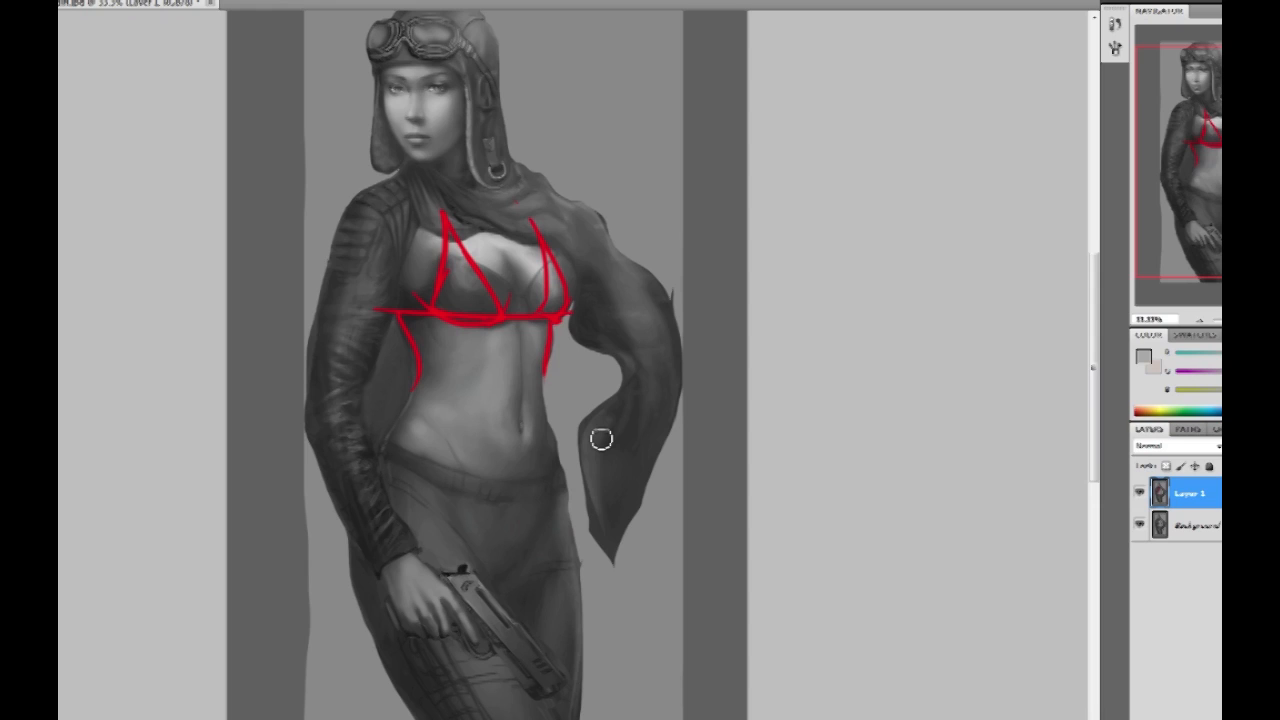
{"action": "mouse_move", "coordinate": [451, 177]}
{"action": "left_mouse_down"}
{"action": "mouse_move", "coordinate": [401, 433]}
{"action": "mouse_move", "coordinate": [585, 408]}
{"action": "left_mouse_up"}
{"action": "left_click_drag", "start_coordinate": [512, 192], "coordinate": [588, 386]}
{"action": "mouse_move", "coordinate": [399, 186]}
{"action": "left_mouse_down"}
{"action": "mouse_move", "coordinate": [415, 385]}
{"action": "mouse_move", "coordinate": [457, 330]}
{"action": "left_mouse_up"}
{"action": "left_click_drag", "start_coordinate": [516, 166], "coordinate": [536, 330]}
{"action": "left_click_drag", "start_coordinate": [445, 306], "coordinate": [508, 298]}
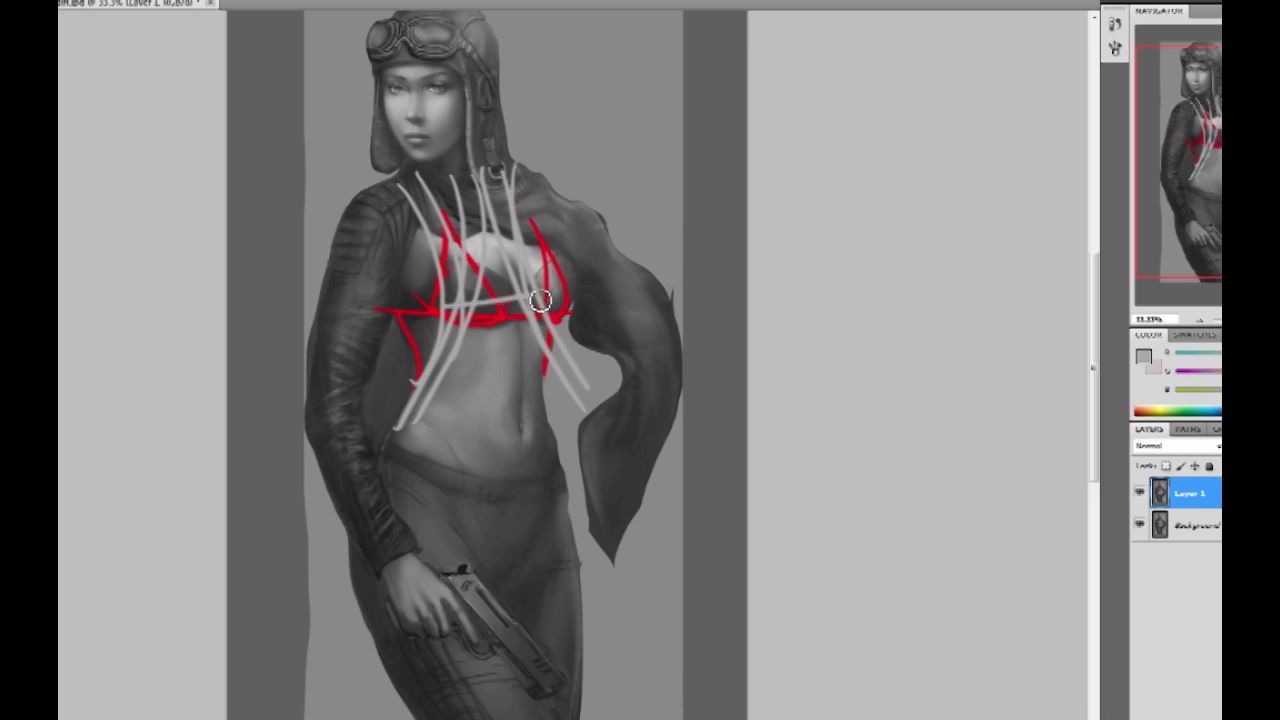
Step: Draw light grey bands across the ribs beneath the bust, and try a loop at the shoulder and a line down to the hip
{"action": "left_click_drag", "start_coordinate": [458, 340], "coordinate": [535, 320]}
{"action": "left_click_drag", "start_coordinate": [442, 338], "coordinate": [550, 318]}
{"action": "left_click_drag", "start_coordinate": [443, 340], "coordinate": [570, 318]}
{"action": "left_click_drag", "start_coordinate": [414, 166], "coordinate": [395, 205]}
{"action": "left_click_drag", "start_coordinate": [480, 322], "coordinate": [416, 508]}
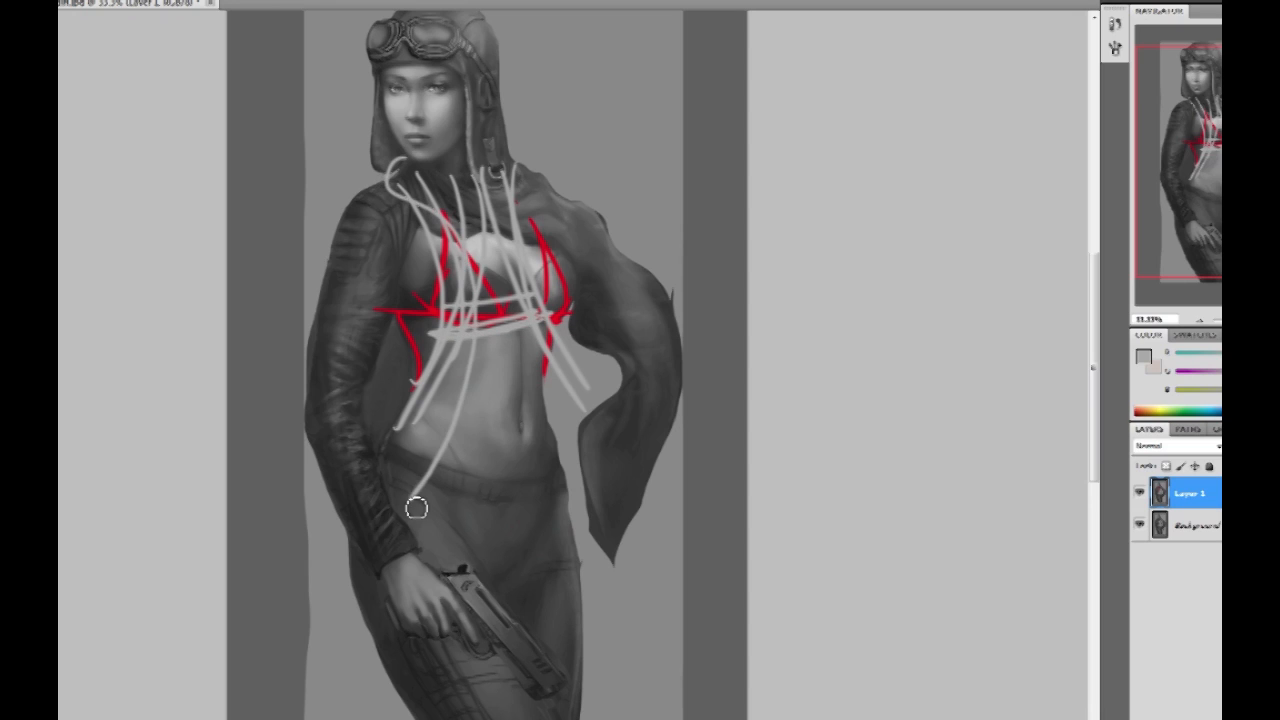
{"action": "key", "text": "ctrl+alt+z"}
{"action": "key", "text": "ctrl+alt+z"}
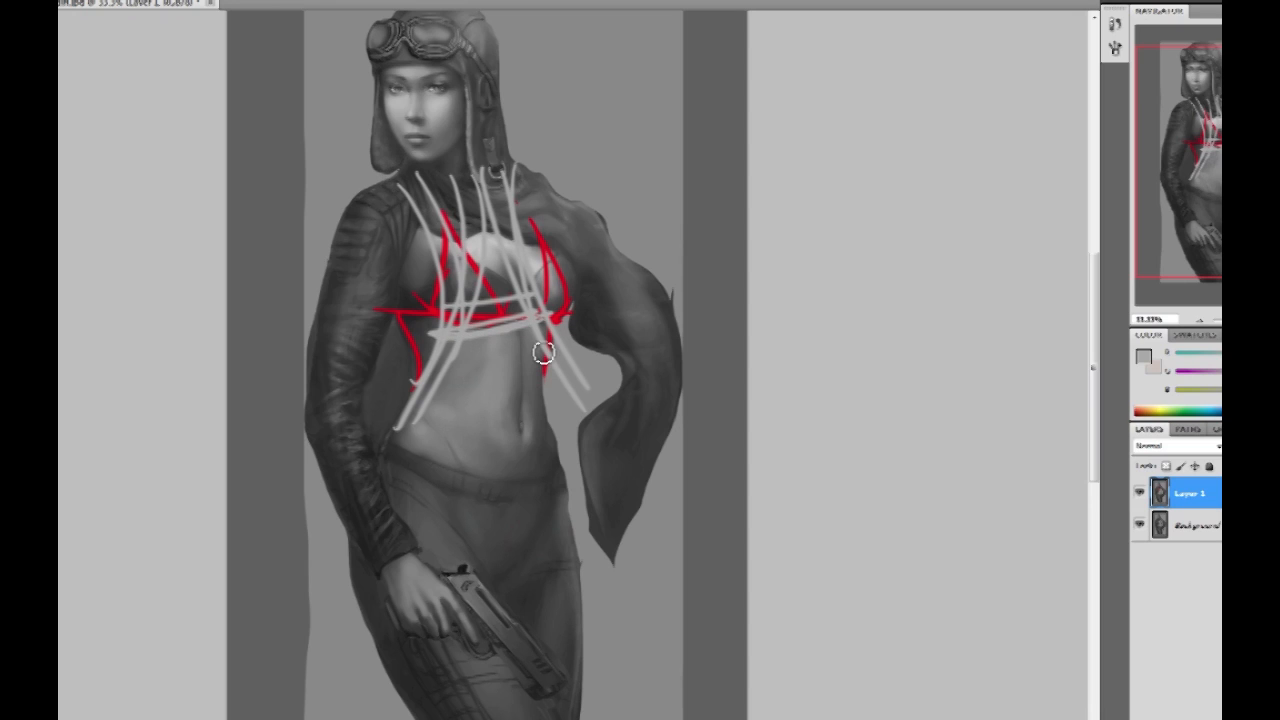
Step: Circle the gun and the hand holding it in light grey
{"action": "mouse_move", "coordinate": [551, 591]}
{"action": "left_mouse_down"}
{"action": "mouse_move", "coordinate": [597, 586]}
{"action": "mouse_move", "coordinate": [568, 570]}
{"action": "left_mouse_up"}
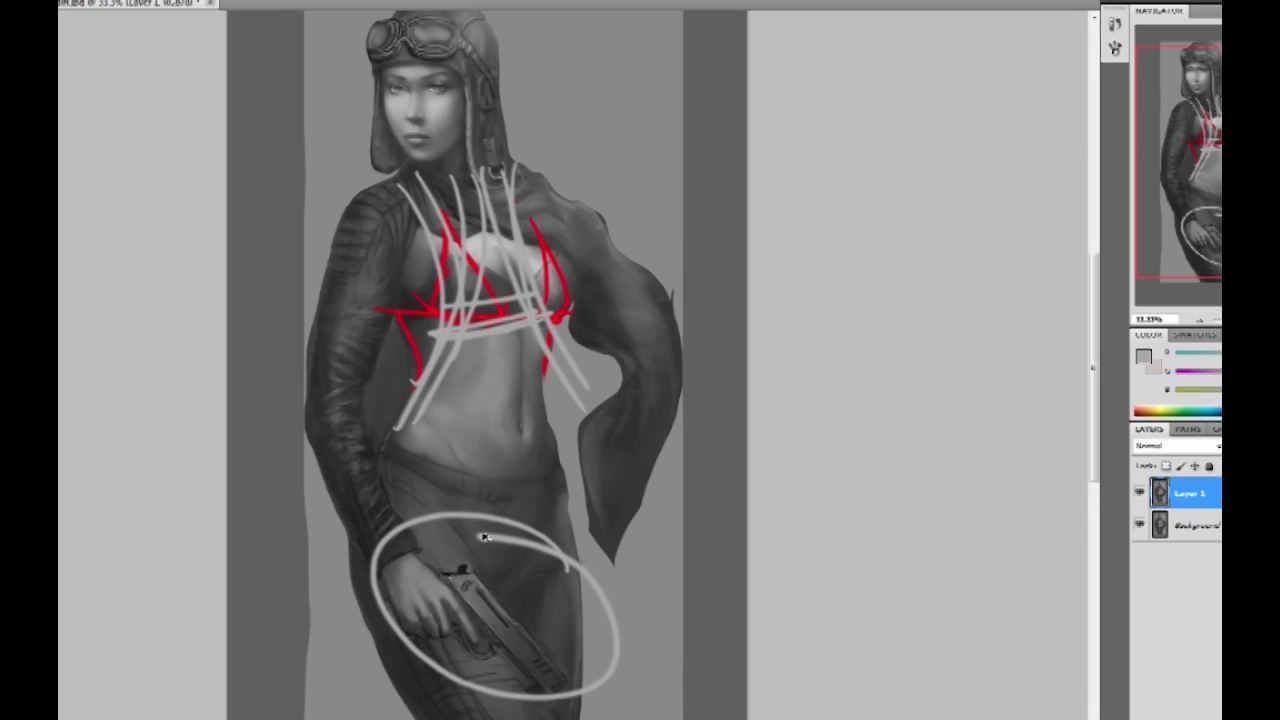
Step: Undo the light grey gun circle, rib bands and torso flow lines, back to the red strokes alone
{"action": "key", "text": "ctrl+alt+z"}
{"action": "key", "text": "ctrl+alt+z"}
{"action": "key", "text": "ctrl+alt+z"}
{"action": "key", "text": "ctrl+alt+z"}
{"action": "key", "text": "ctrl+alt+z"}
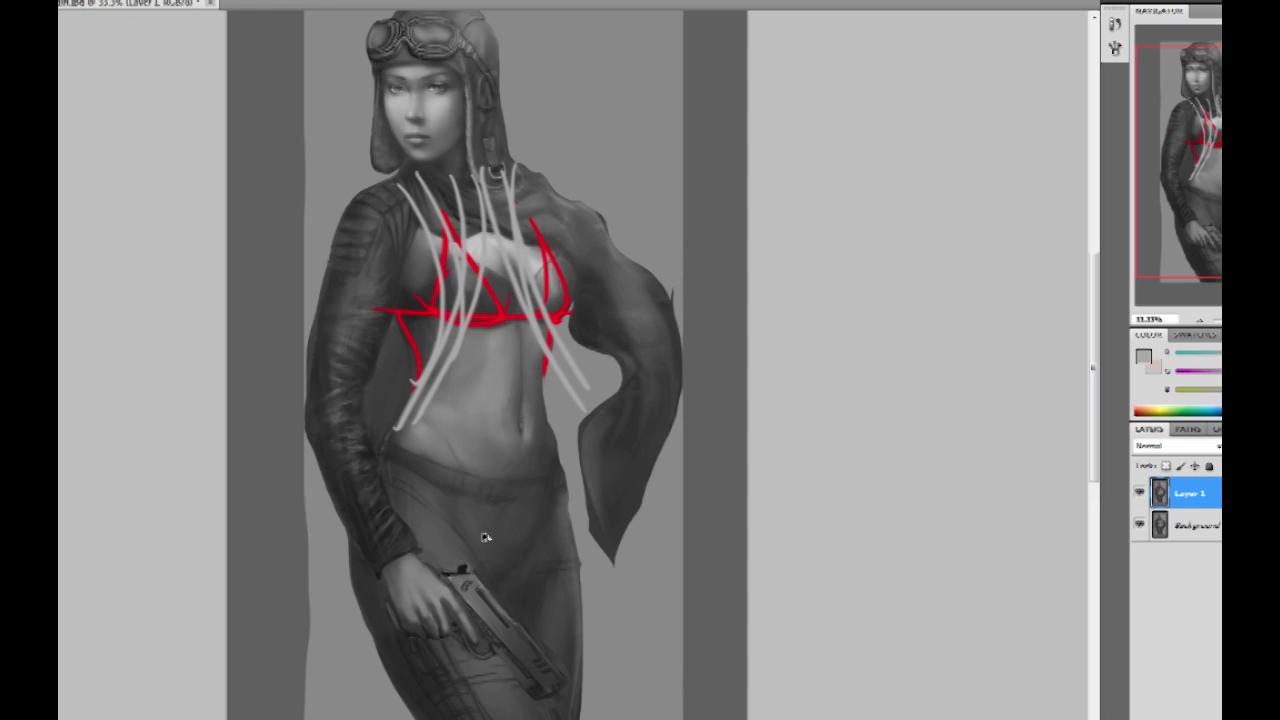
{"action": "key", "text": "ctrl+alt+z"}
{"action": "key", "text": "ctrl+alt+z"}
{"action": "key", "text": "ctrl+alt+z"}
{"action": "key", "text": "ctrl+alt+z"}
{"action": "key", "text": "ctrl+alt+z"}
{"action": "key", "text": "ctrl+alt+z"}
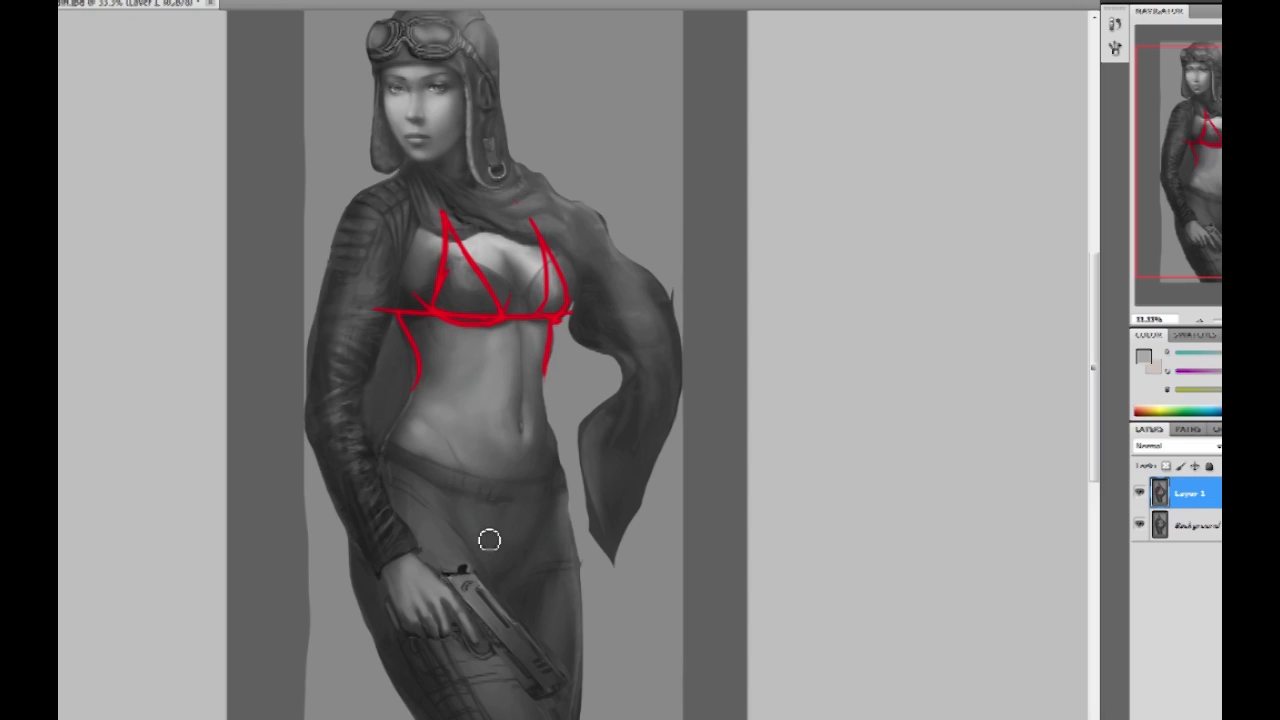
Step: Try a light grey circle around the bust and upper torso
{"action": "mouse_move", "coordinate": [570, 326]}
{"action": "left_mouse_down"}
{"action": "mouse_move", "coordinate": [385, 370]}
{"action": "mouse_move", "coordinate": [363, 417]}
{"action": "mouse_move", "coordinate": [446, 463]}
{"action": "mouse_move", "coordinate": [483, 450]}
{"action": "left_mouse_up"}
{"action": "key", "text": "ctrl+z"}
{"action": "mouse_move", "coordinate": [450, 208]}
{"action": "left_mouse_down"}
{"action": "mouse_move", "coordinate": [526, 411]}
{"action": "mouse_move", "coordinate": [415, 262]}
{"action": "left_mouse_up"}
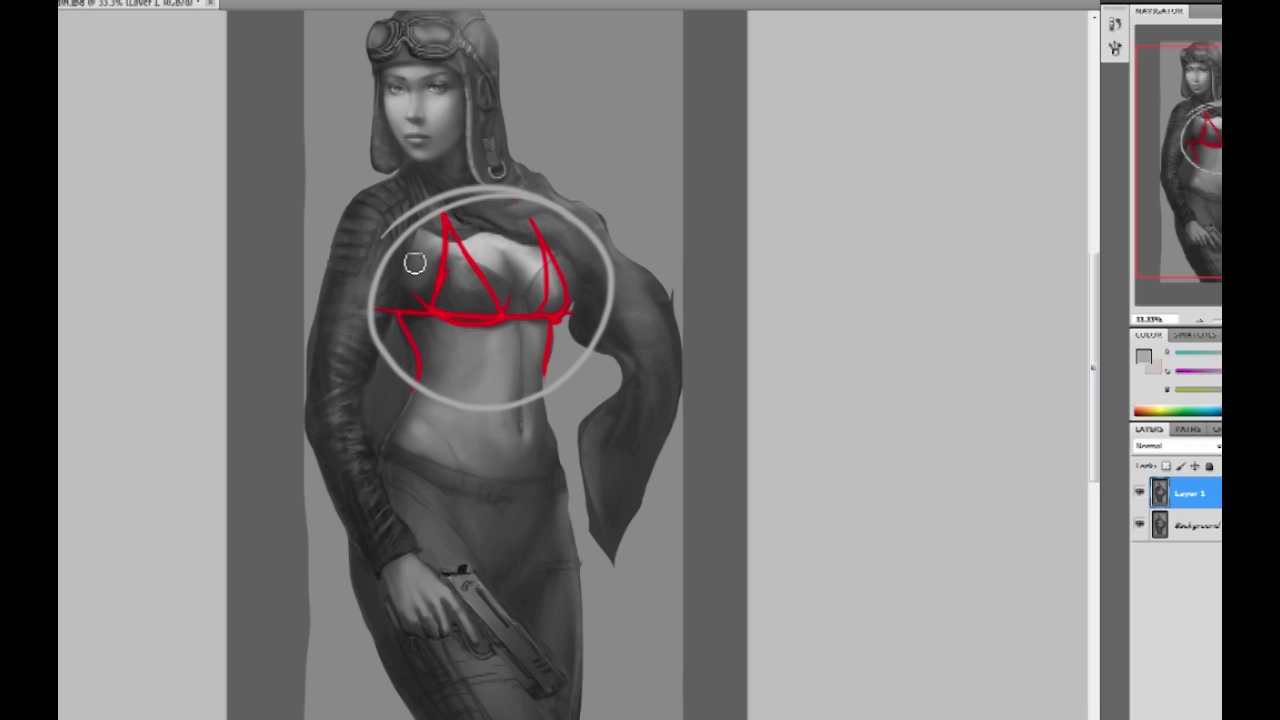
{"action": "key", "text": "ctrl+z"}
Step: Sample the red of the bust outline as the brush colour and fit the whole figure in view
{"action": "left_click", "coordinate": [505, 314], "text": "alt"}
{"action": "key", "text": "space"}
{"action": "left_click_drag", "start_coordinate": [603, 352], "coordinate": [589, 401]}
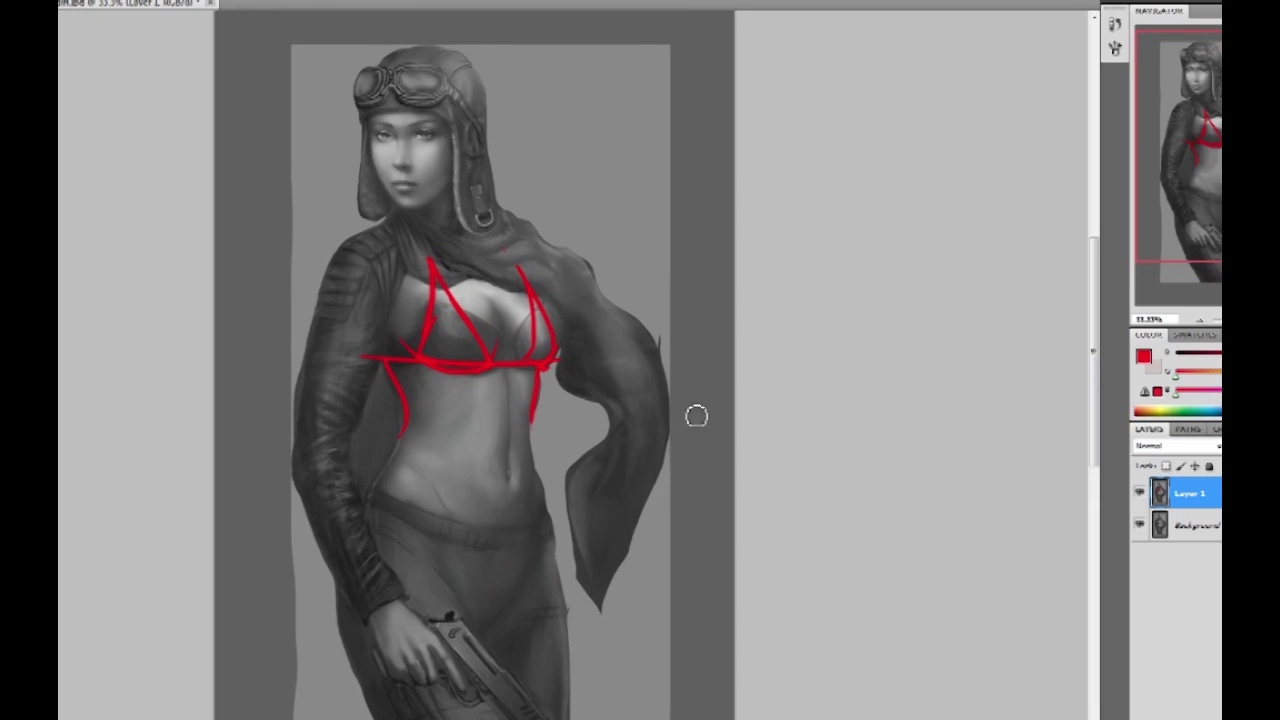
{"action": "key", "text": "ctrl+minus"}
{"action": "key", "text": "ctrl+minus"}
Step: Try three long red strokes running from the neck down to the hip area beside the scarf
{"action": "mouse_move", "coordinate": [537, 222]}
{"action": "left_mouse_down"}
{"action": "mouse_move", "coordinate": [613, 300]}
{"action": "mouse_move", "coordinate": [656, 402]}
{"action": "mouse_move", "coordinate": [610, 496]}
{"action": "left_mouse_up"}
{"action": "key", "text": "ctrl+z"}
{"action": "mouse_move", "coordinate": [507, 206]}
{"action": "left_mouse_down"}
{"action": "mouse_move", "coordinate": [578, 265]}
{"action": "mouse_move", "coordinate": [666, 400]}
{"action": "mouse_move", "coordinate": [598, 535]}
{"action": "left_mouse_up"}
{"action": "key", "text": "ctrl+z"}
{"action": "mouse_move", "coordinate": [524, 208]}
{"action": "left_mouse_down"}
{"action": "mouse_move", "coordinate": [632, 287]}
{"action": "mouse_move", "coordinate": [625, 490]}
{"action": "left_mouse_up"}
{"action": "key", "text": "ctrl+z"}
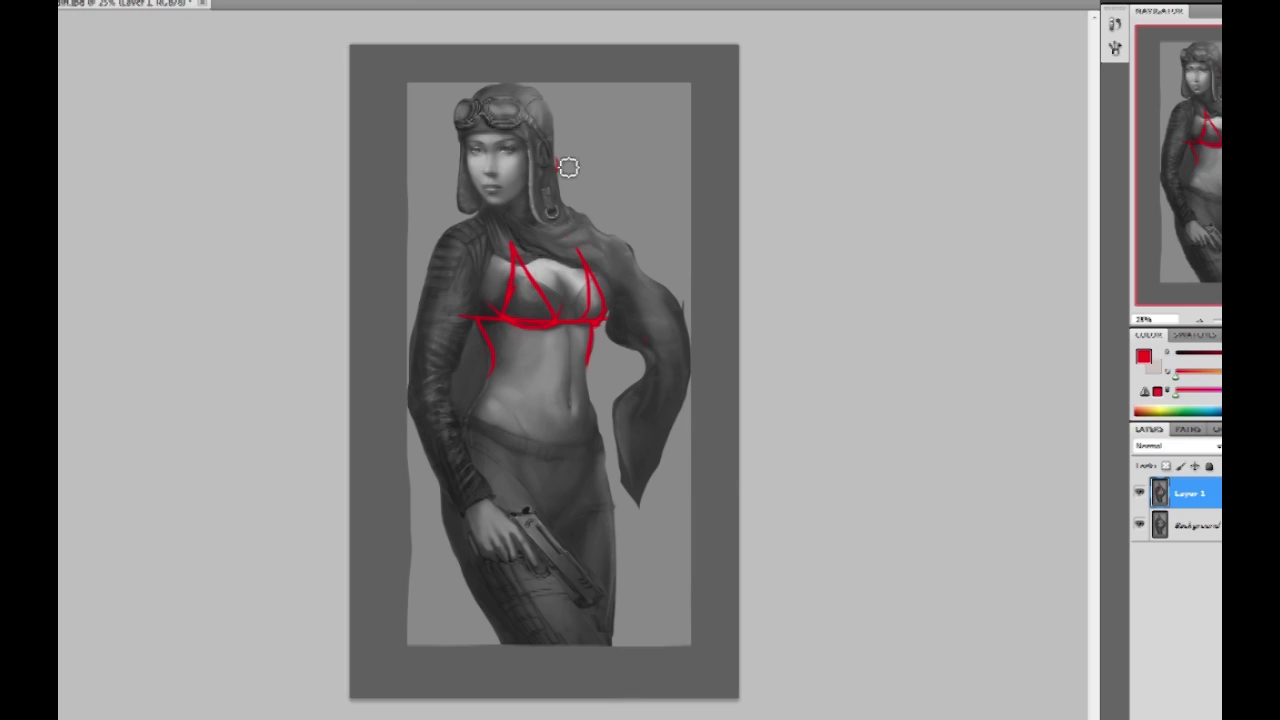
Step: Draw a red curve from the waist to the scarf's inner edge and sketch red hair strands below both sides of the helmet
{"action": "left_click_drag", "start_coordinate": [592, 340], "coordinate": [655, 370]}
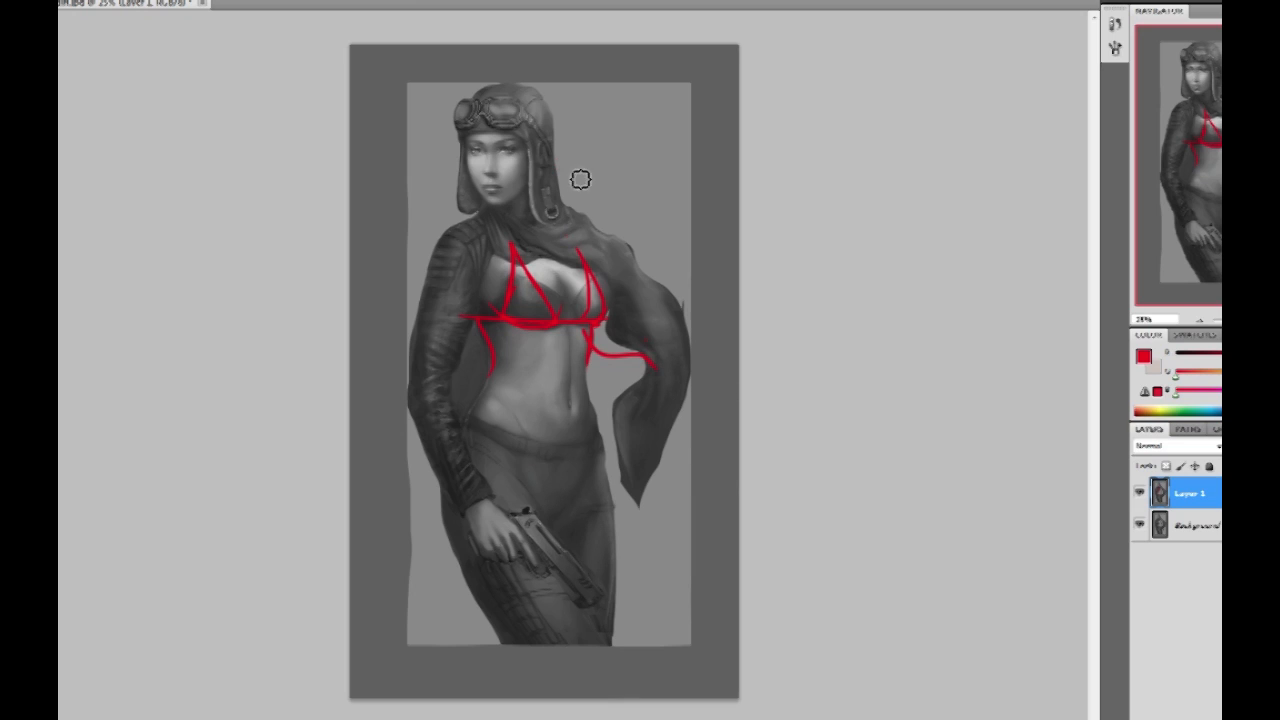
{"action": "mouse_move", "coordinate": [550, 153]}
{"action": "left_mouse_down"}
{"action": "mouse_move", "coordinate": [628, 206]}
{"action": "mouse_move", "coordinate": [564, 197]}
{"action": "mouse_move", "coordinate": [638, 191]}
{"action": "mouse_move", "coordinate": [570, 209]}
{"action": "mouse_move", "coordinate": [608, 225]}
{"action": "left_mouse_up"}
{"action": "left_click_drag", "start_coordinate": [599, 229], "coordinate": [557, 187]}
{"action": "key", "text": "ctrl+alt+z"}
{"action": "key", "text": "ctrl+alt+z"}
{"action": "mouse_move", "coordinate": [472, 193]}
{"action": "left_mouse_down"}
{"action": "mouse_move", "coordinate": [448, 208]}
{"action": "mouse_move", "coordinate": [474, 208]}
{"action": "left_mouse_up"}
{"action": "mouse_move", "coordinate": [553, 185]}
{"action": "left_mouse_down"}
{"action": "mouse_move", "coordinate": [569, 186]}
{"action": "mouse_move", "coordinate": [586, 220]}
{"action": "left_mouse_up"}
{"action": "mouse_move", "coordinate": [480, 198]}
{"action": "left_mouse_down"}
{"action": "mouse_move", "coordinate": [450, 206]}
{"action": "mouse_move", "coordinate": [470, 203]}
{"action": "left_mouse_up"}
Step: Undo the red hair strands around the helmet and redraw a strand flowing out beside the ear flap
{"action": "key", "text": "ctrl+alt+z"}
{"action": "key", "text": "ctrl+alt+z"}
{"action": "key", "text": "ctrl+alt+z"}
{"action": "key", "text": "ctrl+alt+z"}
{"action": "key", "text": "ctrl+alt+z"}
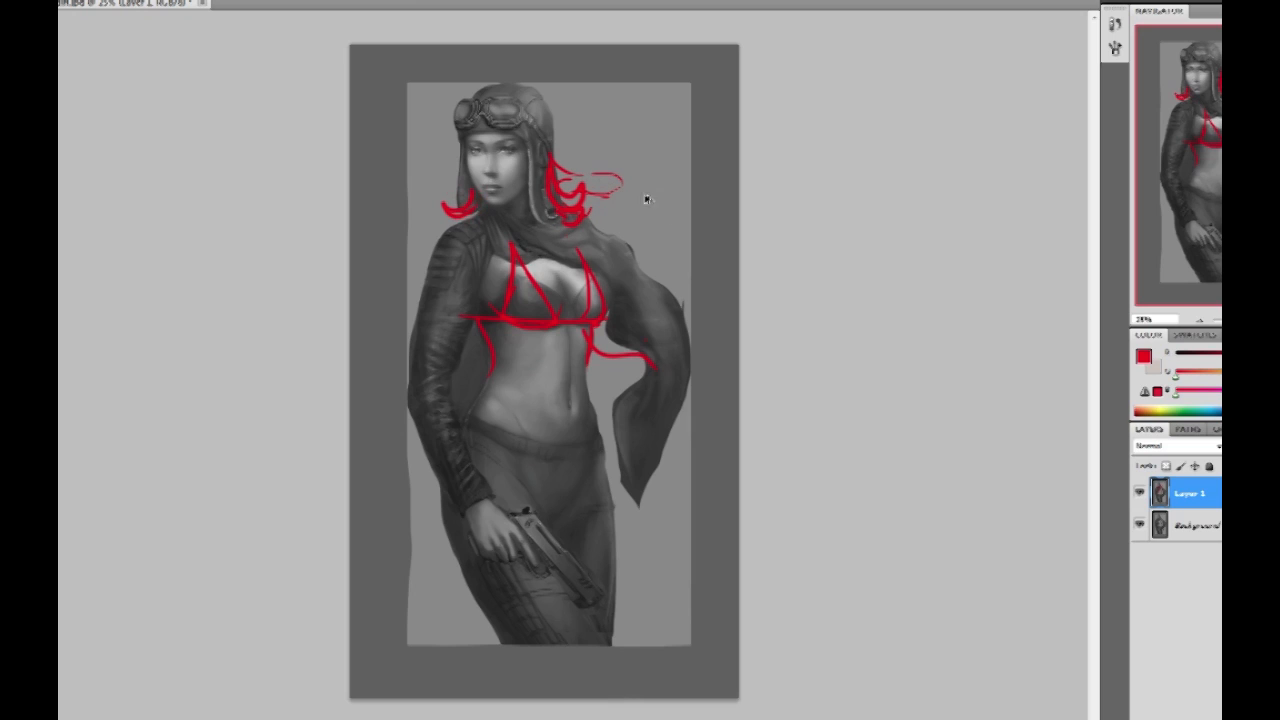
{"action": "key", "text": "ctrl+alt+z"}
{"action": "key", "text": "ctrl+alt+z"}
{"action": "key", "text": "ctrl+alt+z"}
{"action": "key", "text": "ctrl+alt+z"}
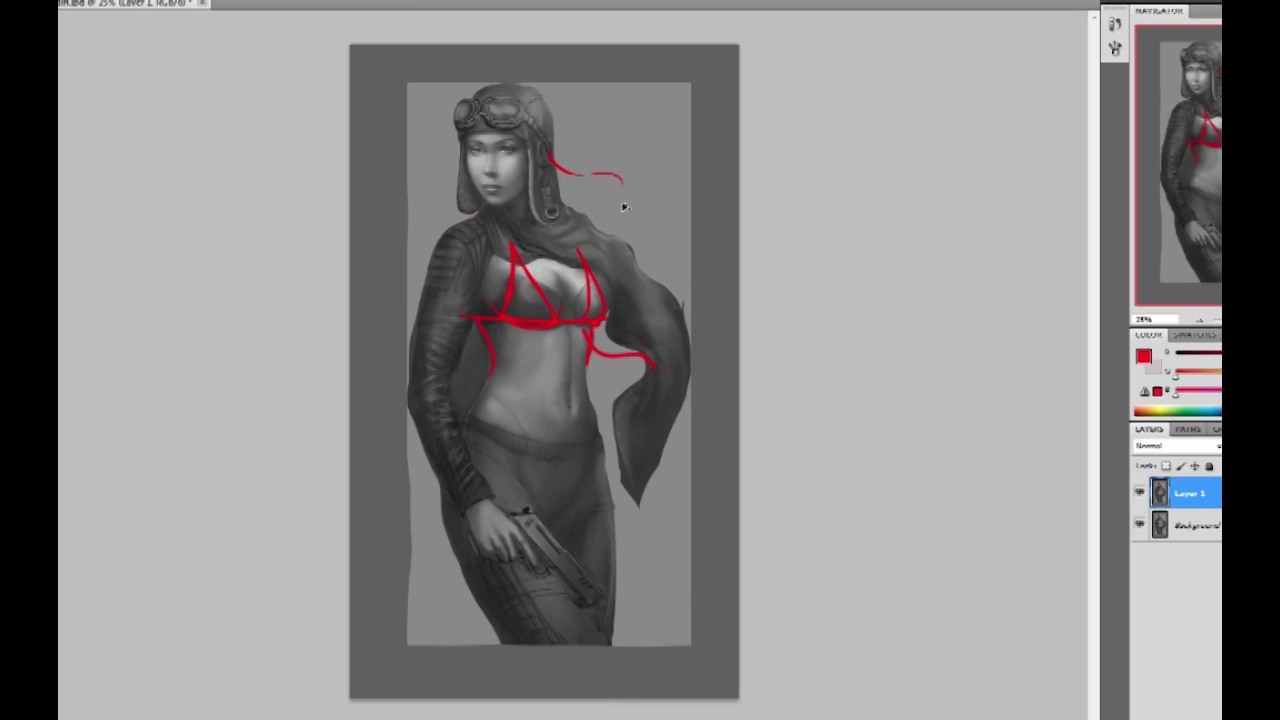
{"action": "mouse_move", "coordinate": [550, 152]}
{"action": "left_mouse_down"}
{"action": "mouse_move", "coordinate": [620, 222]}
{"action": "mouse_move", "coordinate": [598, 200]}
{"action": "left_mouse_up"}
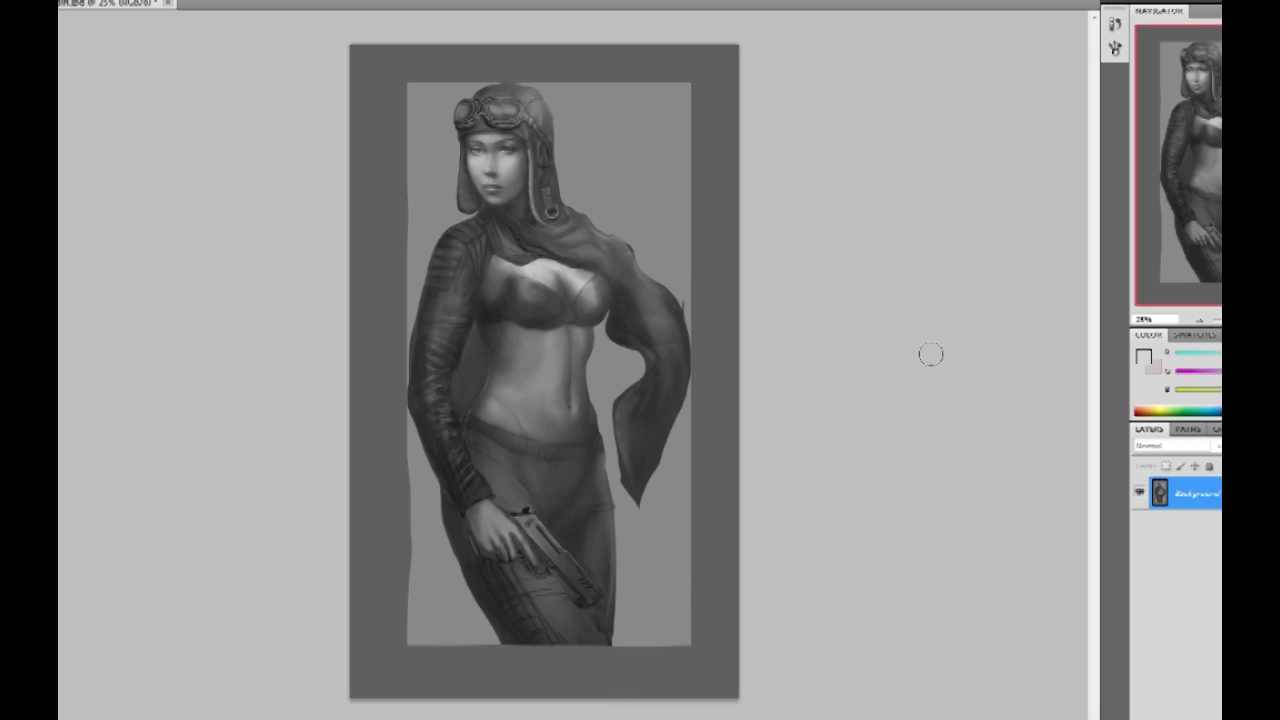
Step: Step back to the original painting in the history for comparison, and restore the latest Merge Down state
{"action": "left_click", "coordinate": [1114, 23]}
{"action": "left_click_drag", "start_coordinate": [1099, 398], "coordinate": [1034, 34]}
{"action": "left_click", "coordinate": [1011, 47]}
{"action": "left_click_drag", "start_coordinate": [1094, 66], "coordinate": [1094, 390]}
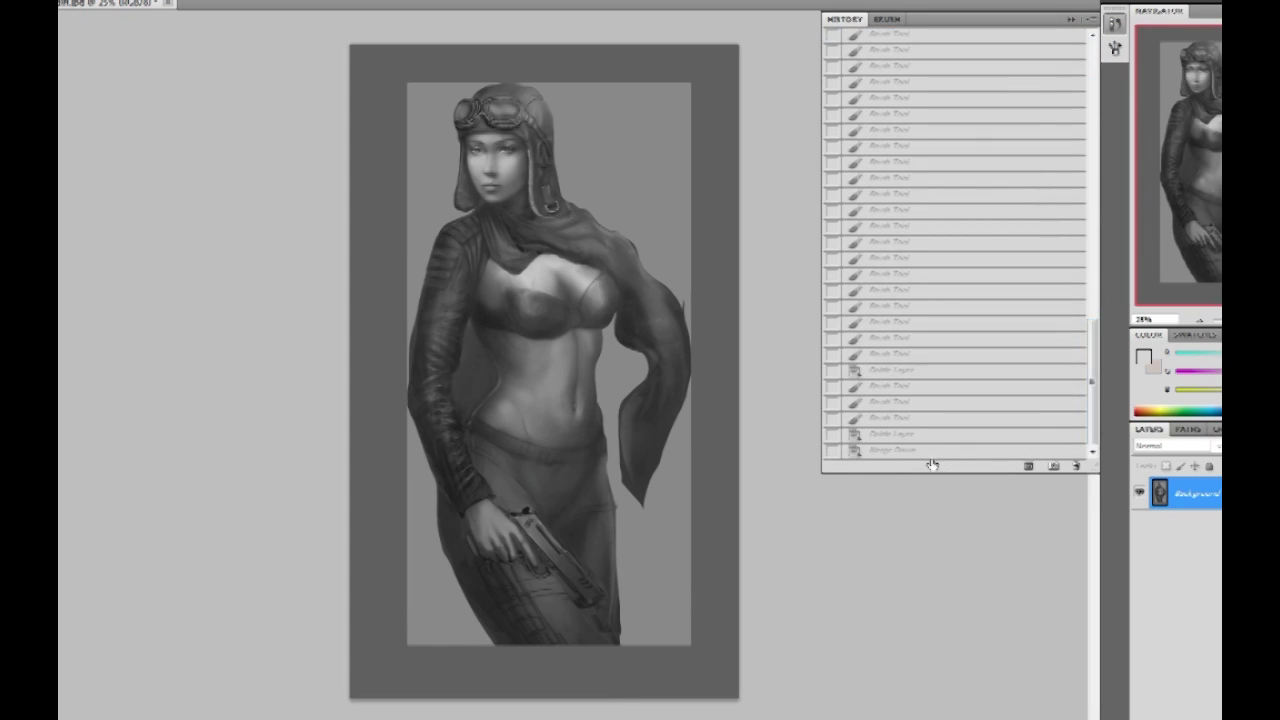
{"action": "left_click", "coordinate": [930, 452]}
{"action": "left_click", "coordinate": [1070, 19]}
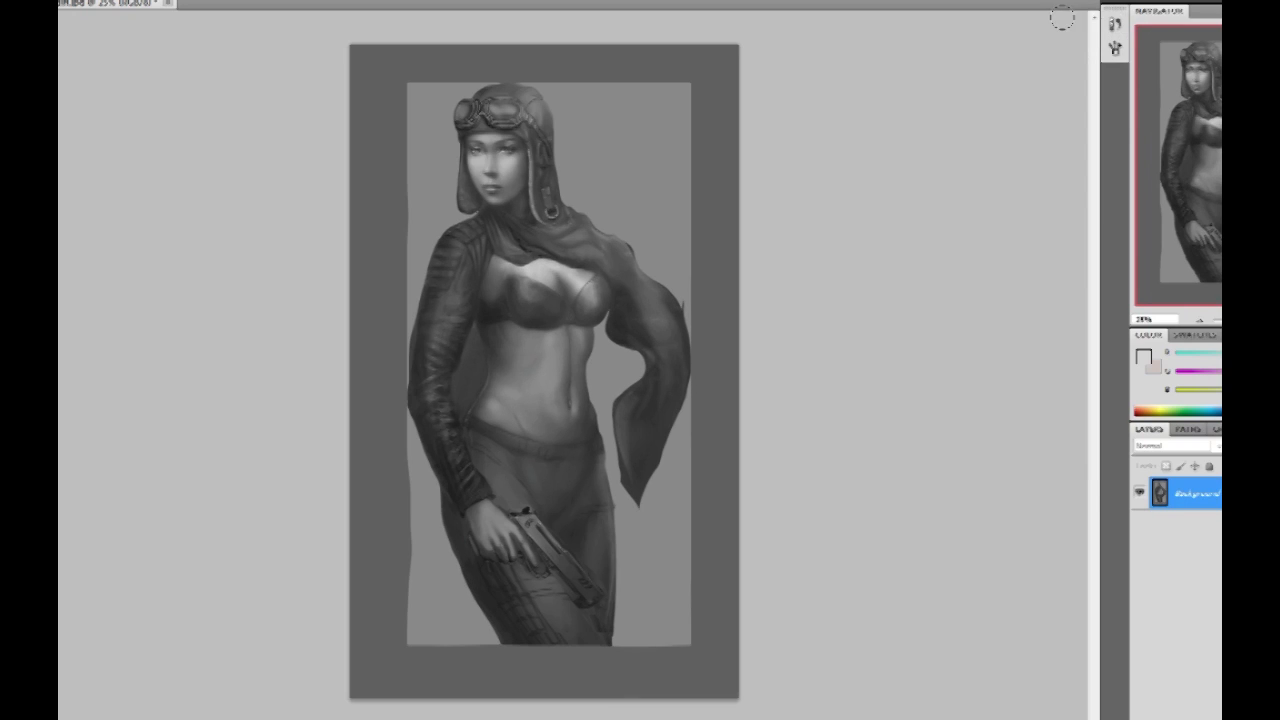